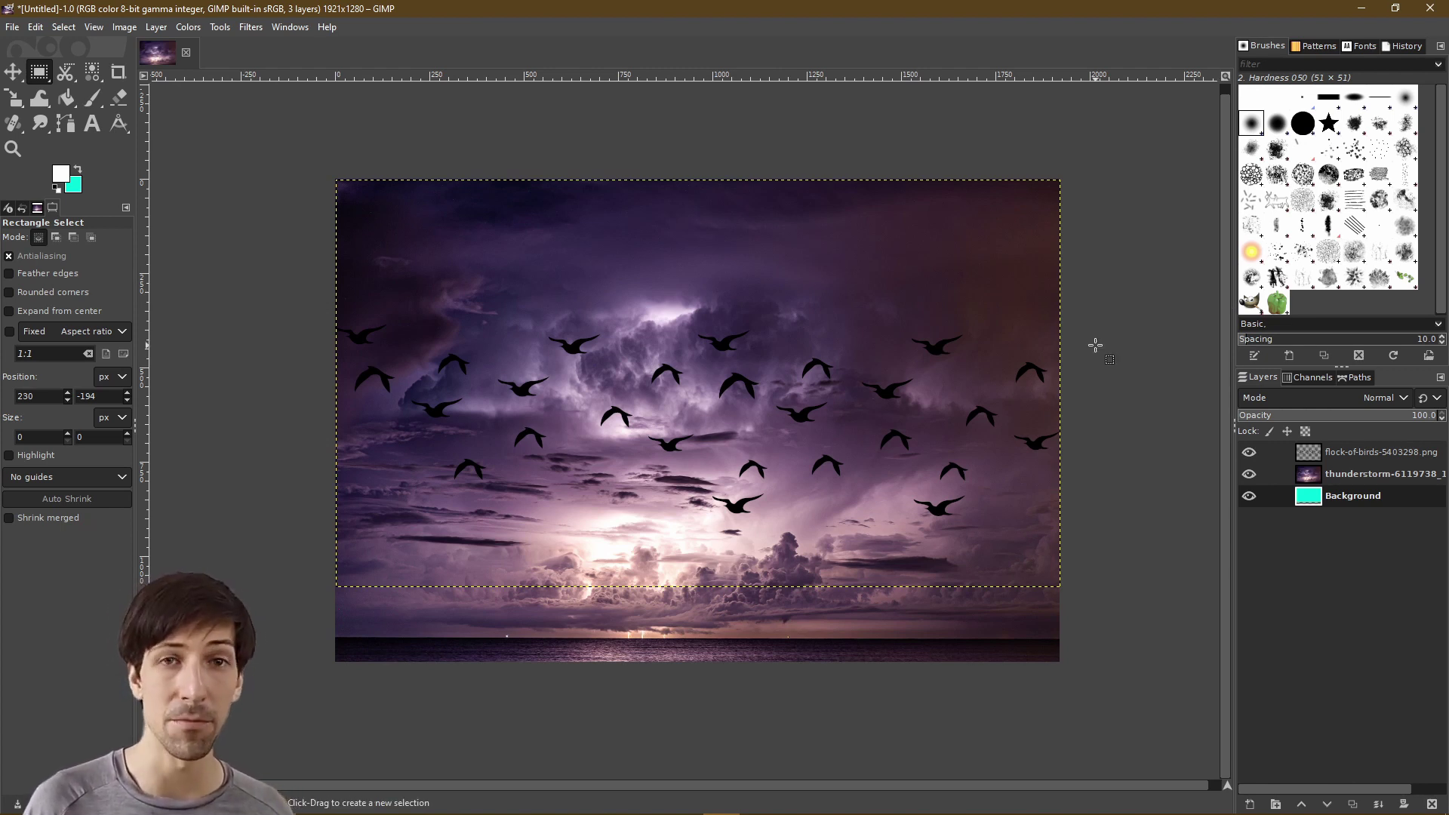
# Paint a wavy white line across the upper sky on the flock-of-birds layer, and check it by hiding and showing that layer.
pyautogui.press('p')
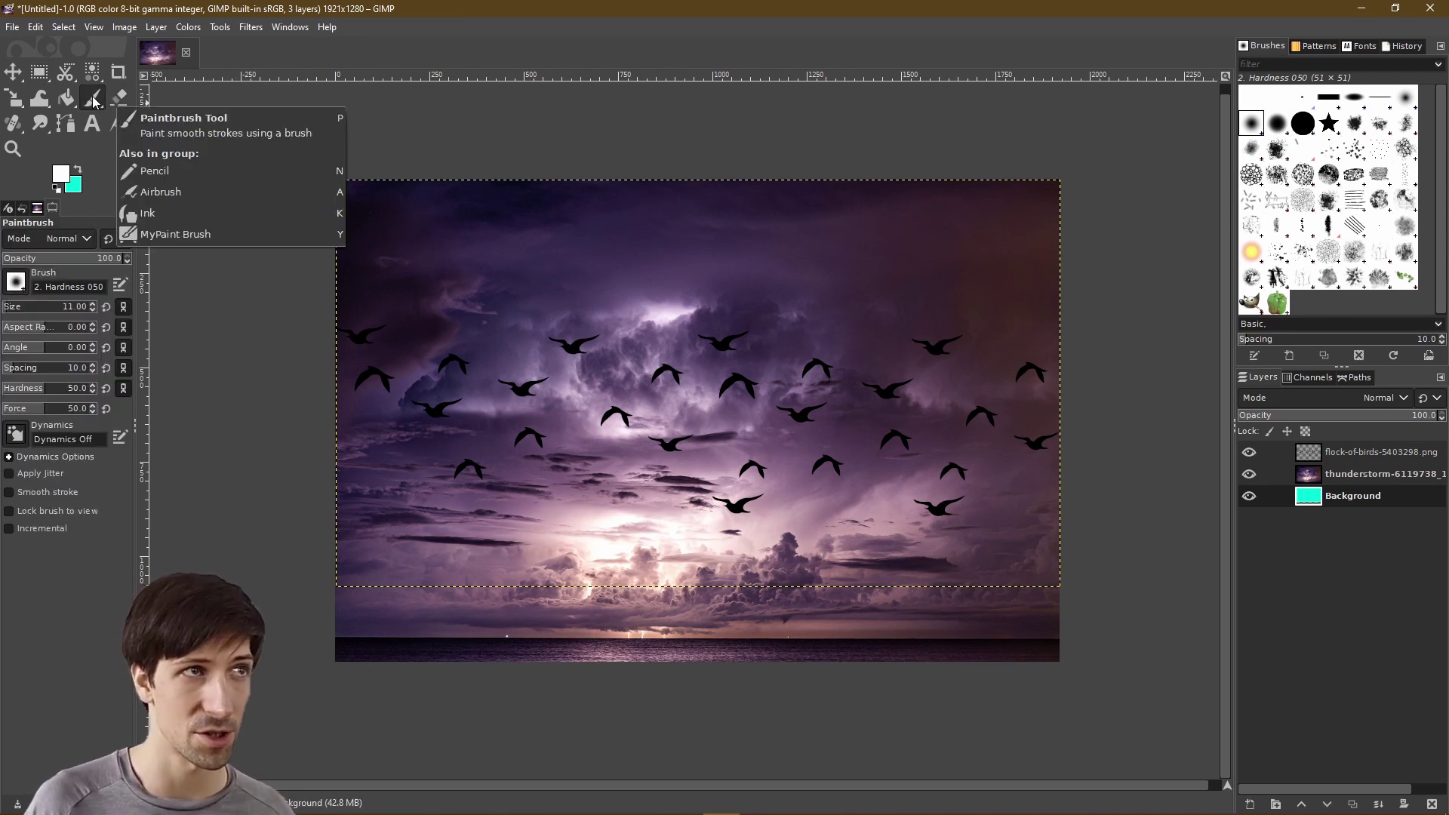
pyautogui.click(1357, 462)
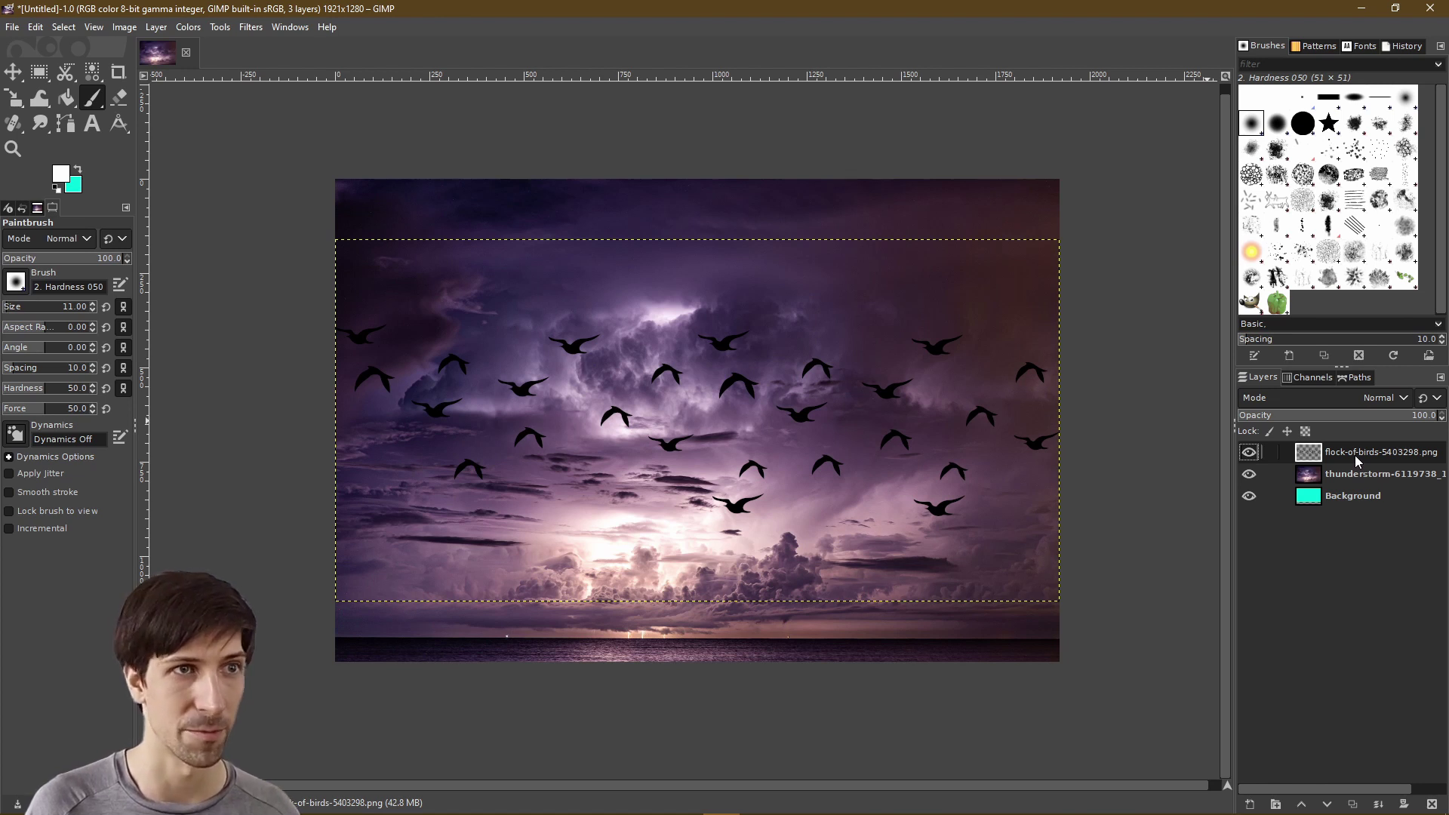
pyautogui.moveTo(927, 285)
pyautogui.mouseDown()
pyautogui.moveTo(831, 338)
pyautogui.moveTo(674, 277)
pyautogui.moveTo(637, 325)
pyautogui.moveTo(511, 279)
pyautogui.moveTo(351, 285)
pyautogui.mouseUp()
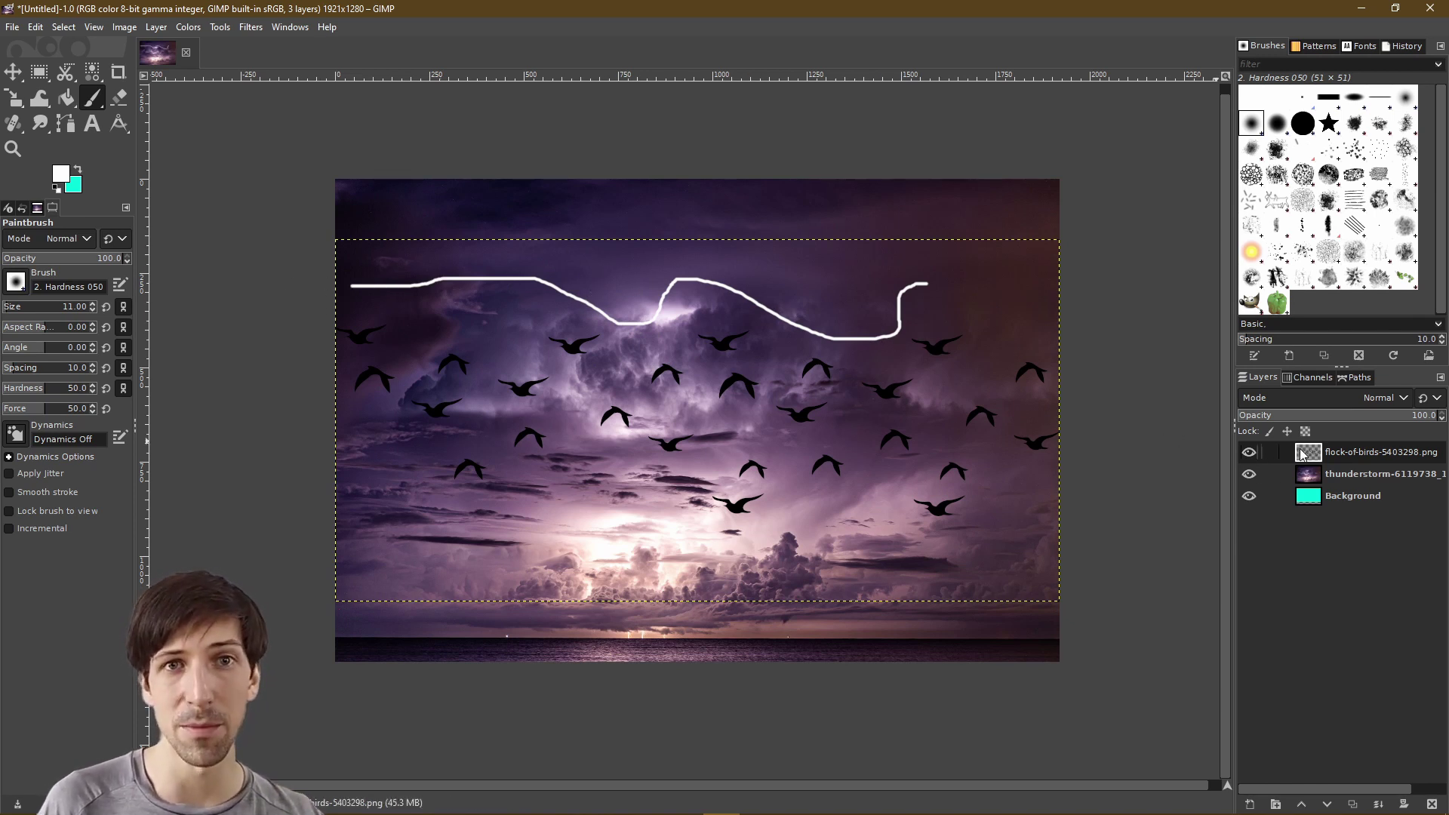
pyautogui.click(1249, 453)
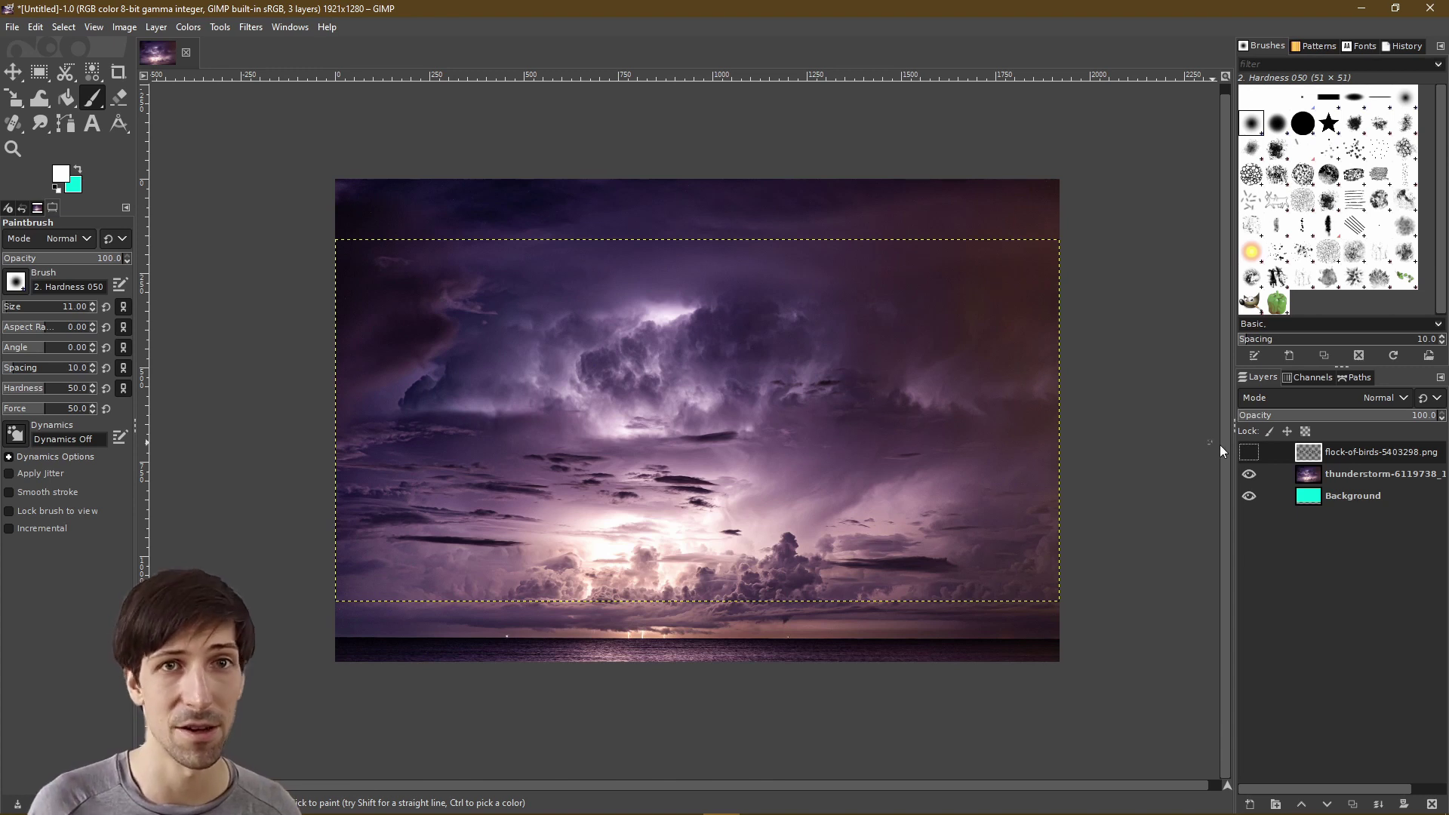
pyautogui.click(1247, 453)
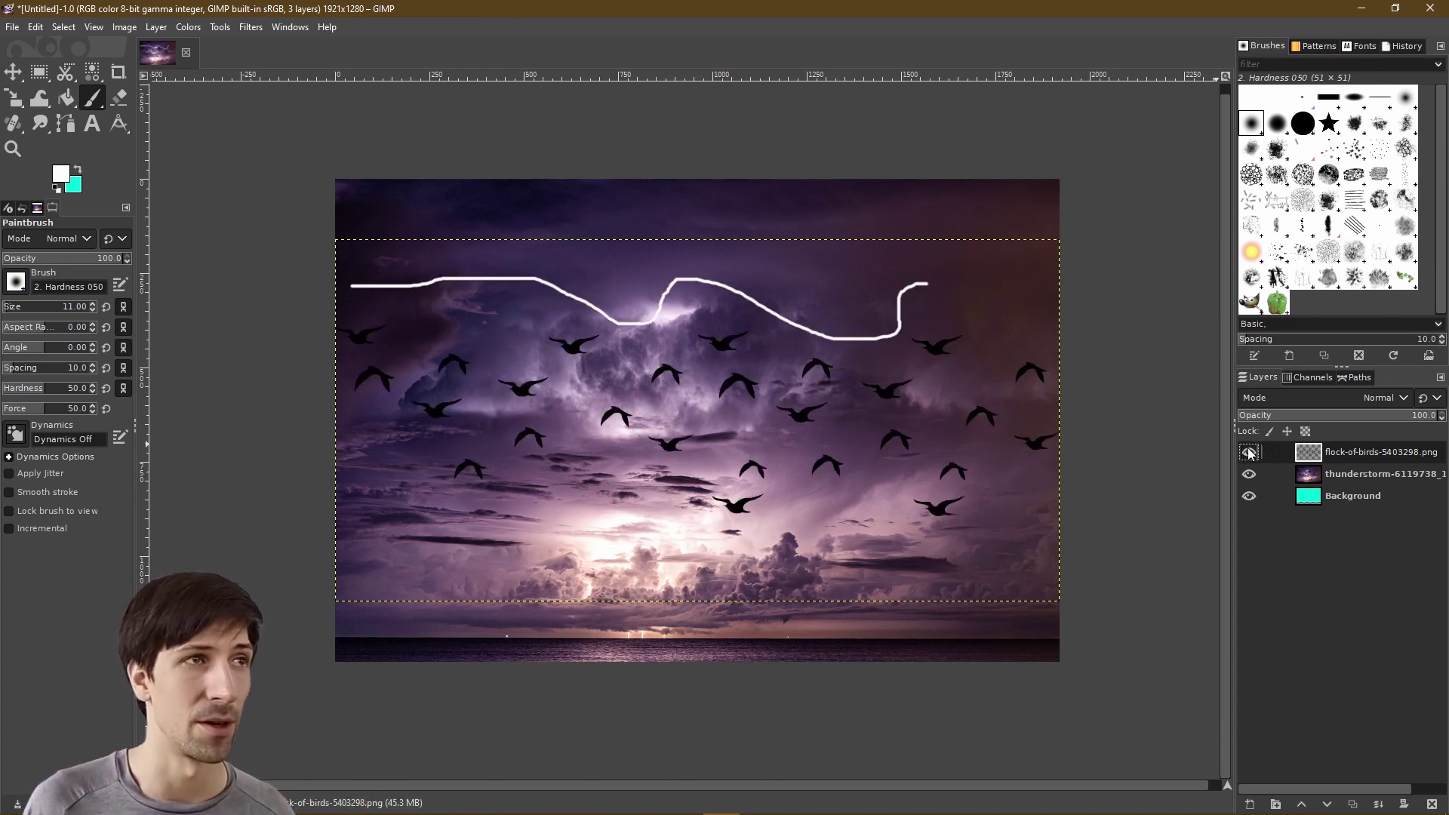
# Erase the whole wavy white line from the flock-of-birds layer with the Eraser at size 64.
pyautogui.click(117, 98)
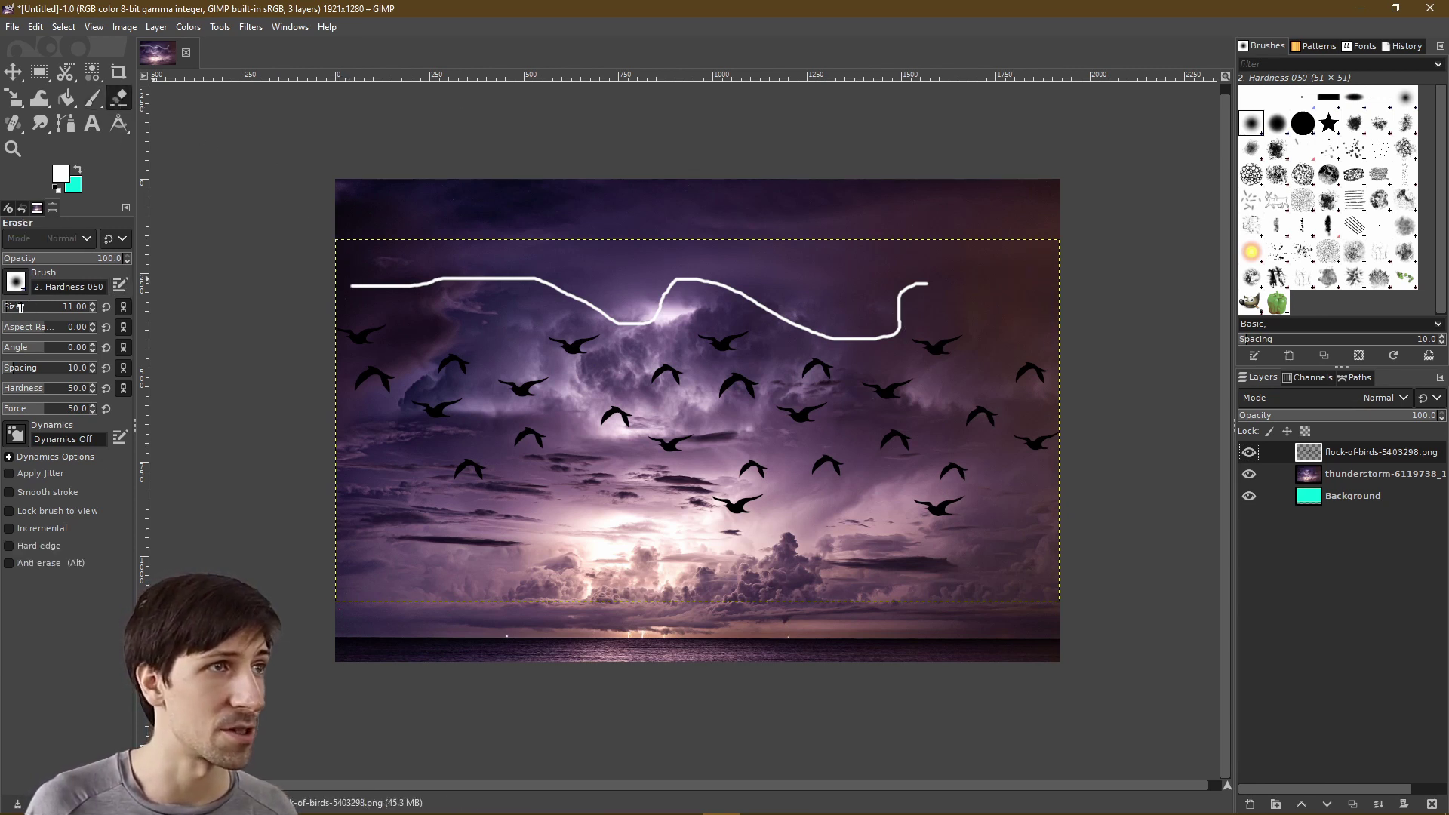
pyautogui.moveTo(21, 307); pyautogui.dragTo(16, 307)
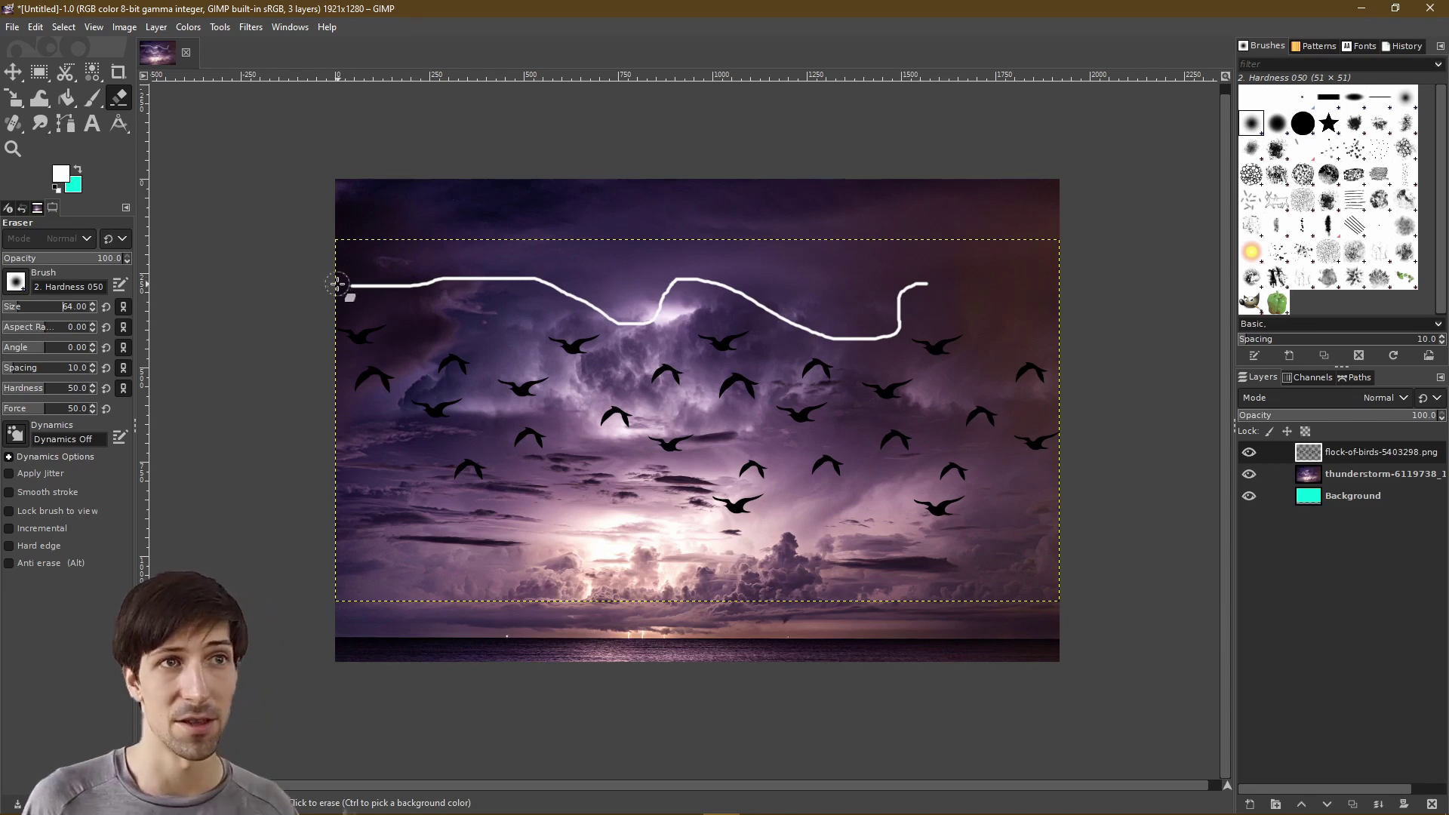
pyautogui.moveTo(338, 284)
pyautogui.mouseDown()
pyautogui.moveTo(529, 275)
pyautogui.moveTo(638, 326)
pyautogui.moveTo(717, 283)
pyautogui.mouseUp()
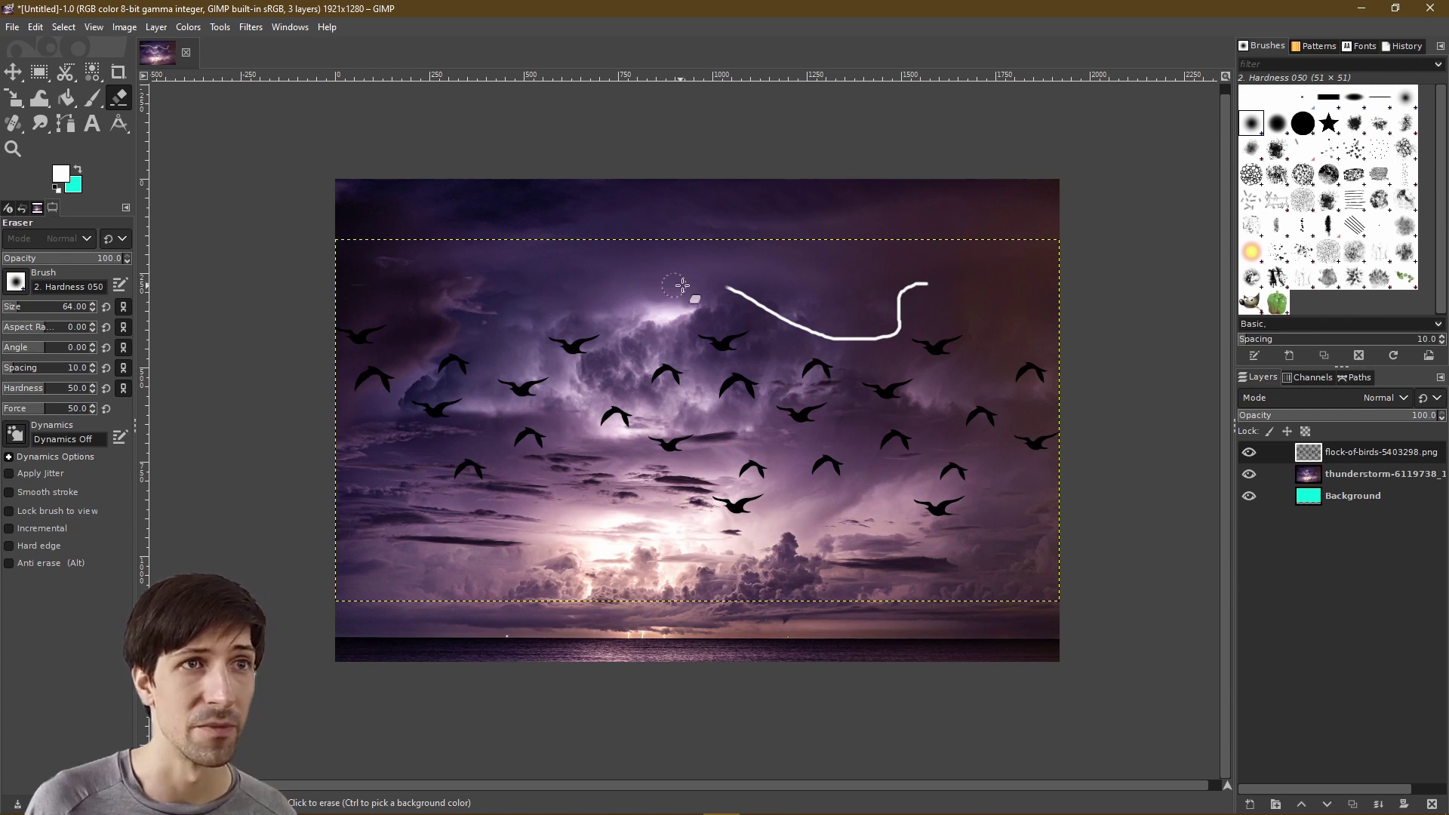
pyautogui.moveTo(733, 291)
pyautogui.mouseDown()
pyautogui.moveTo(799, 330)
pyautogui.moveTo(862, 340)
pyautogui.moveTo(894, 332)
pyautogui.moveTo(897, 301)
pyautogui.moveTo(894, 332)
pyautogui.moveTo(910, 293)
pyautogui.moveTo(935, 280)
pyautogui.moveTo(913, 282)
pyautogui.mouseUp()
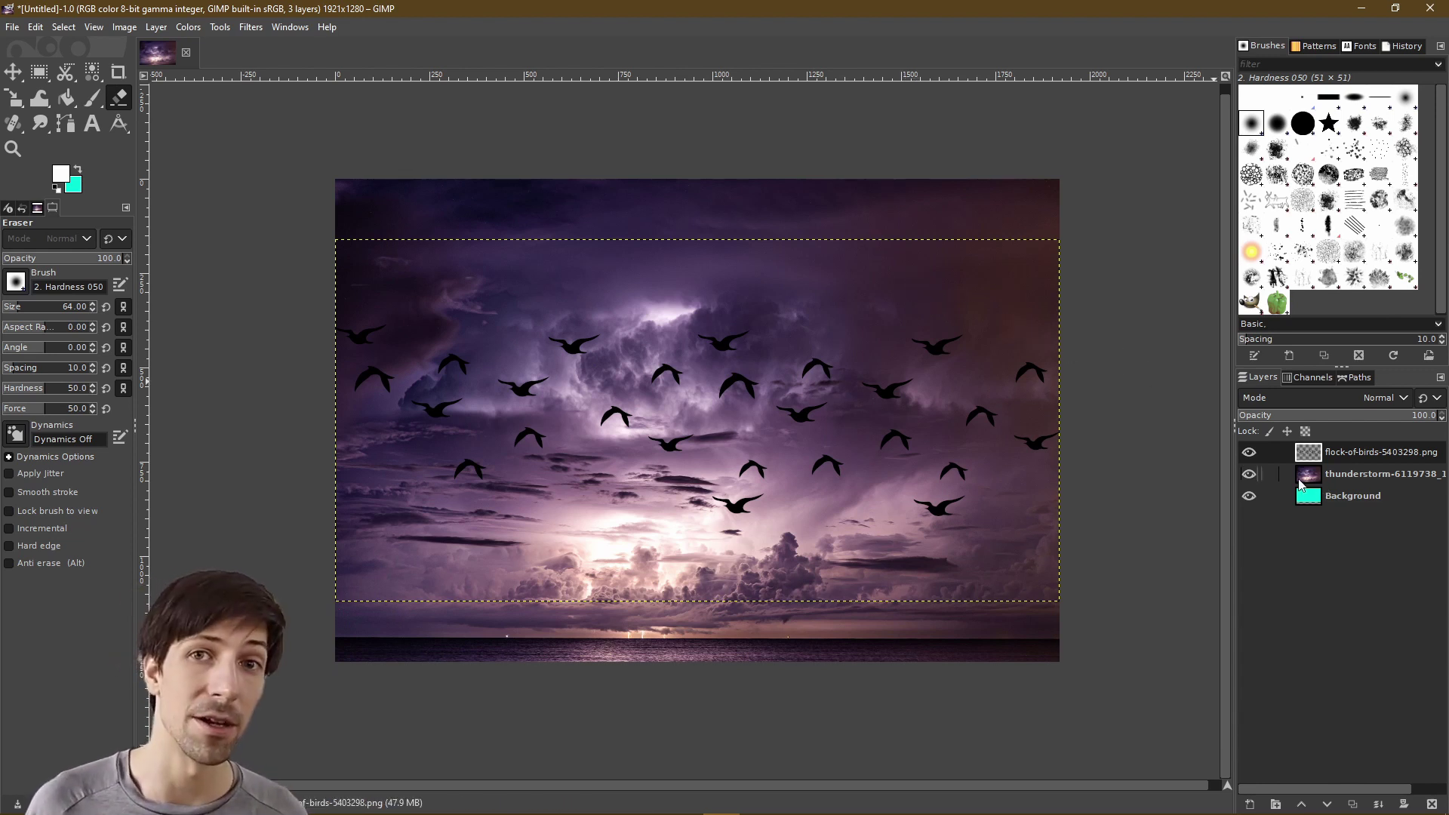
# Paint a straight white stroke in the upper sky of the thunderstorm layer and erase over it down to the background.
pyautogui.click(1354, 482)
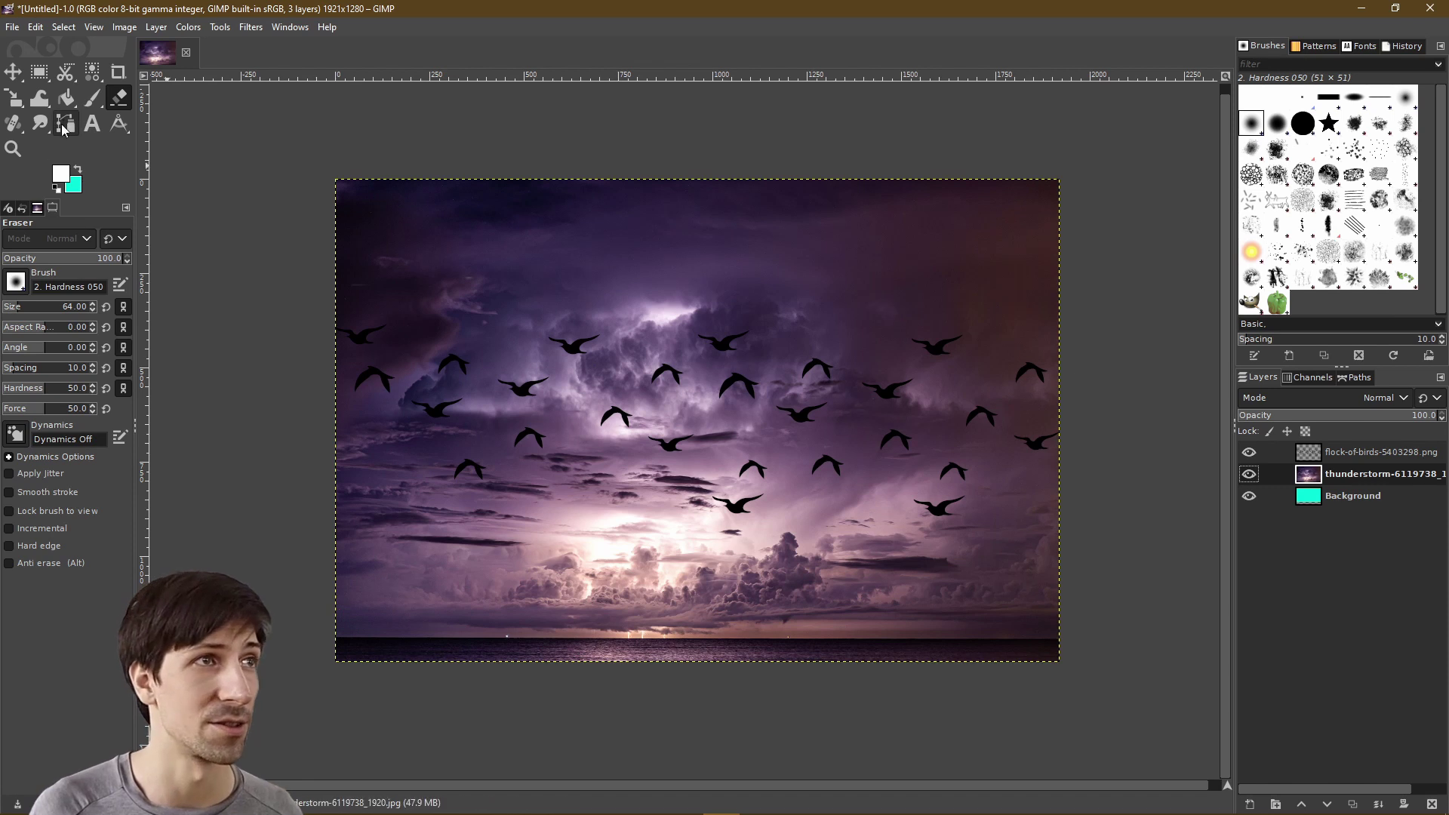
pyautogui.click(92, 98)
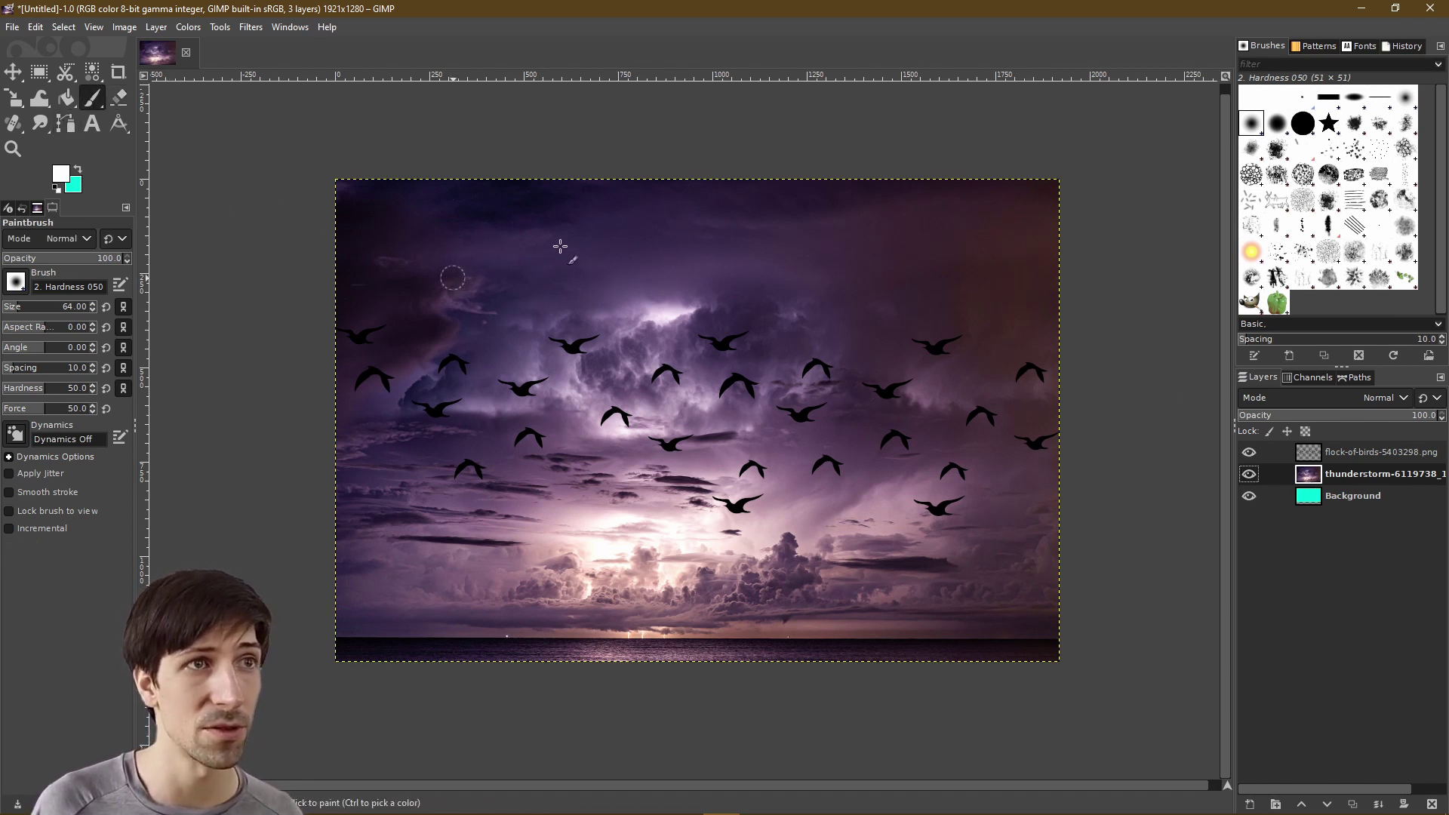
pyautogui.keyDown('shift'); pyautogui.click(640, 265); pyautogui.keyUp('shift')
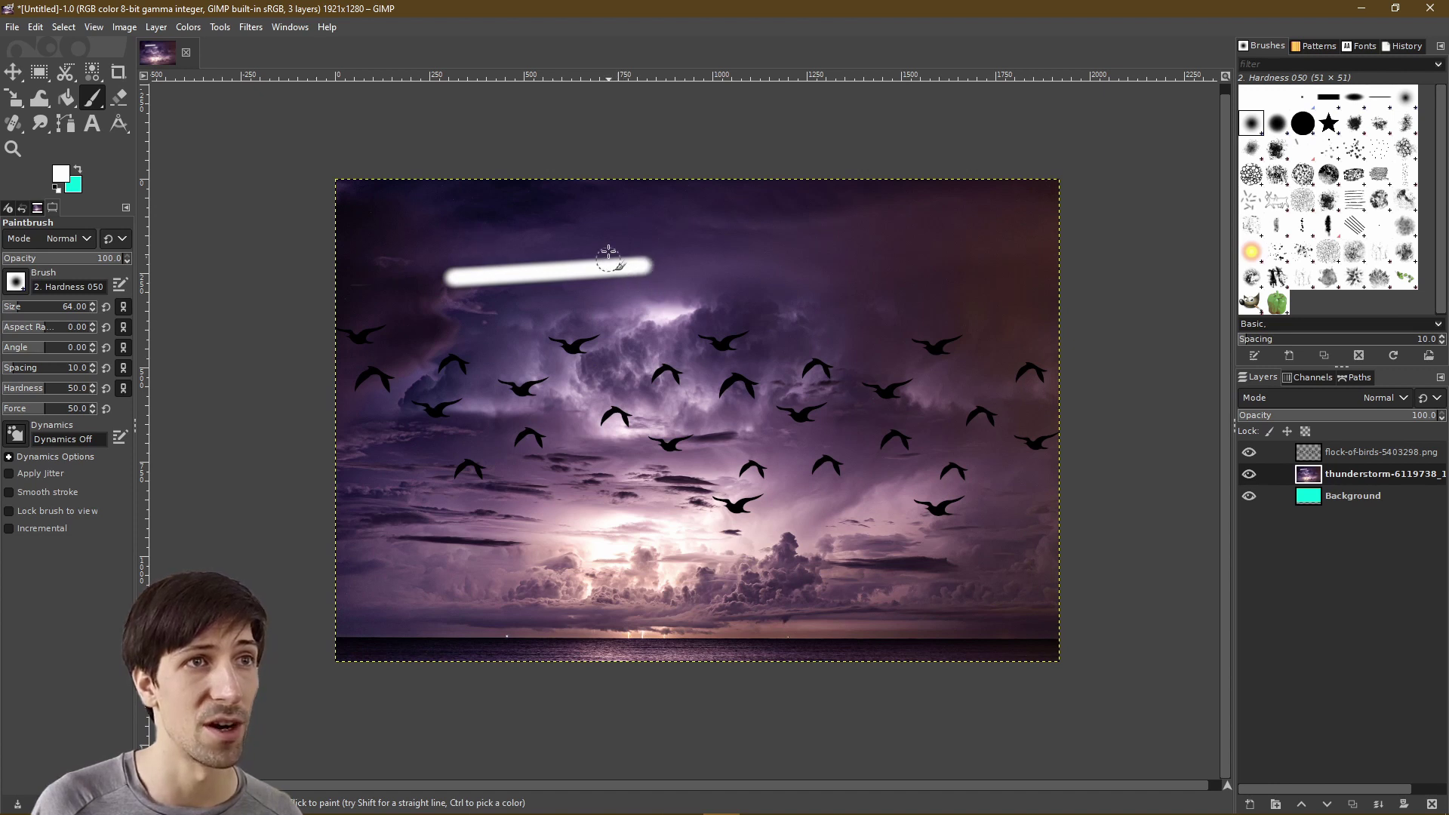
pyautogui.click(119, 99)
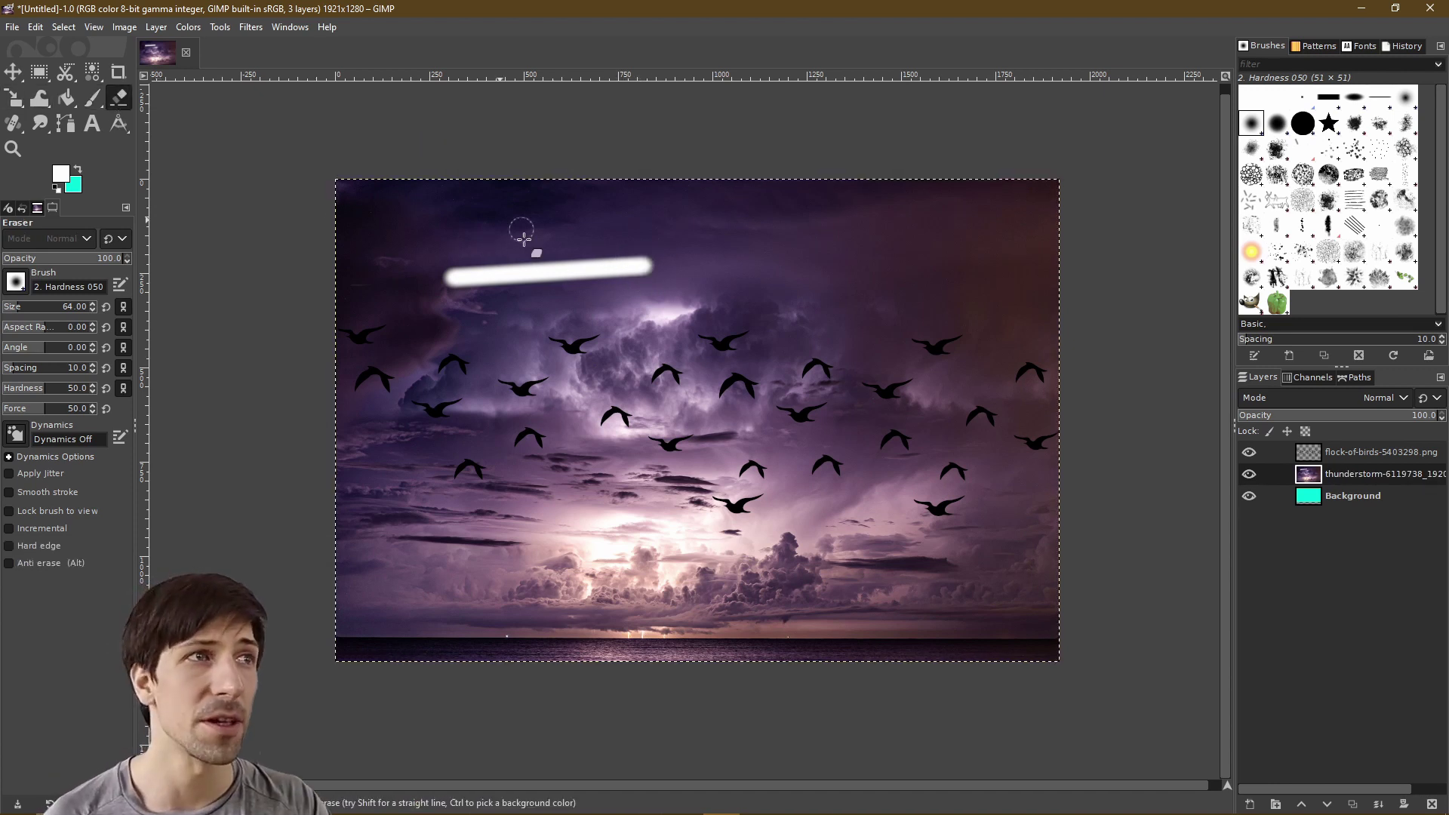
pyautogui.moveTo(441, 279); pyautogui.dragTo(647, 267)
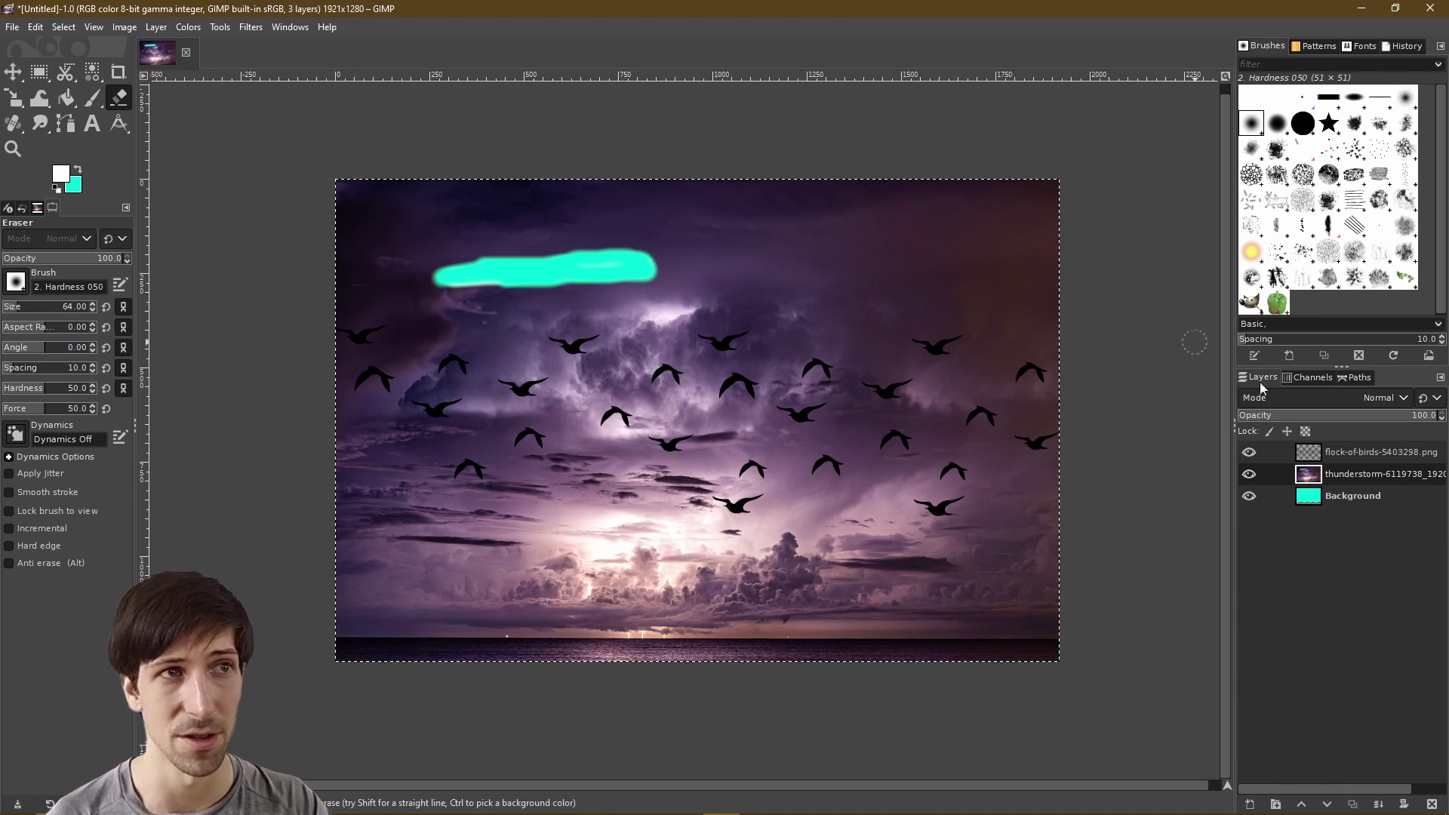
# Examine the layer stack by hiding and showing the thunderstorm layer and selecting each of the three layers in turn.
pyautogui.click(1249, 474)
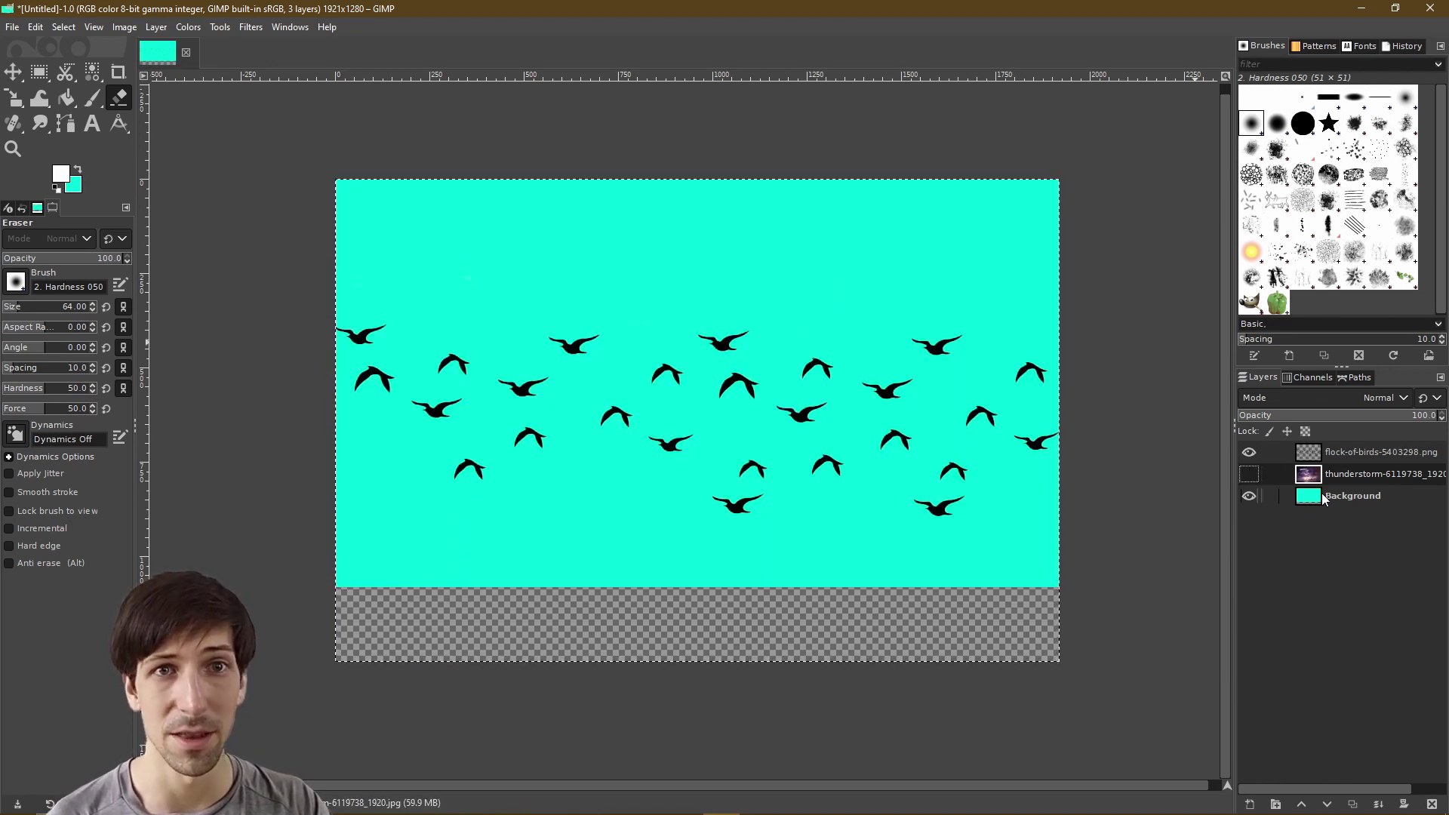
pyautogui.click(1257, 477)
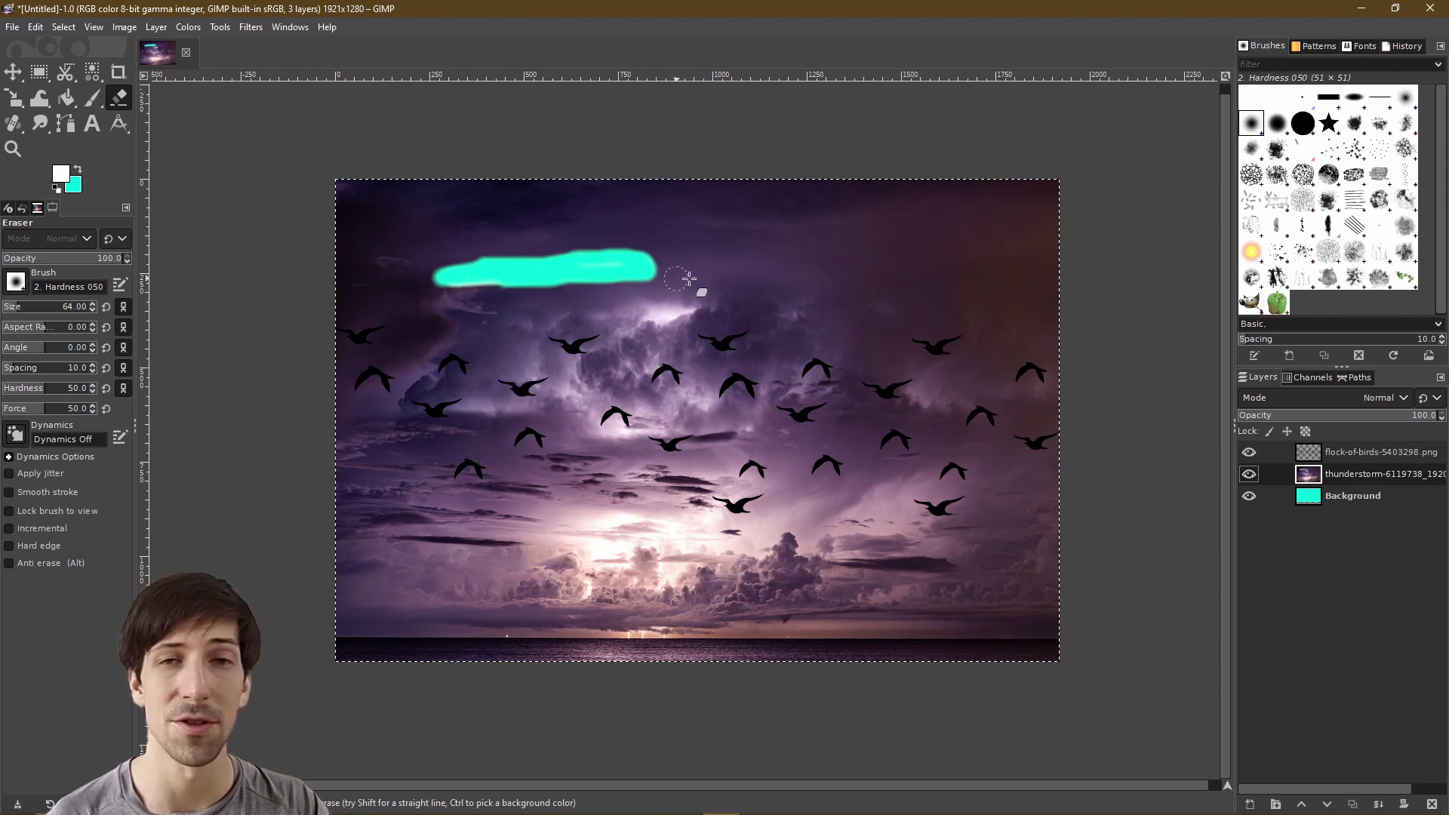
pyautogui.click(1340, 501)
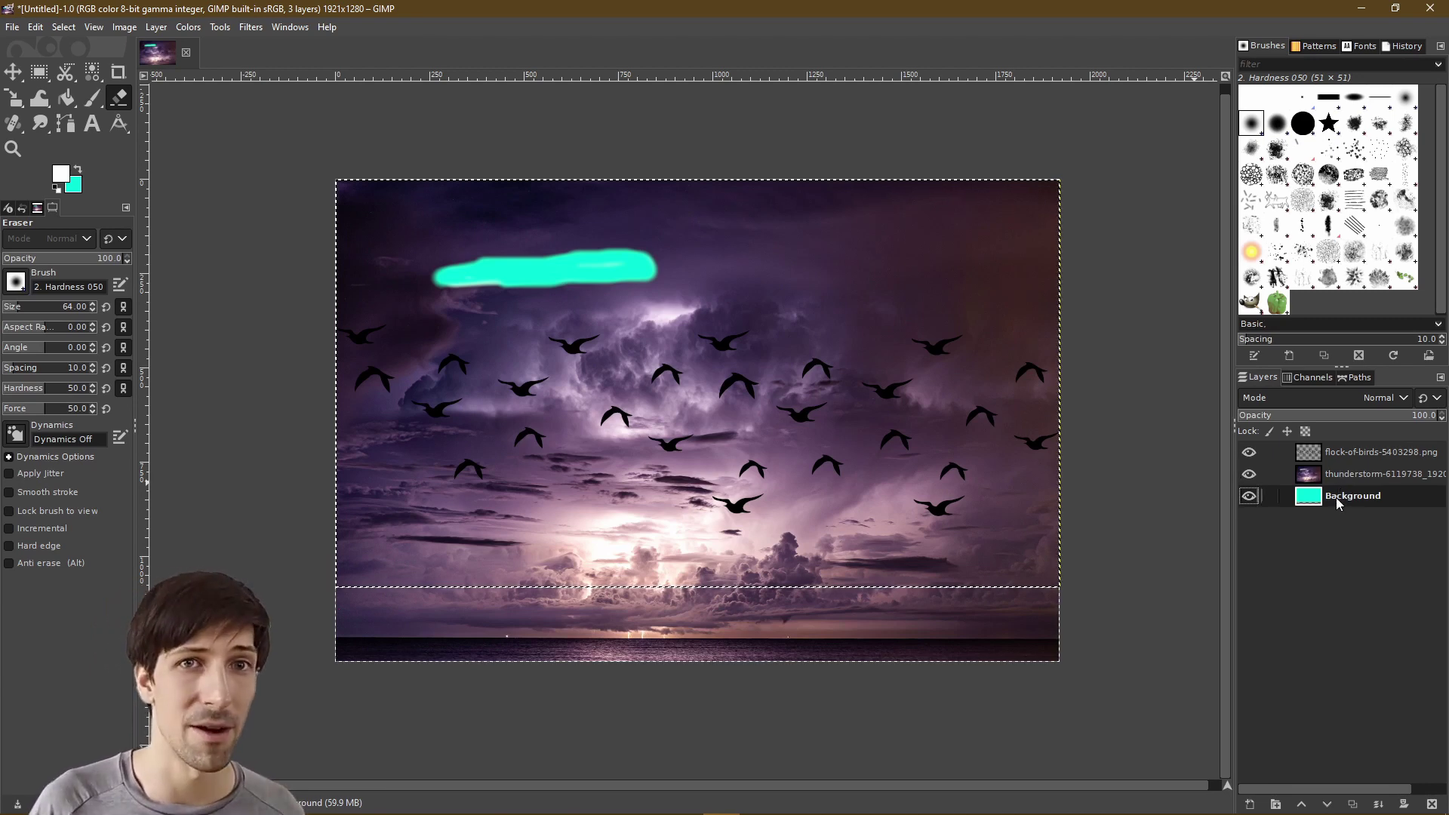
pyautogui.click(1343, 476)
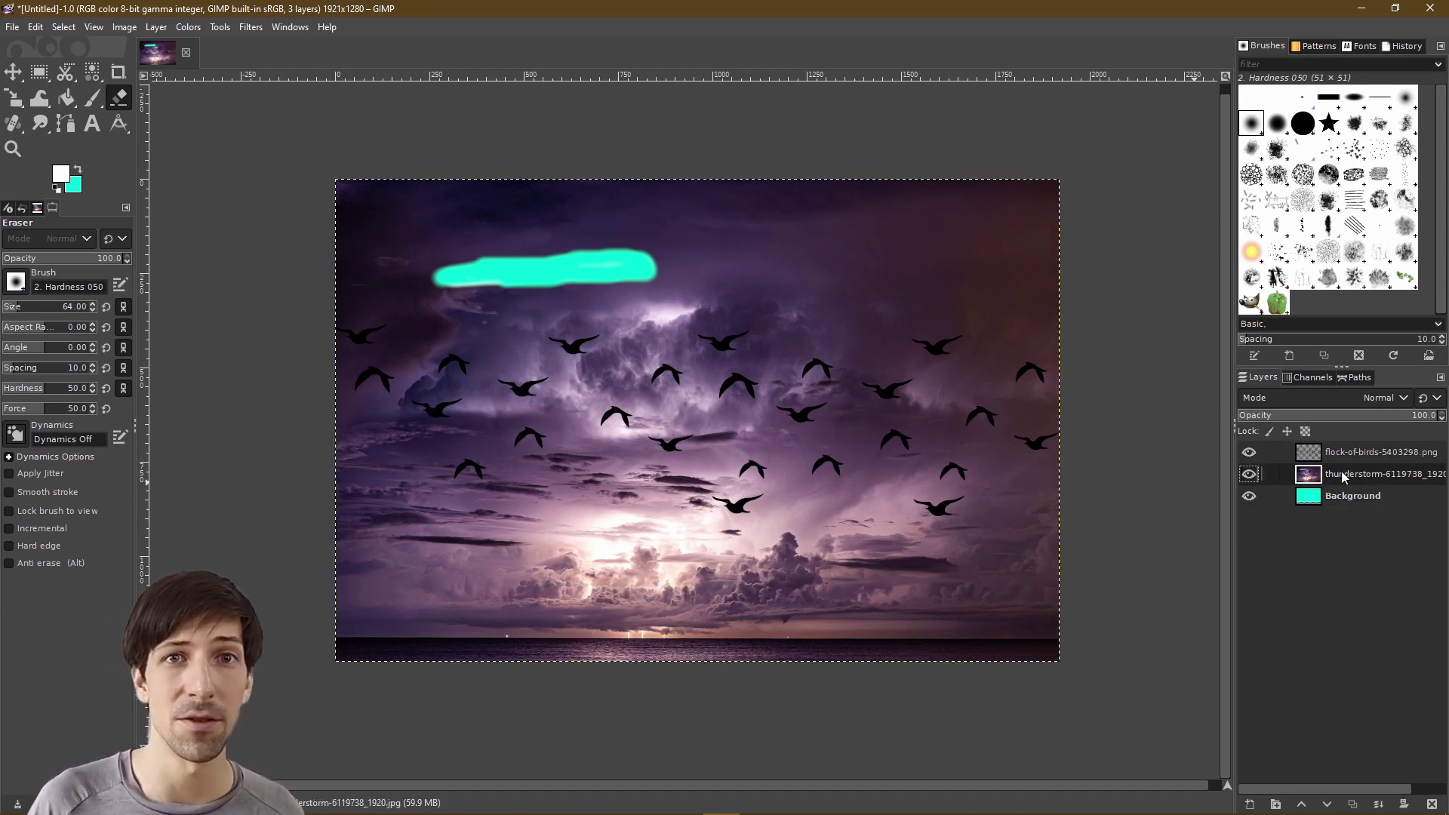
pyautogui.click(1344, 455)
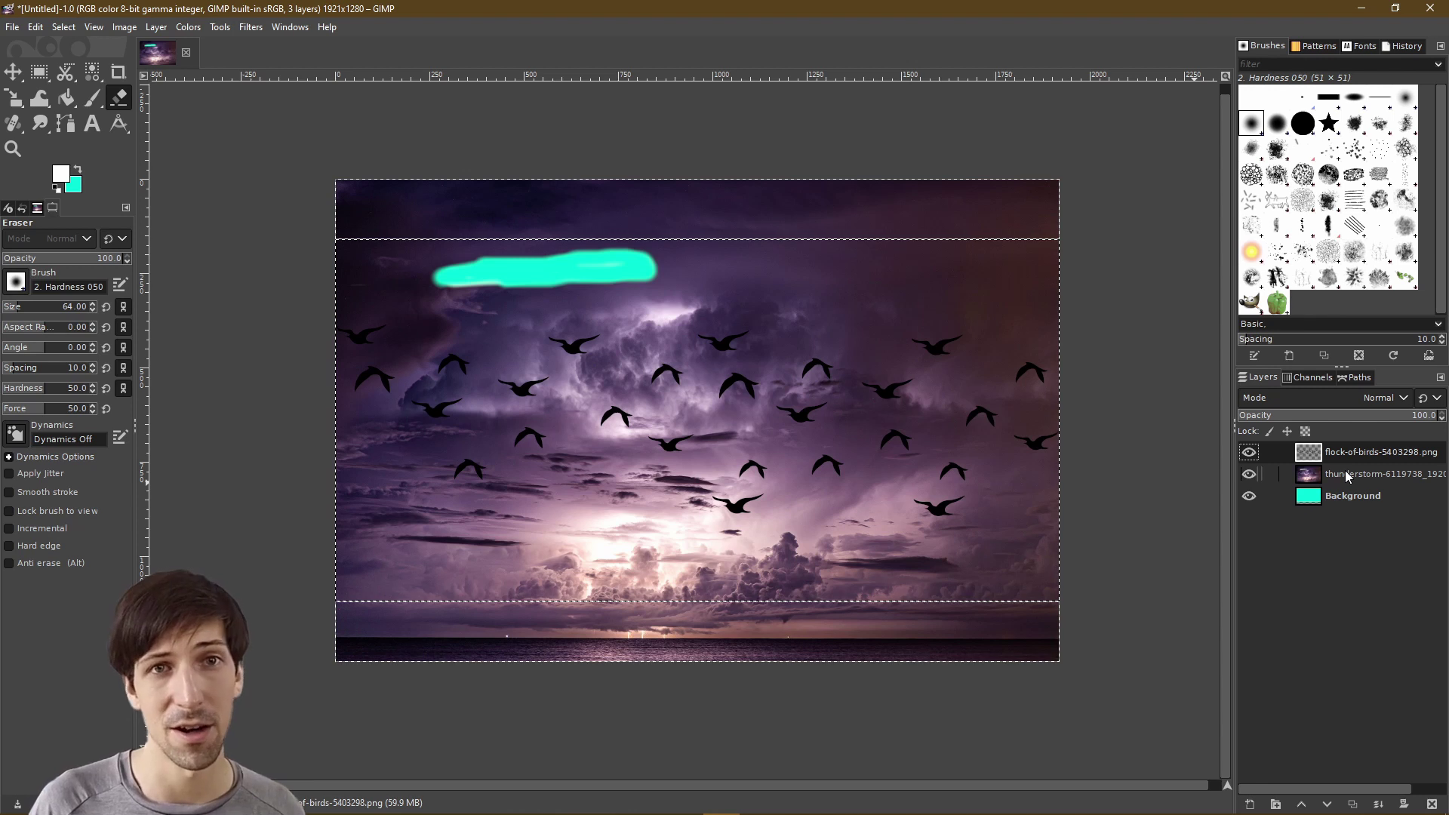
# Hide and show the bird and thunderstorm layers, and erase a second, wavy stroke in the upper-right sky of the thunderstorm layer.
pyautogui.click(1252, 472)
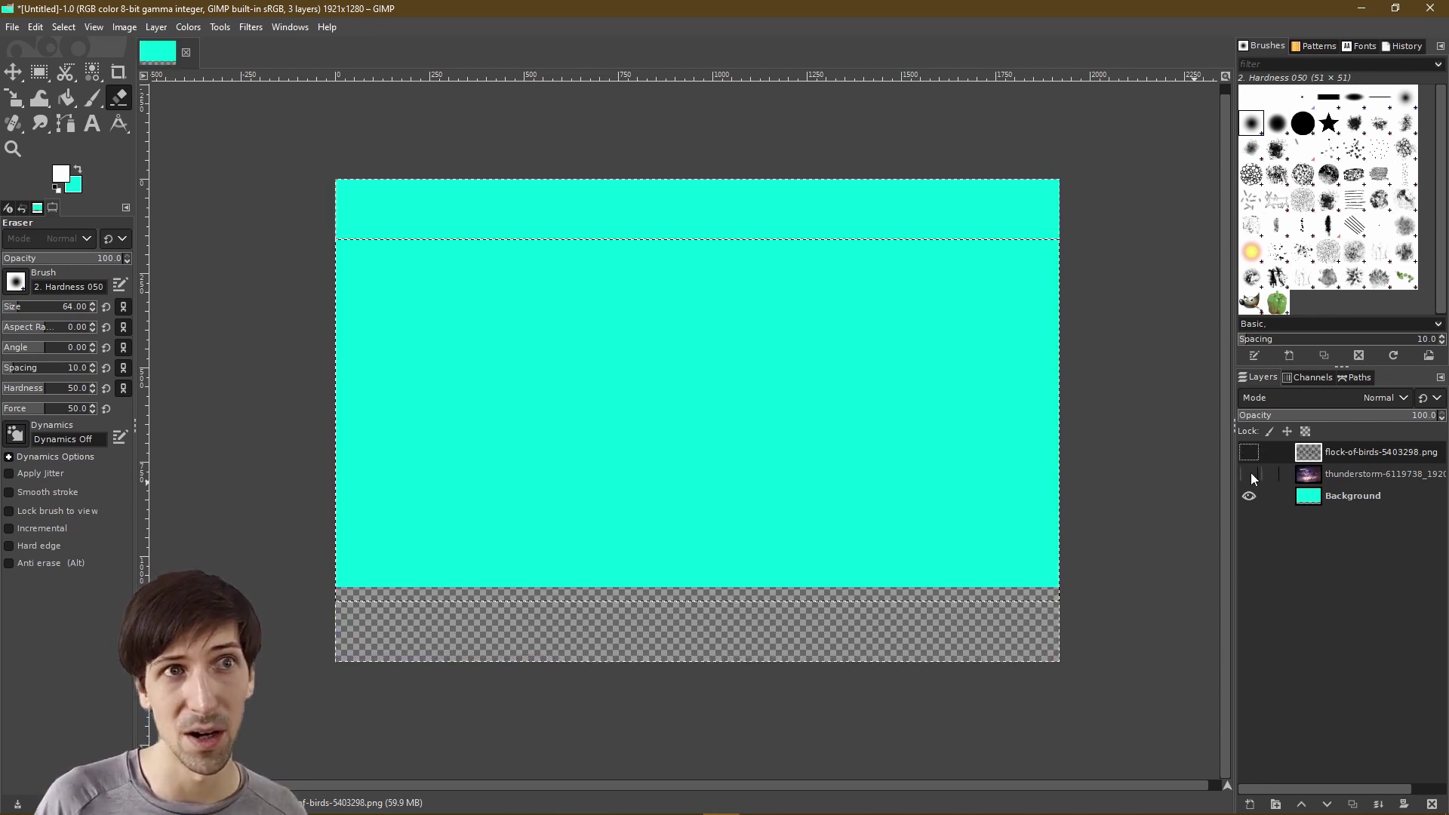
pyautogui.click(1252, 472)
pyautogui.click(1249, 452)
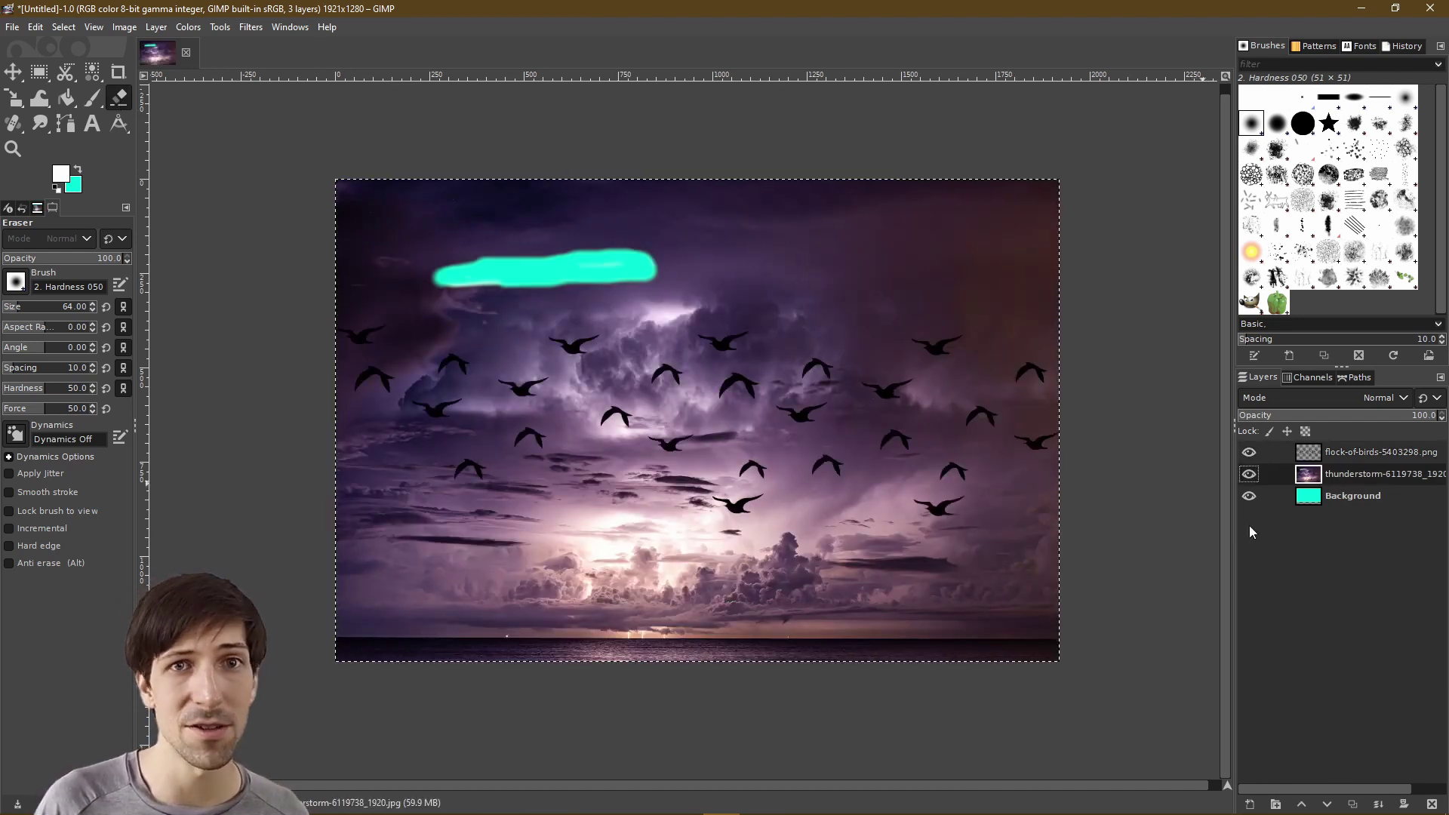
pyautogui.moveTo(759, 285); pyautogui.dragTo(1036, 266)
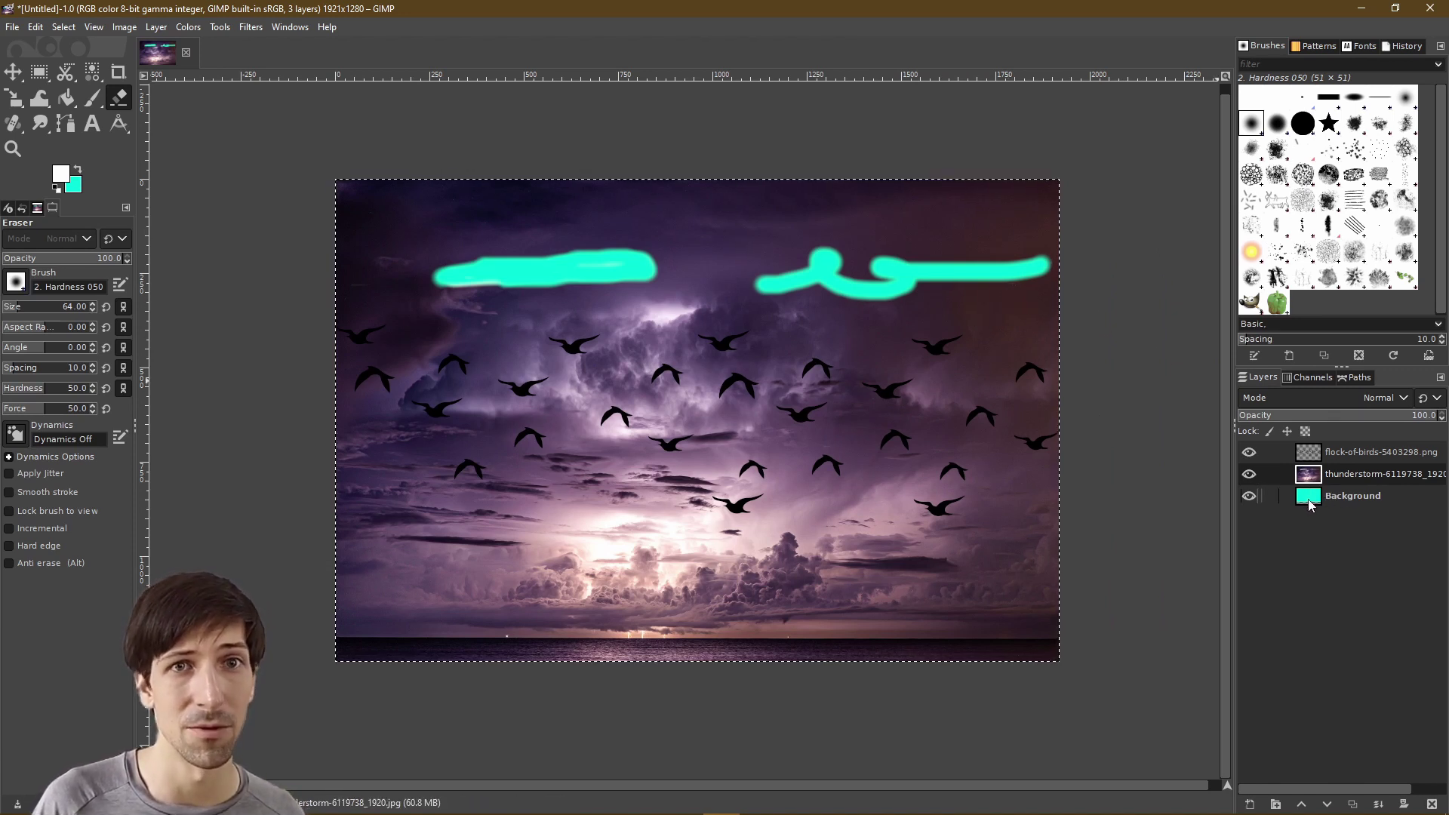
# Invert the colors of the flock-of-birds layer.
pyautogui.click(1329, 458)
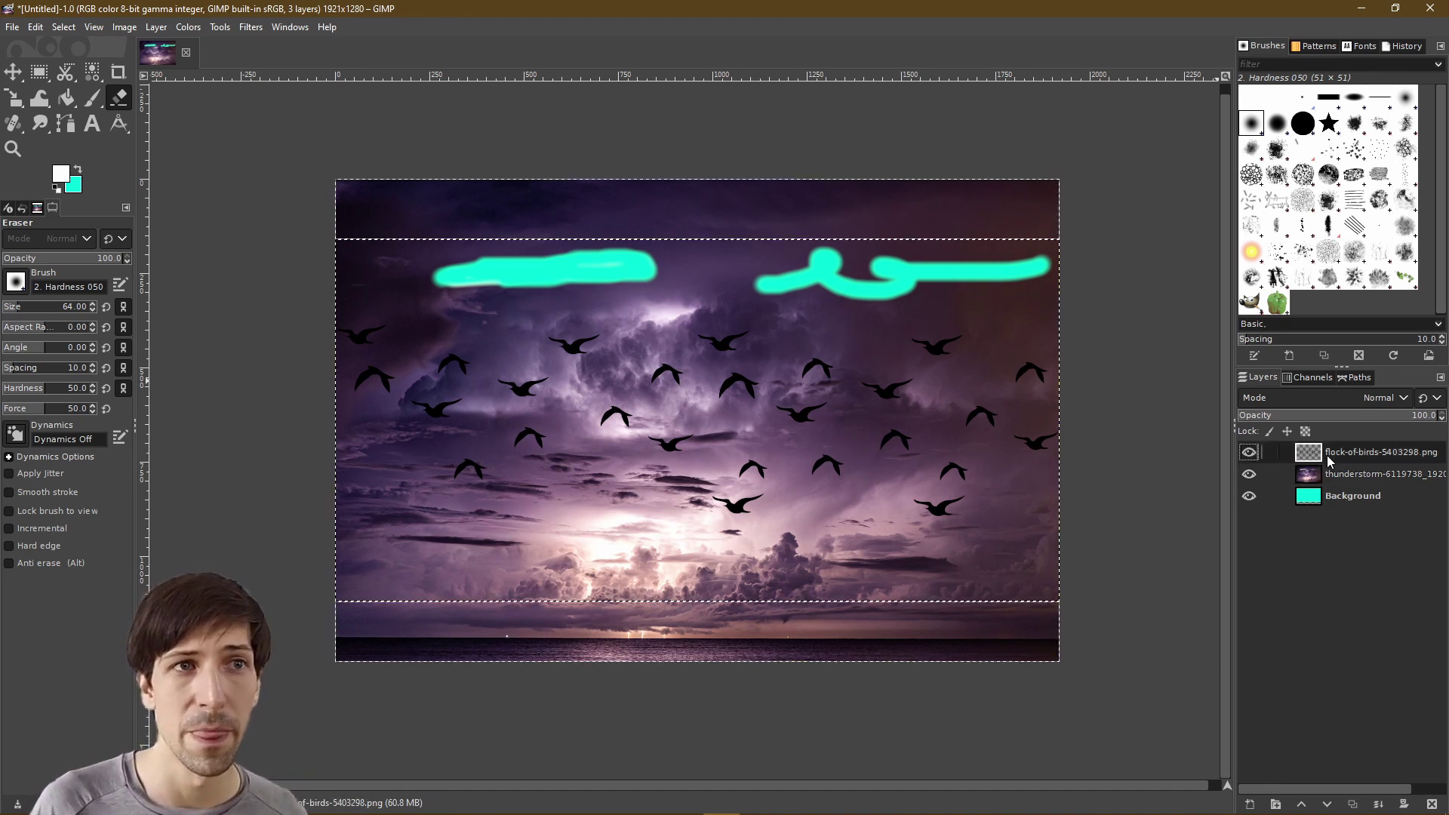
pyautogui.moveTo(695, 333); pyautogui.dragTo(711, 343)
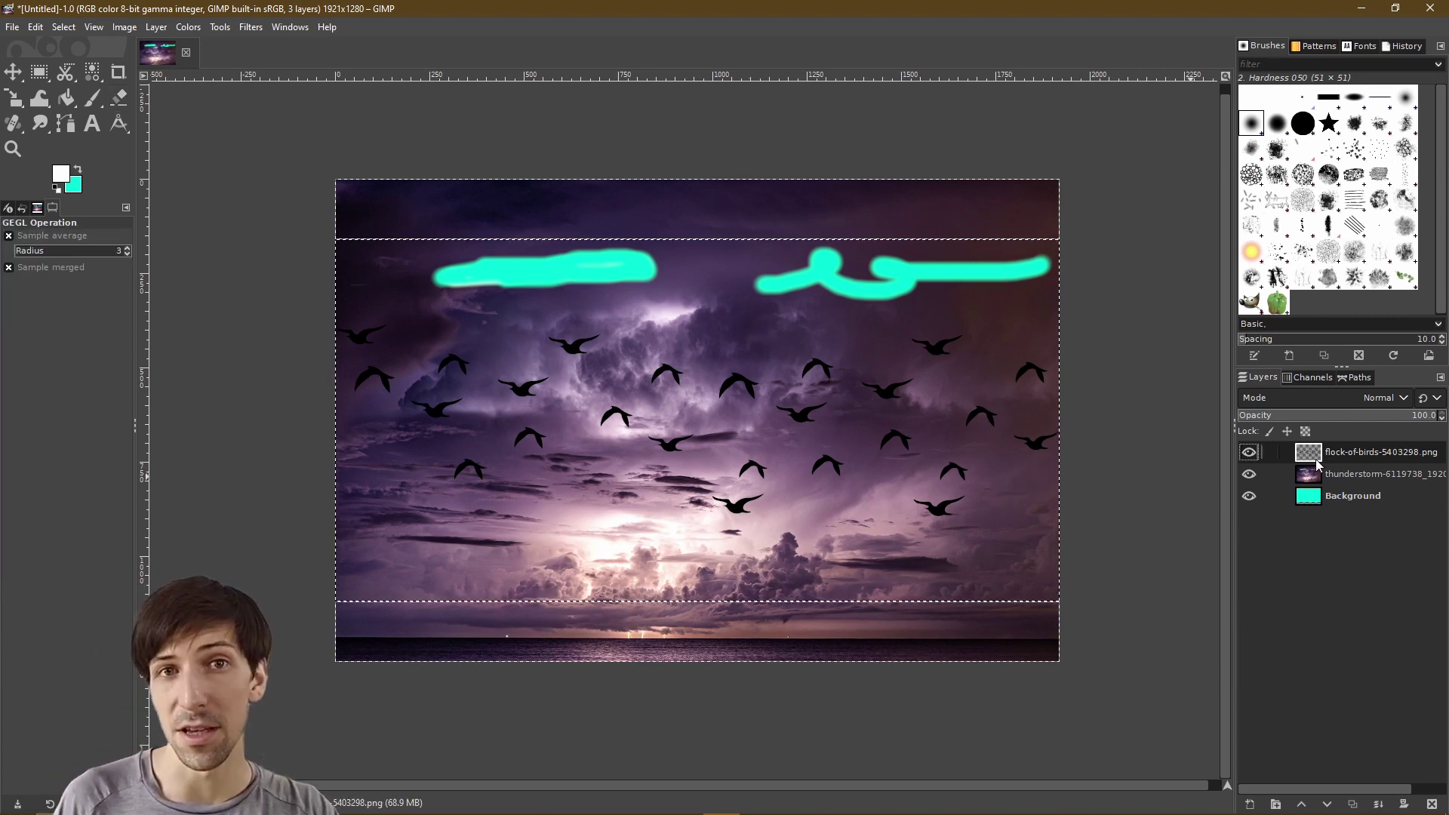
pyautogui.click(187, 28)
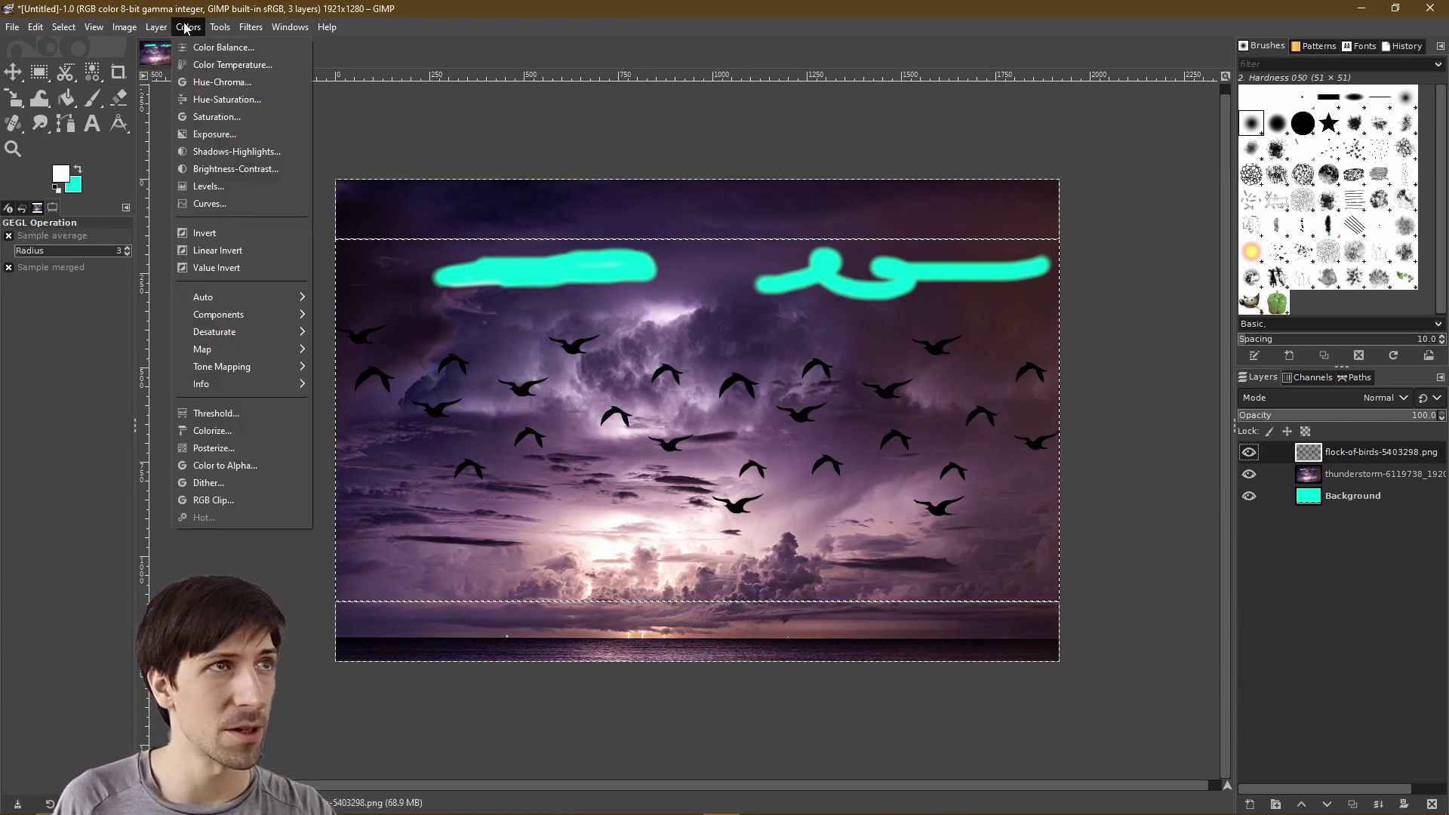
pyautogui.click(219, 234)
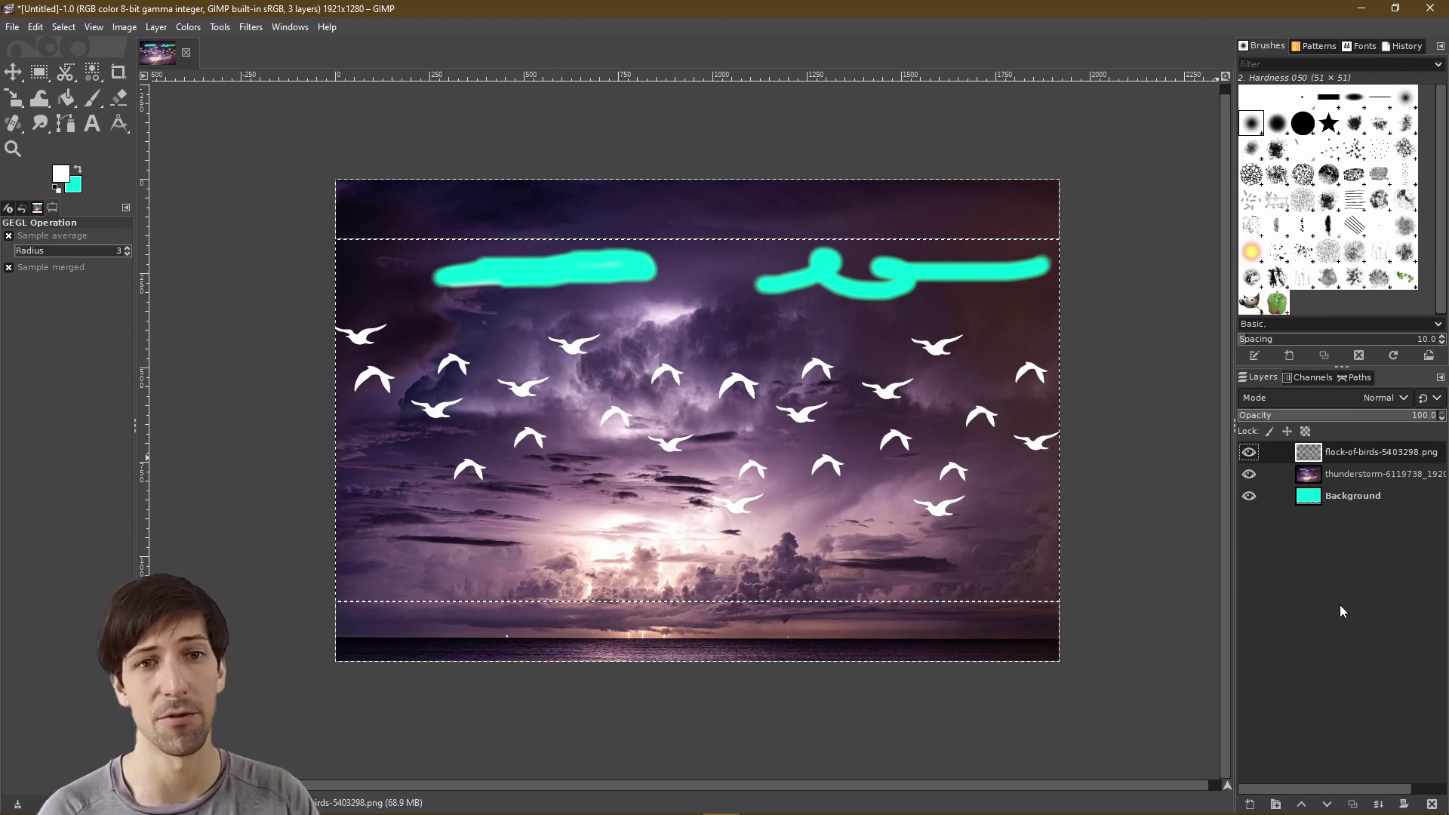
# Create a layer group and place the thunderstorm and flock-of-birds layers inside it, with the birds above.
pyautogui.click(1276, 805)
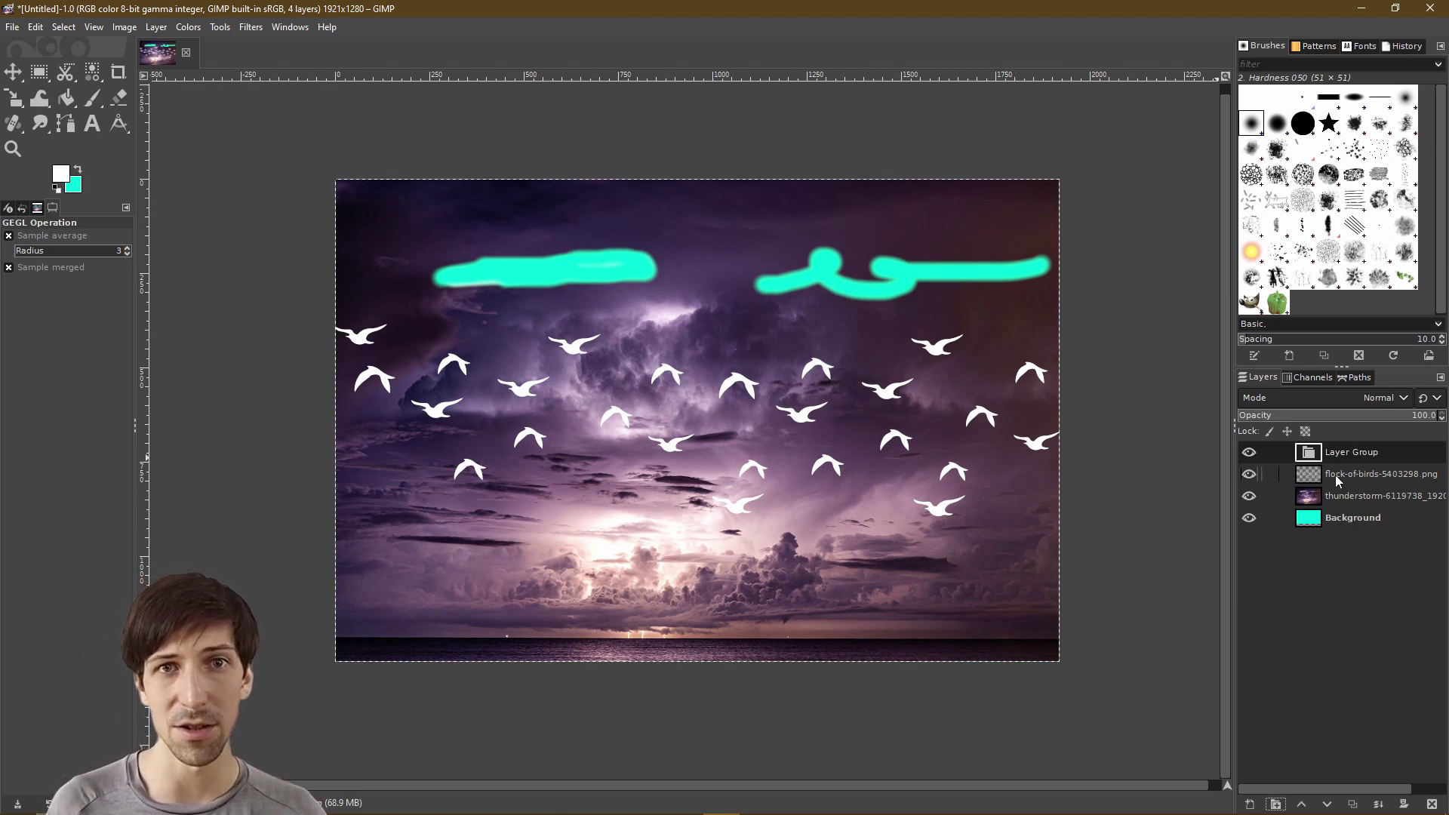
pyautogui.moveTo(1338, 481); pyautogui.dragTo(1351, 457)
pyautogui.moveTo(1313, 504); pyautogui.dragTo(1358, 455)
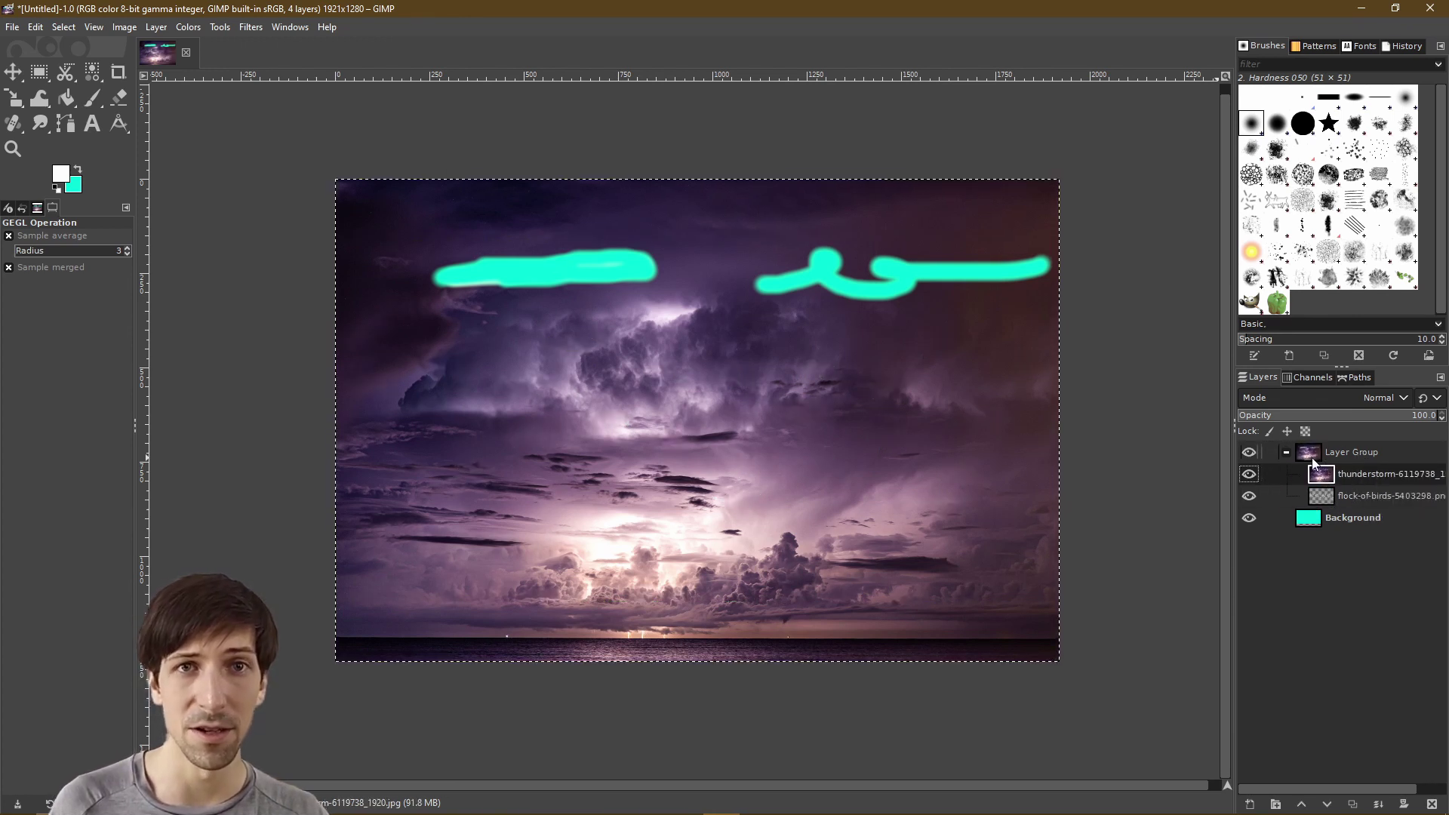
pyautogui.moveTo(1324, 494); pyautogui.dragTo(1338, 474)
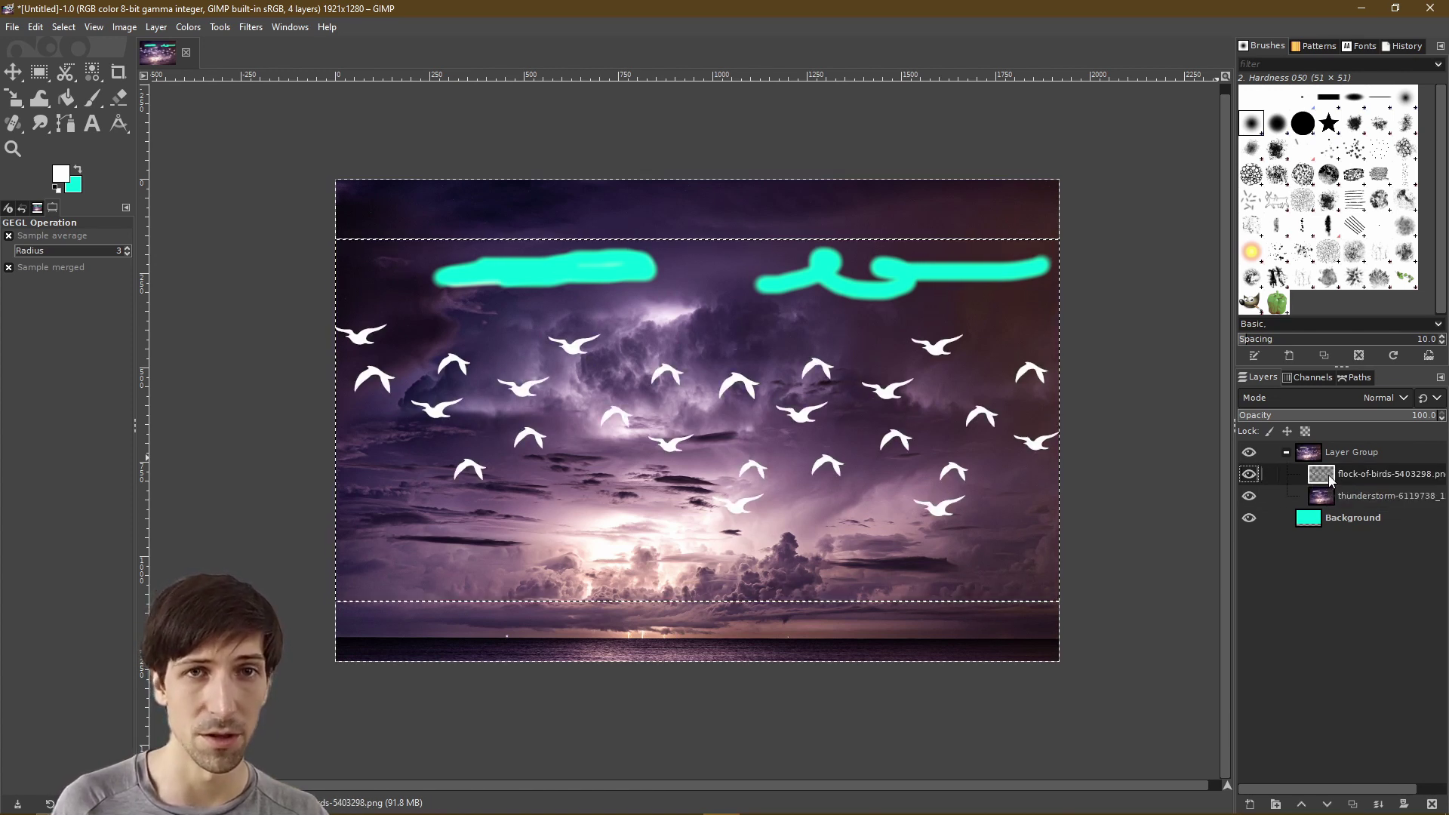
# Move the whole layer group slightly on the canvas, using the Move tool's option to move the active layer.
pyautogui.click(1374, 461)
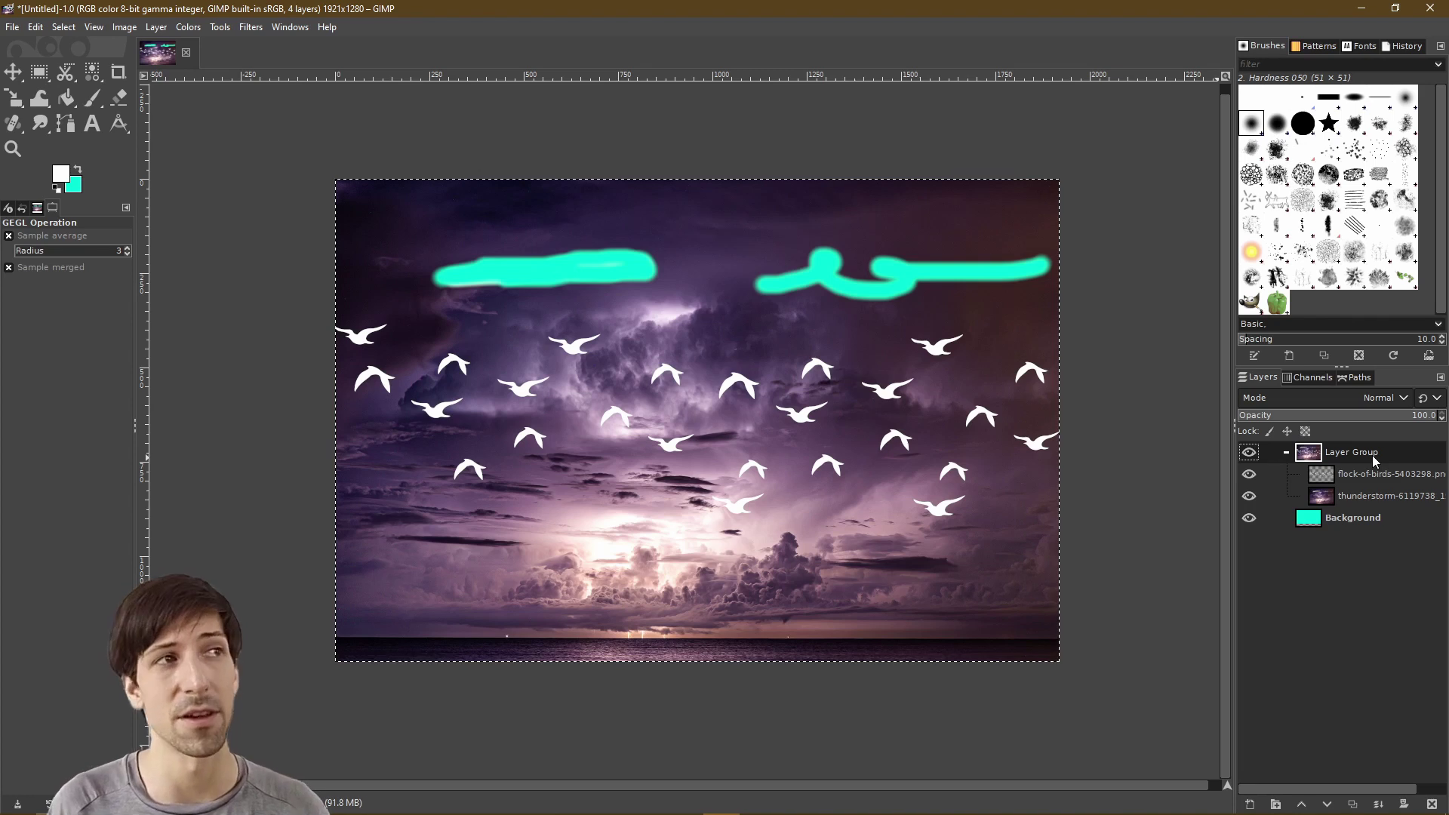
pyautogui.click(12, 76)
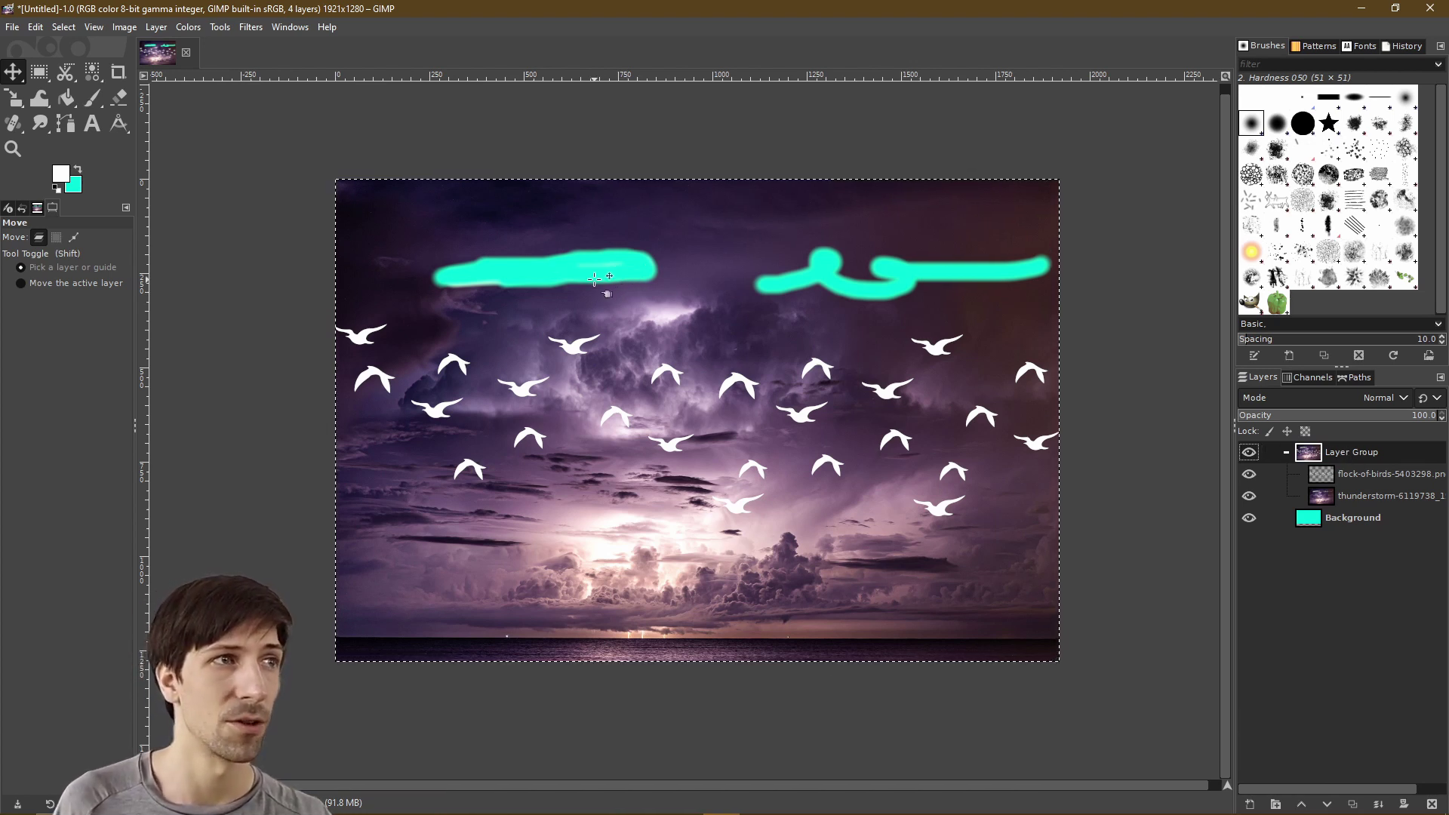
pyautogui.press('shift')
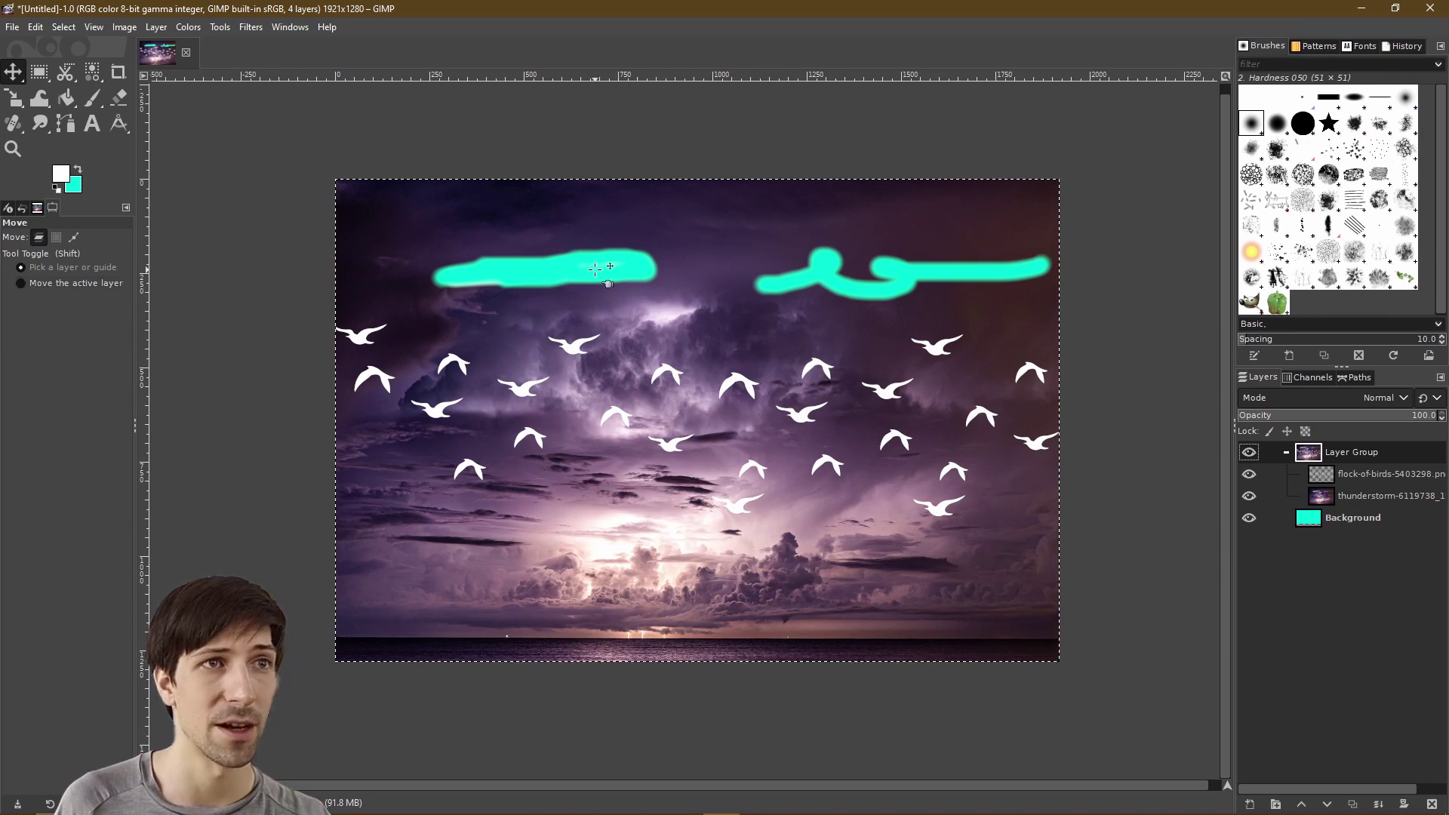
pyautogui.moveTo(597, 270)
pyautogui.mouseDown()
pyautogui.moveTo(586, 286)
pyautogui.moveTo(643, 266)
pyautogui.moveTo(576, 289)
pyautogui.moveTo(632, 257)
pyautogui.moveTo(556, 265)
pyautogui.moveTo(654, 298)
pyautogui.moveTo(593, 208)
pyautogui.moveTo(672, 163)
pyautogui.moveTo(657, 163)
pyautogui.moveTo(598, 270)
pyautogui.mouseUp()
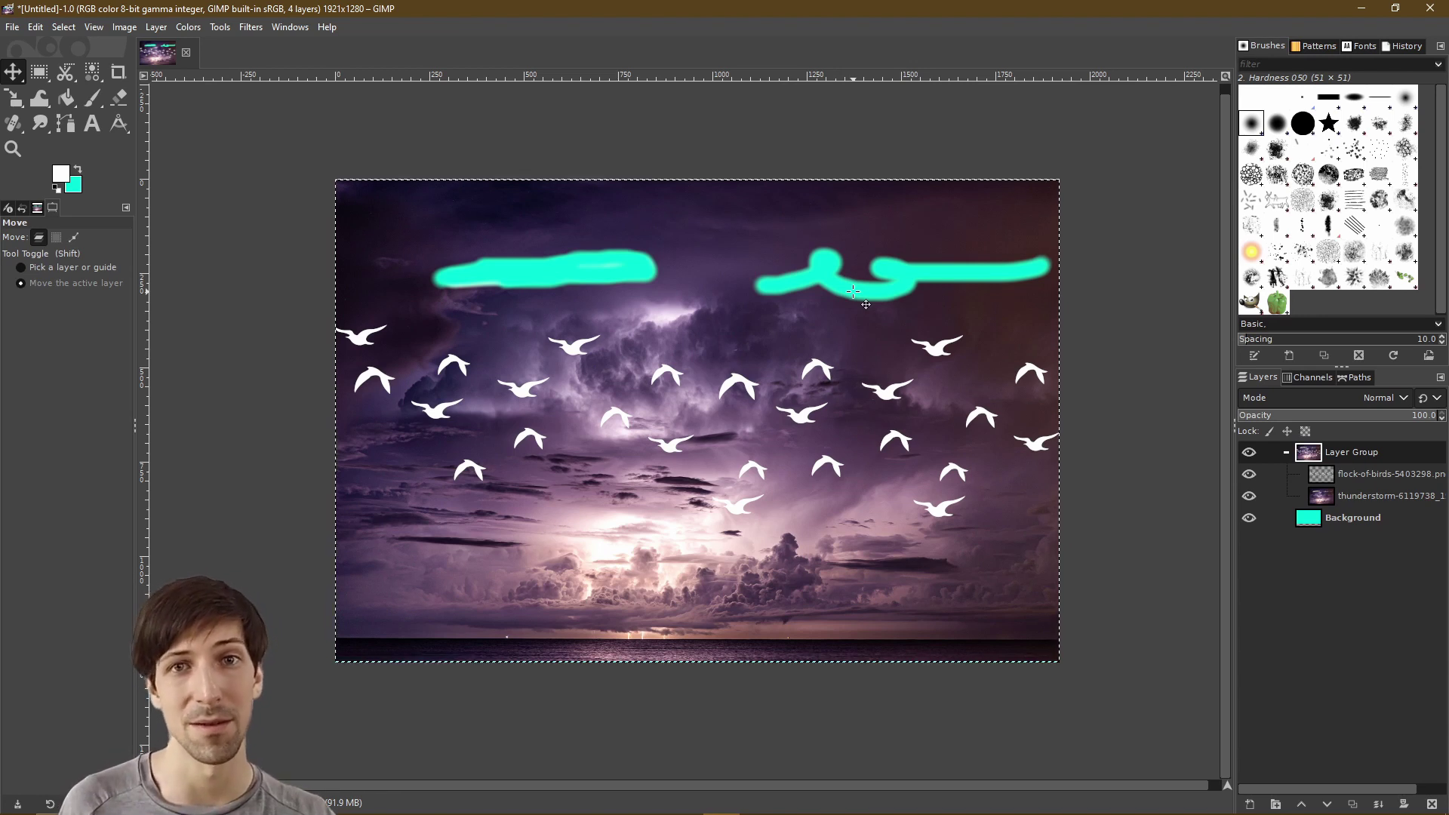
pyautogui.press('shift')
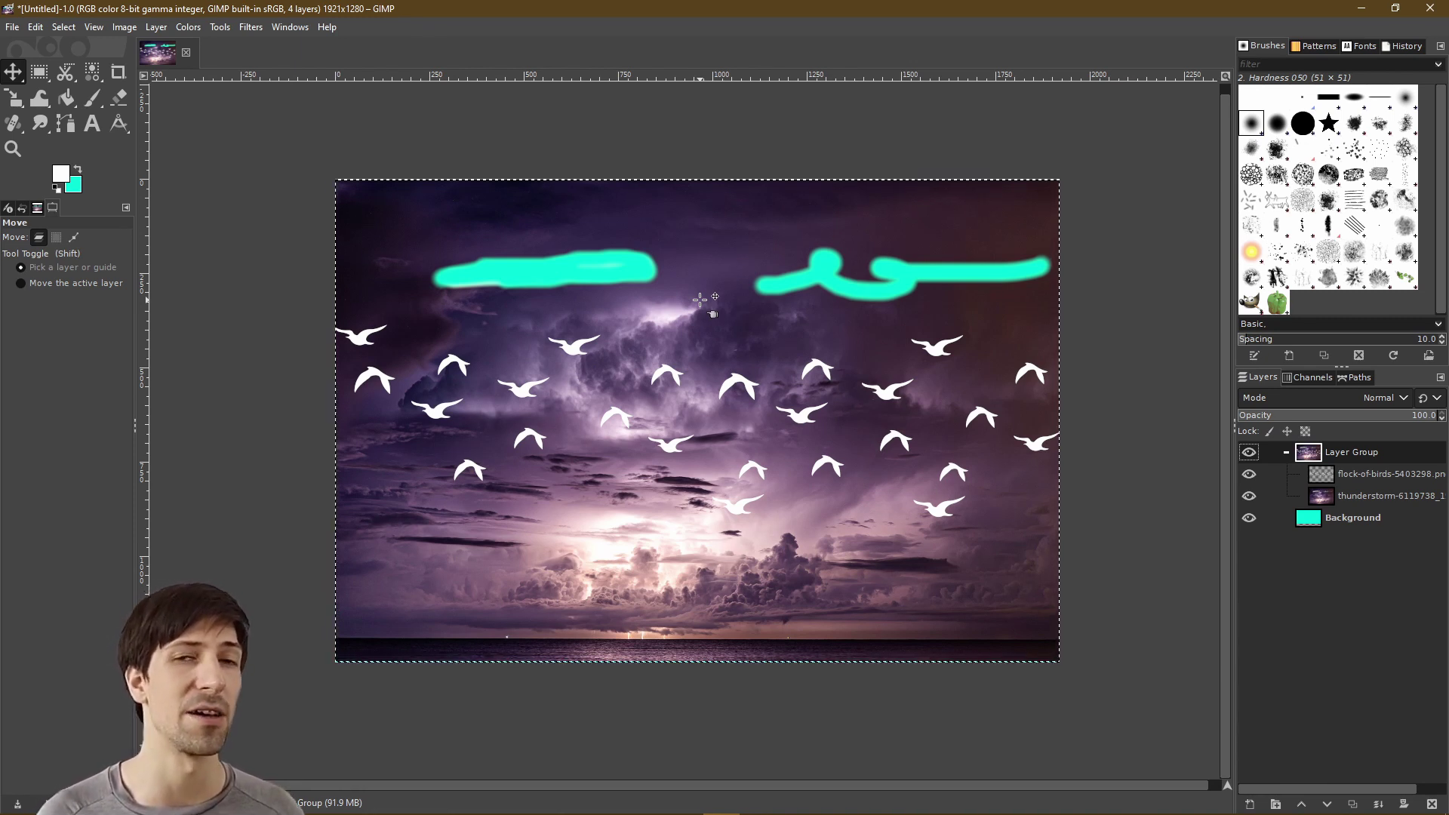
# Try adding a white (full opacity) layer mask to the flock-of-birds layer at its current size.
pyautogui.click(1332, 477)
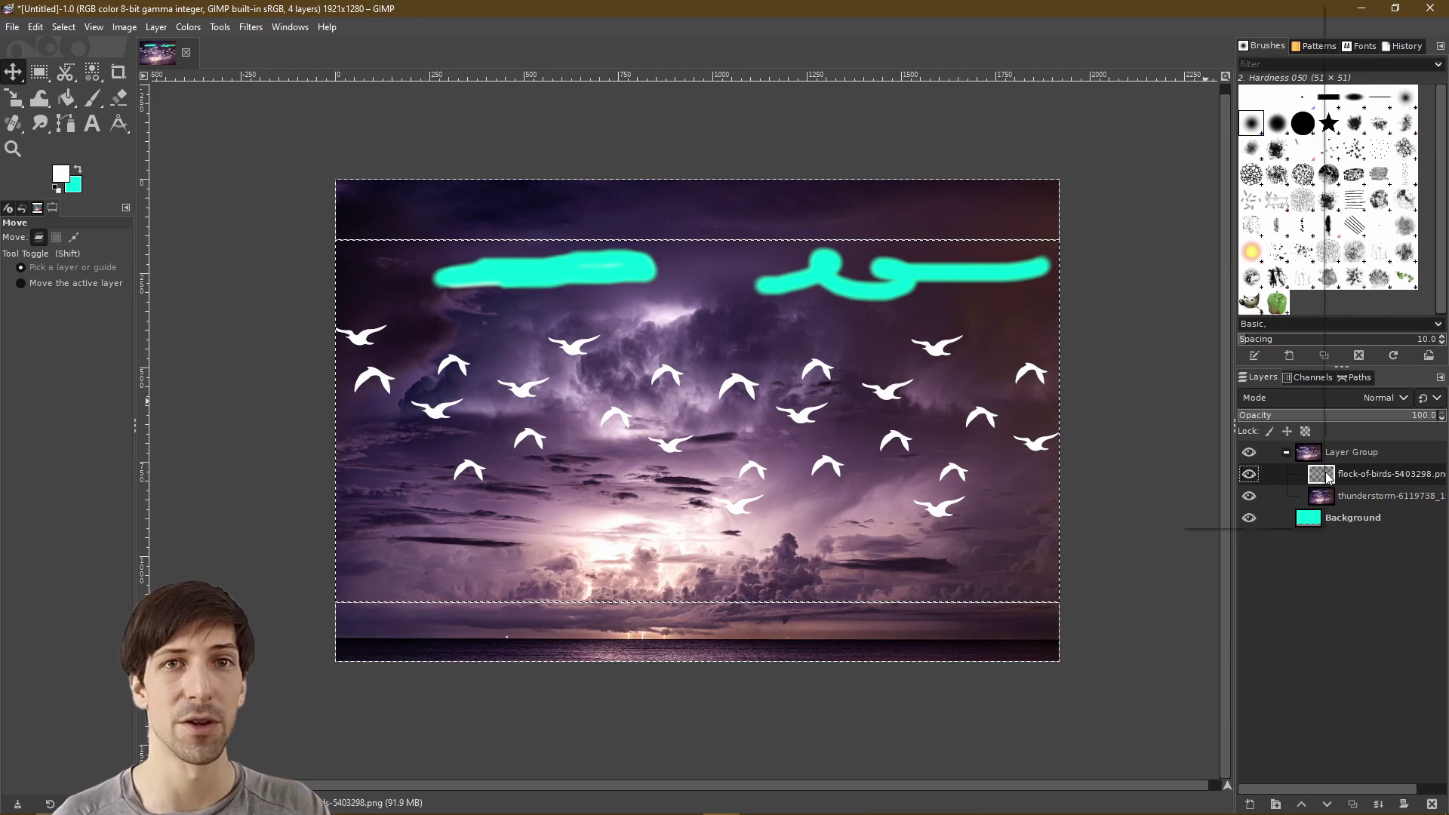
pyautogui.rightClick(1329, 479)
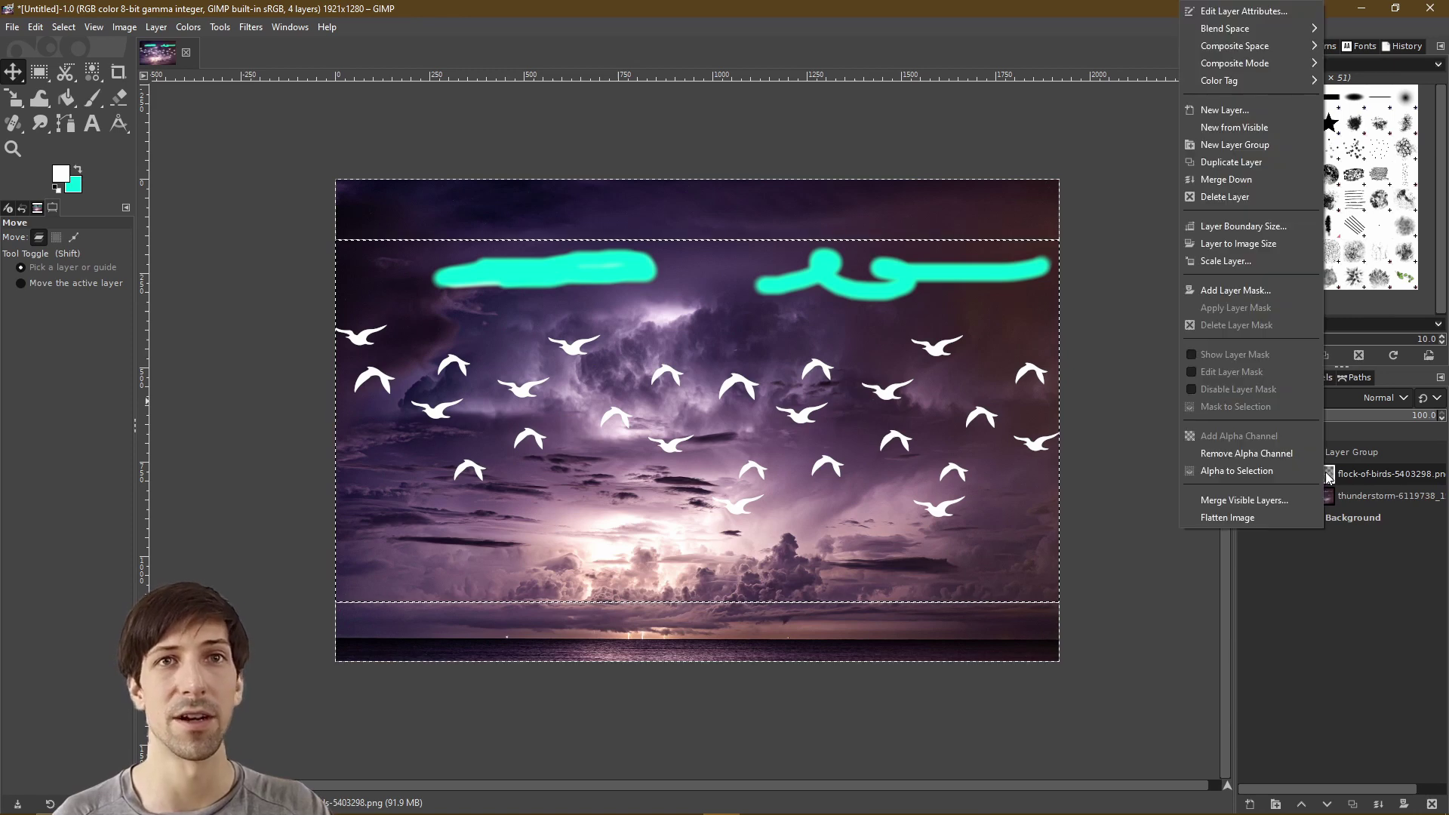
pyautogui.click(1238, 294)
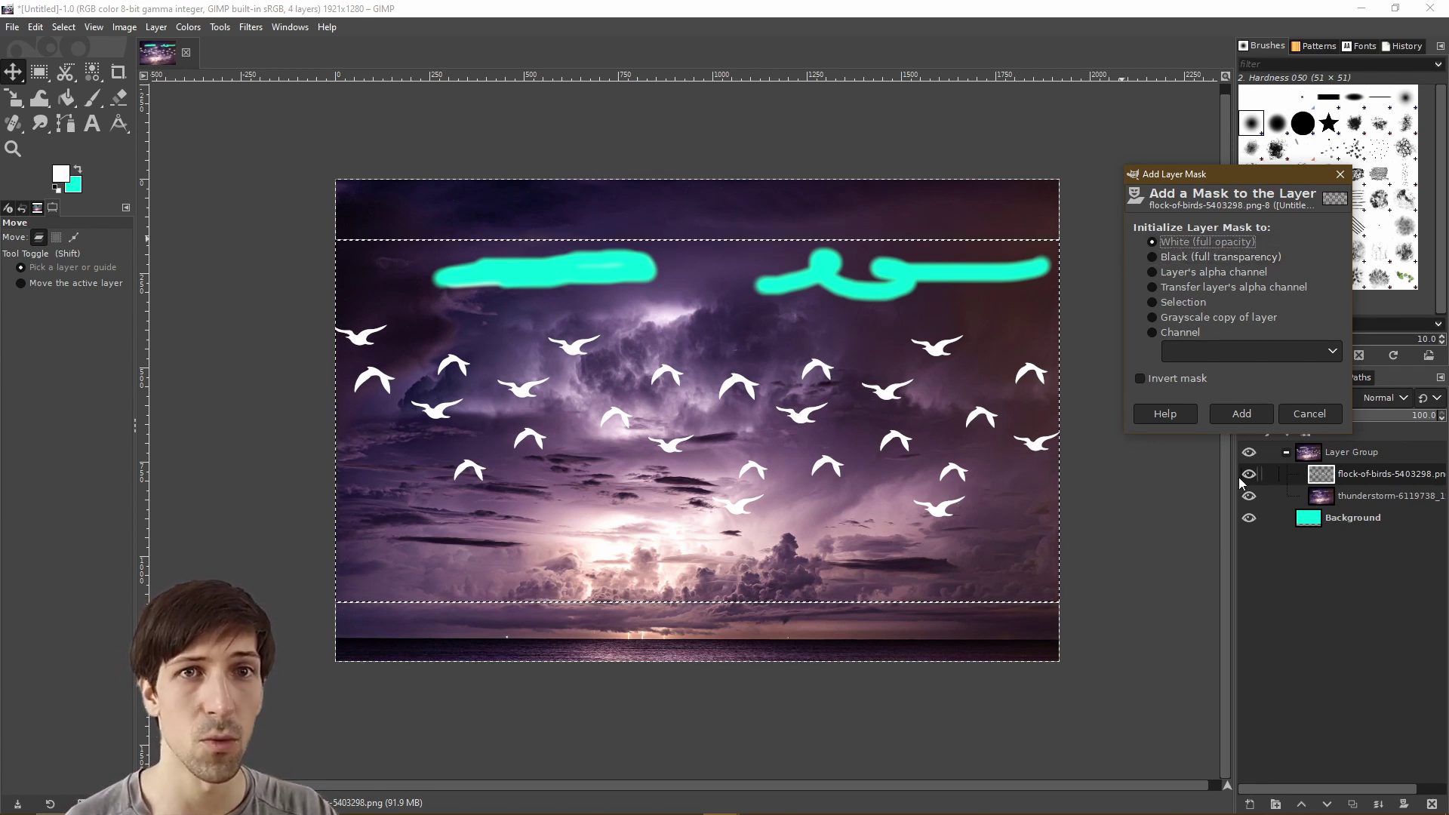
pyautogui.click(1244, 414)
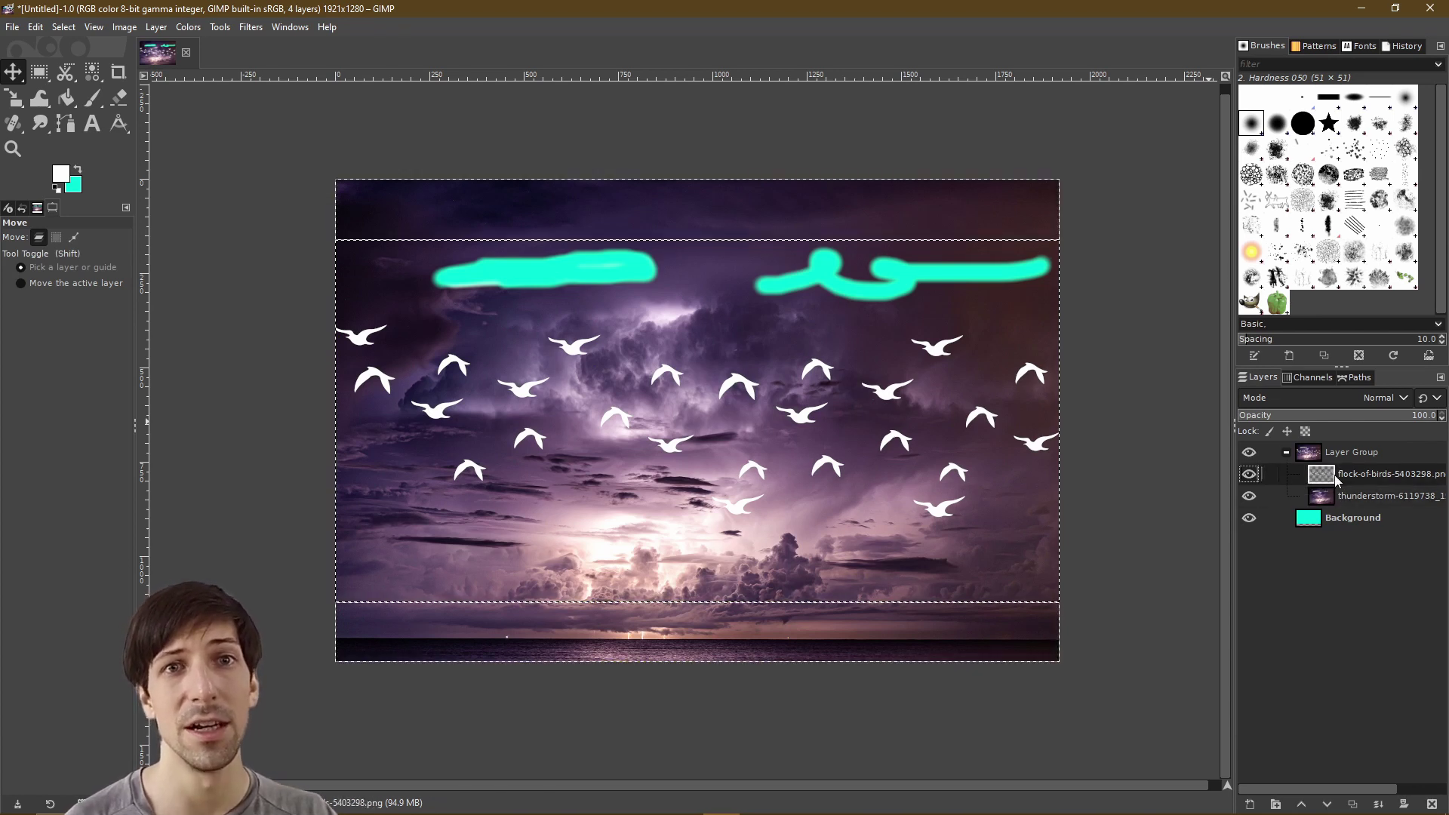
# Expand the flock-of-birds layer to the image size and add a white (full opacity) layer mask to it.
pyautogui.rightClick(1347, 481)
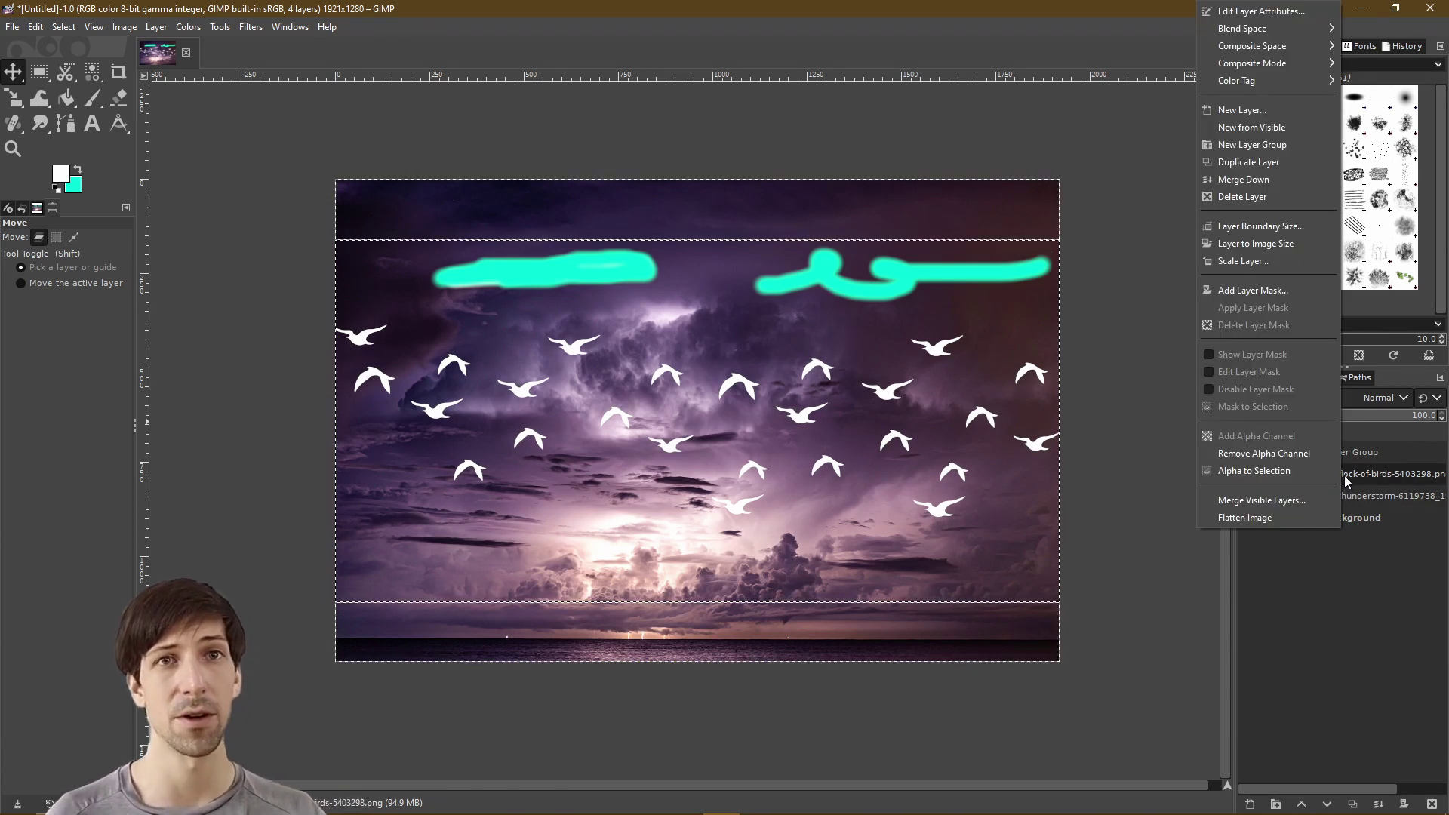
pyautogui.click(1300, 249)
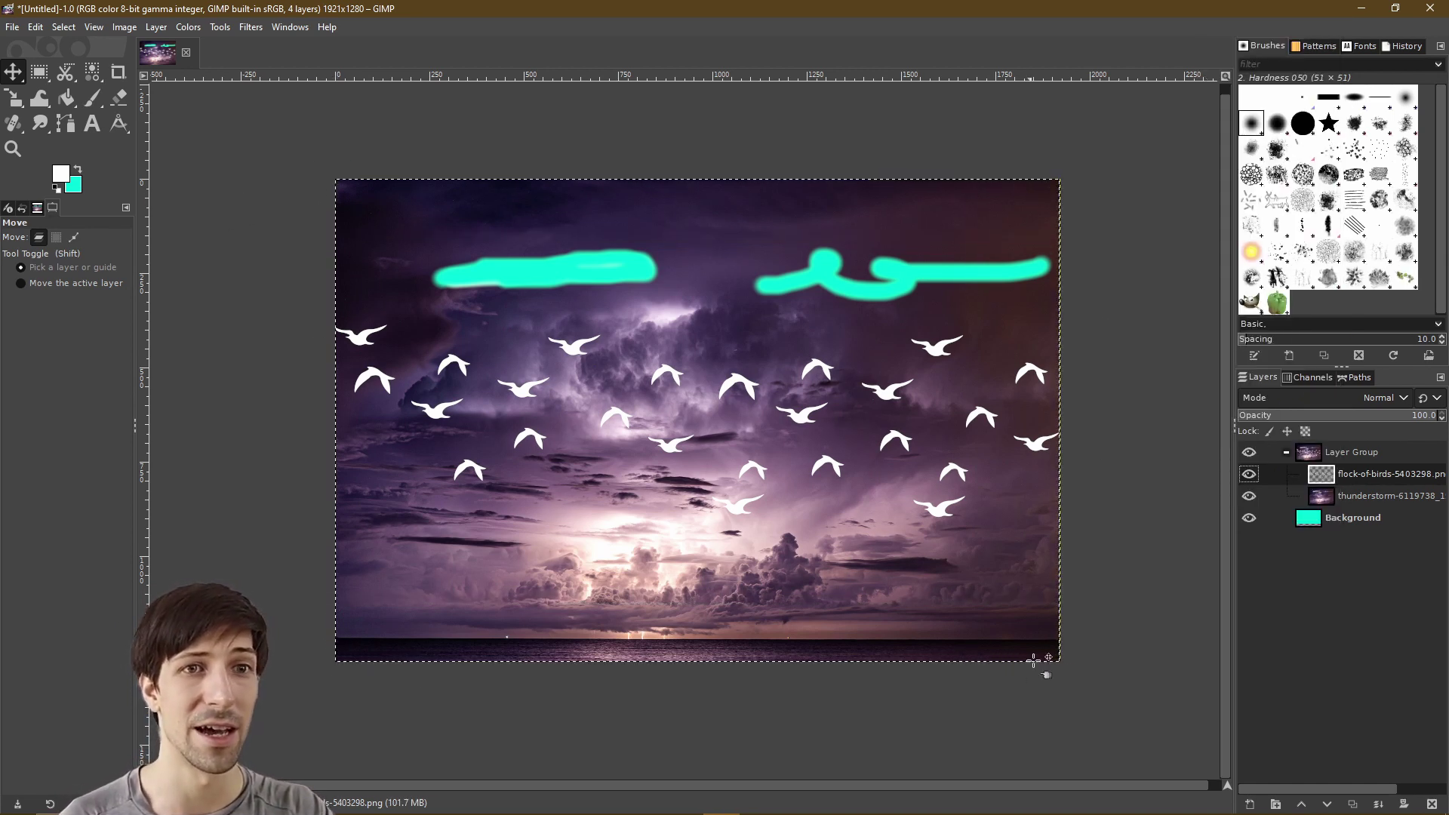
pyautogui.rightClick(1353, 475)
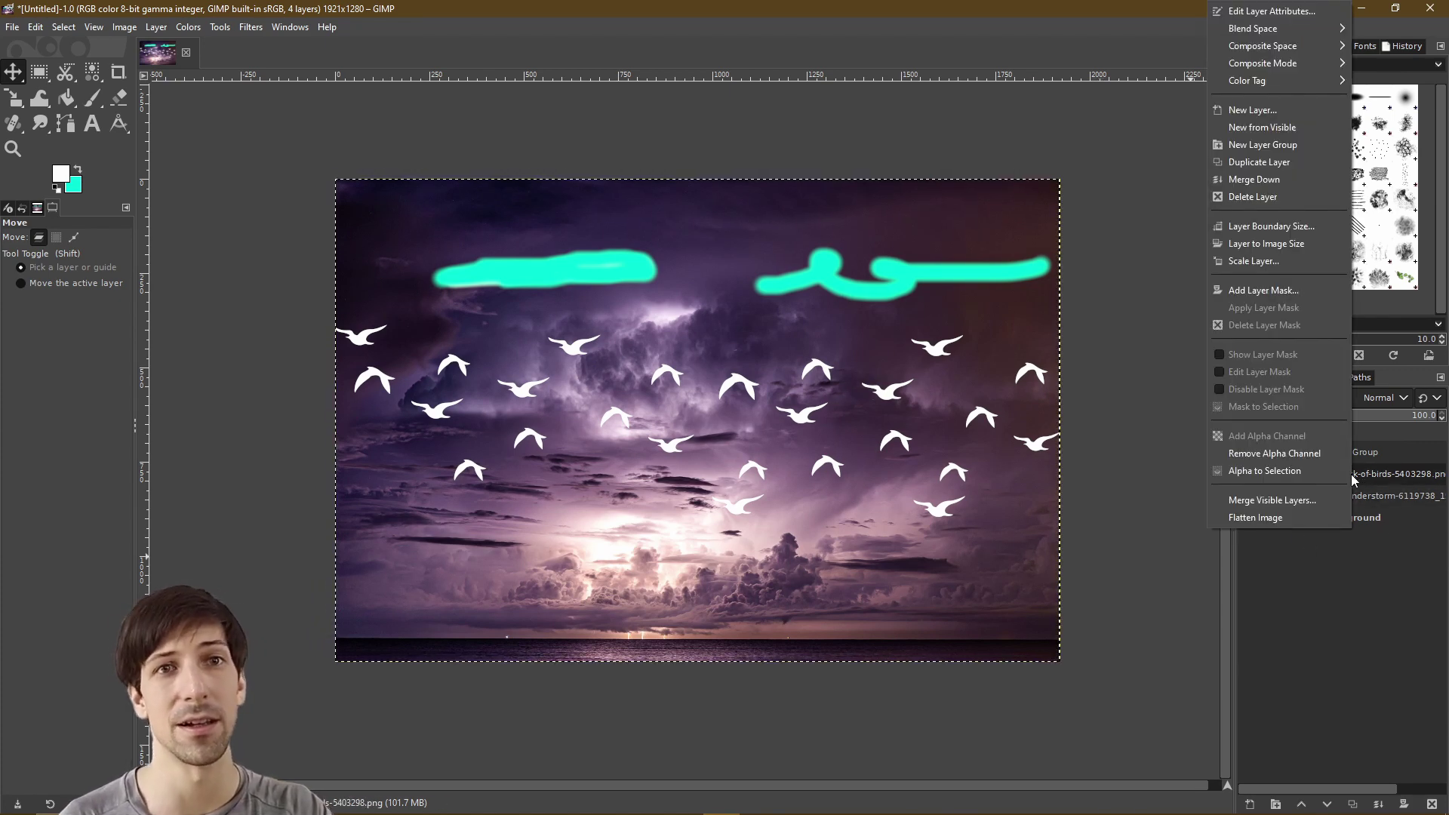
pyautogui.click(1286, 298)
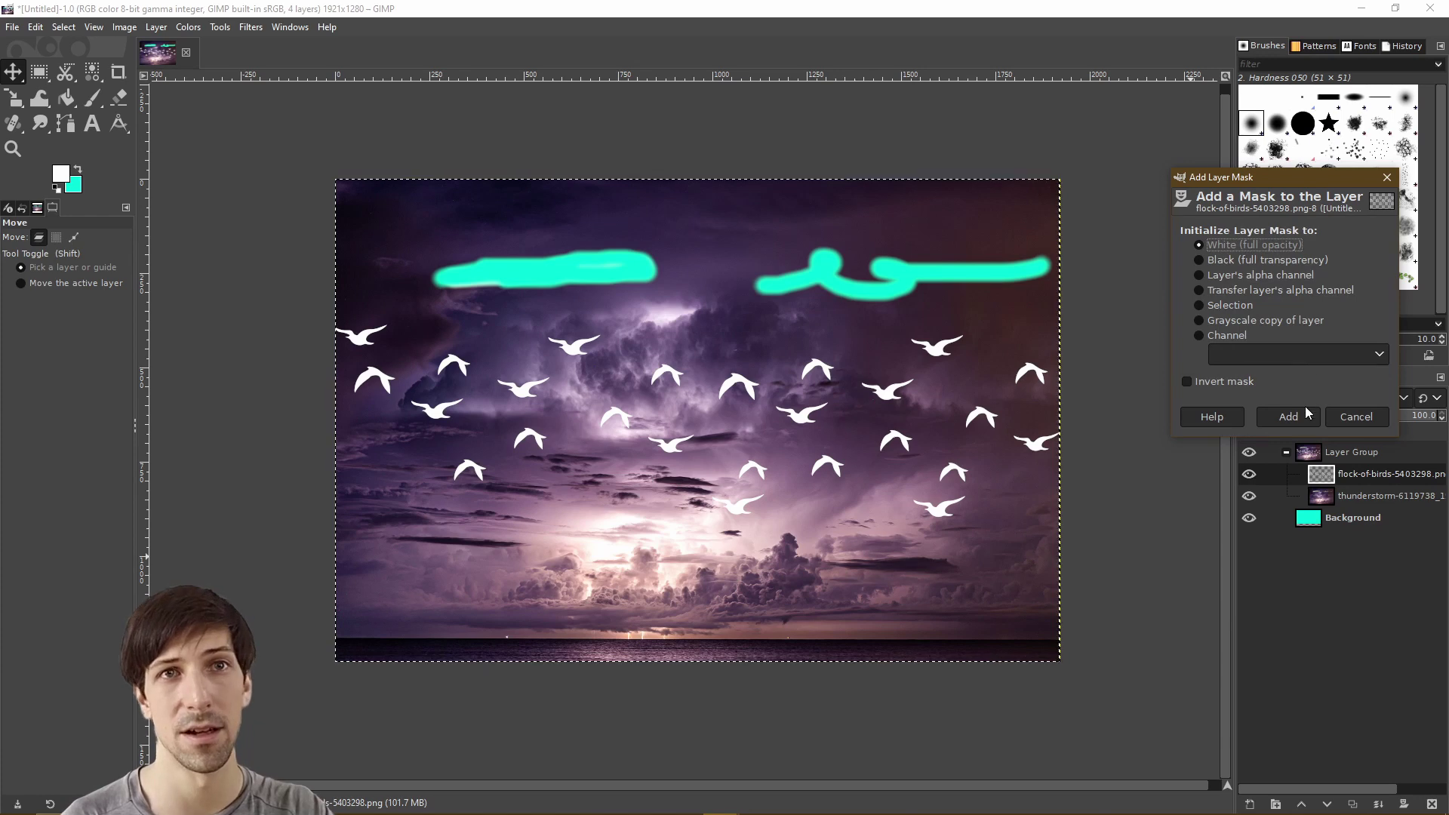
pyautogui.click(1308, 417)
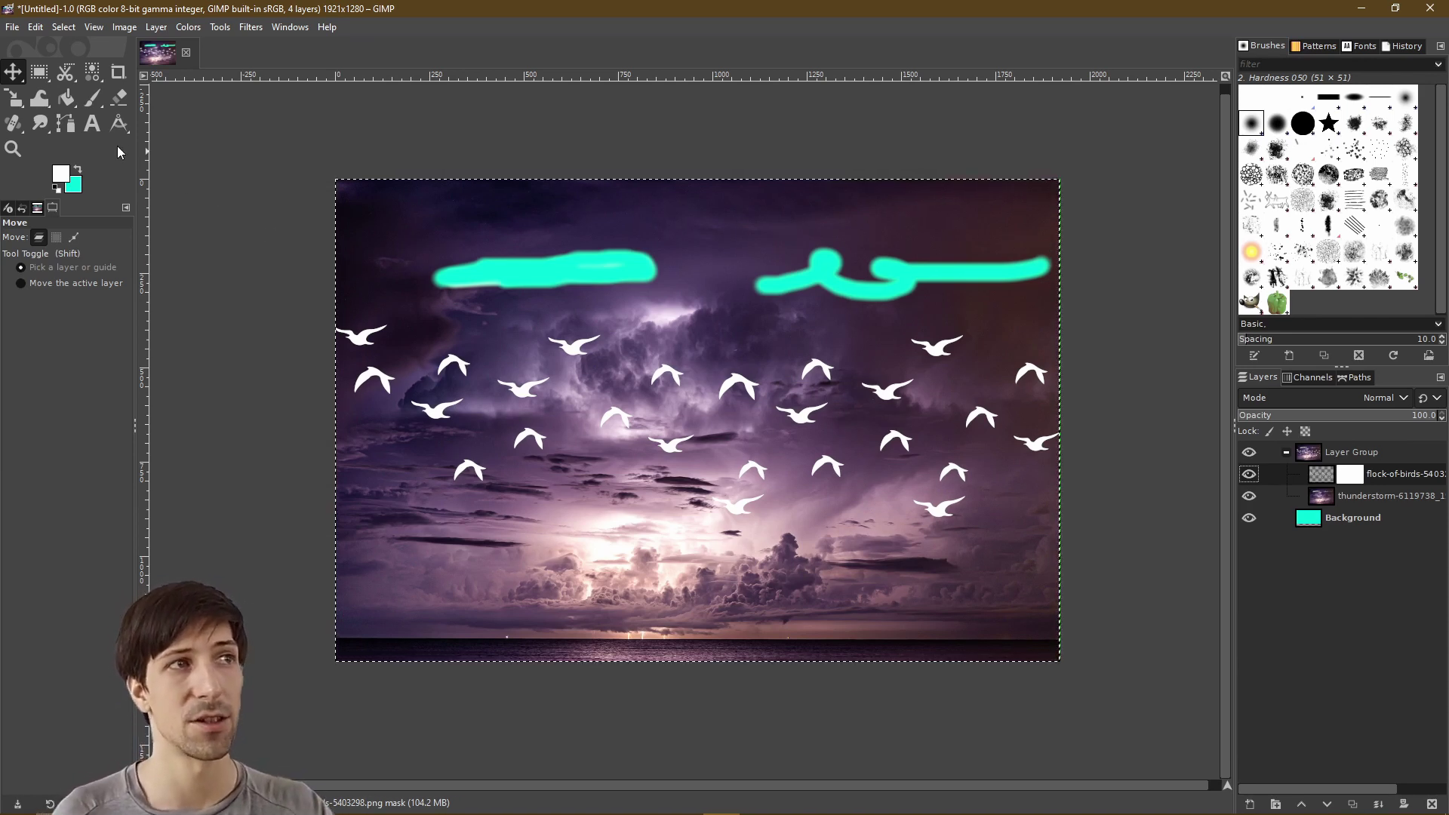
# Activate the Paintbrush tool and set the foreground color to mid gray with an LCh lightness of 50 (777777).
pyautogui.click(92, 99)
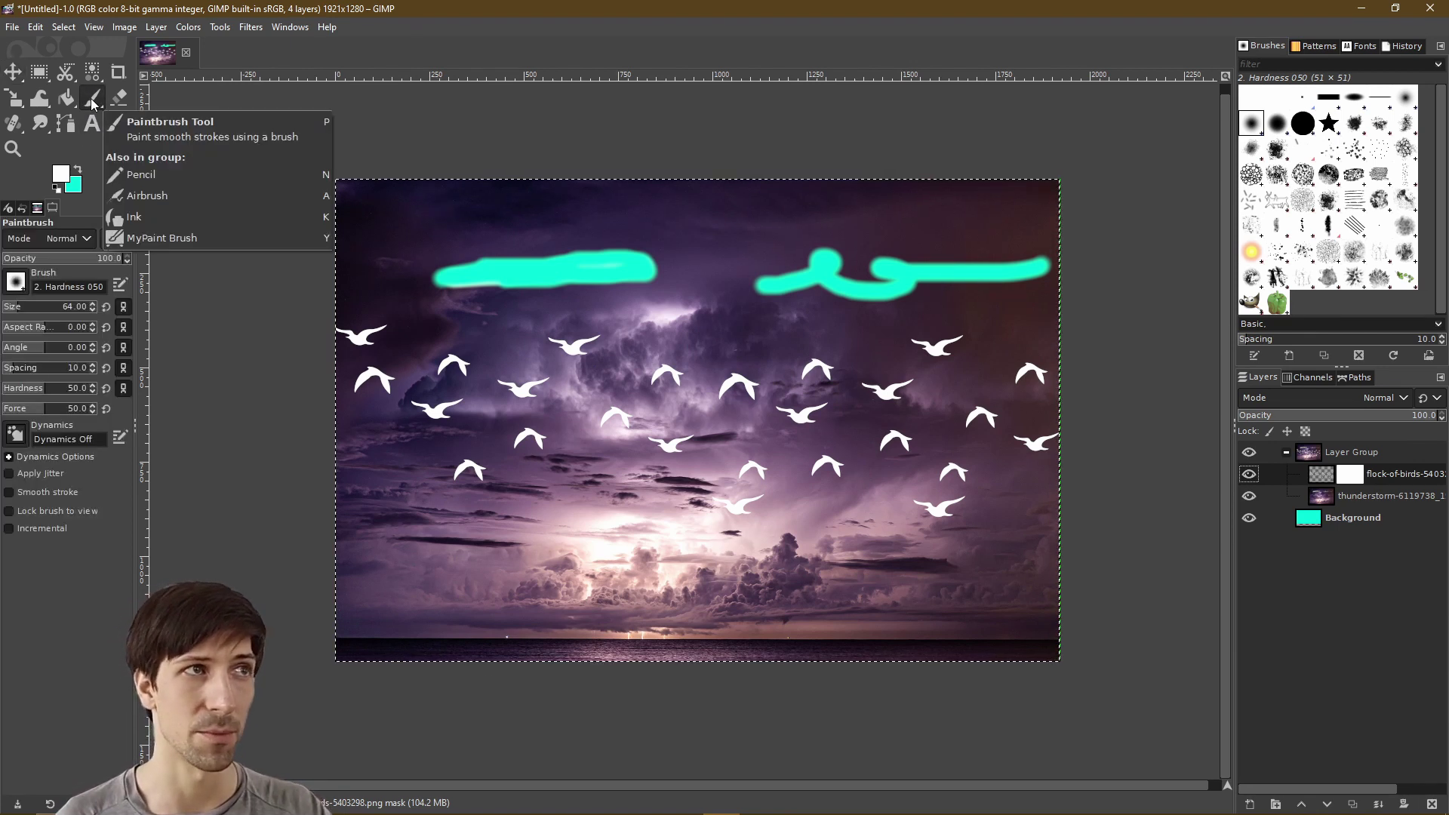
pyautogui.click(63, 176)
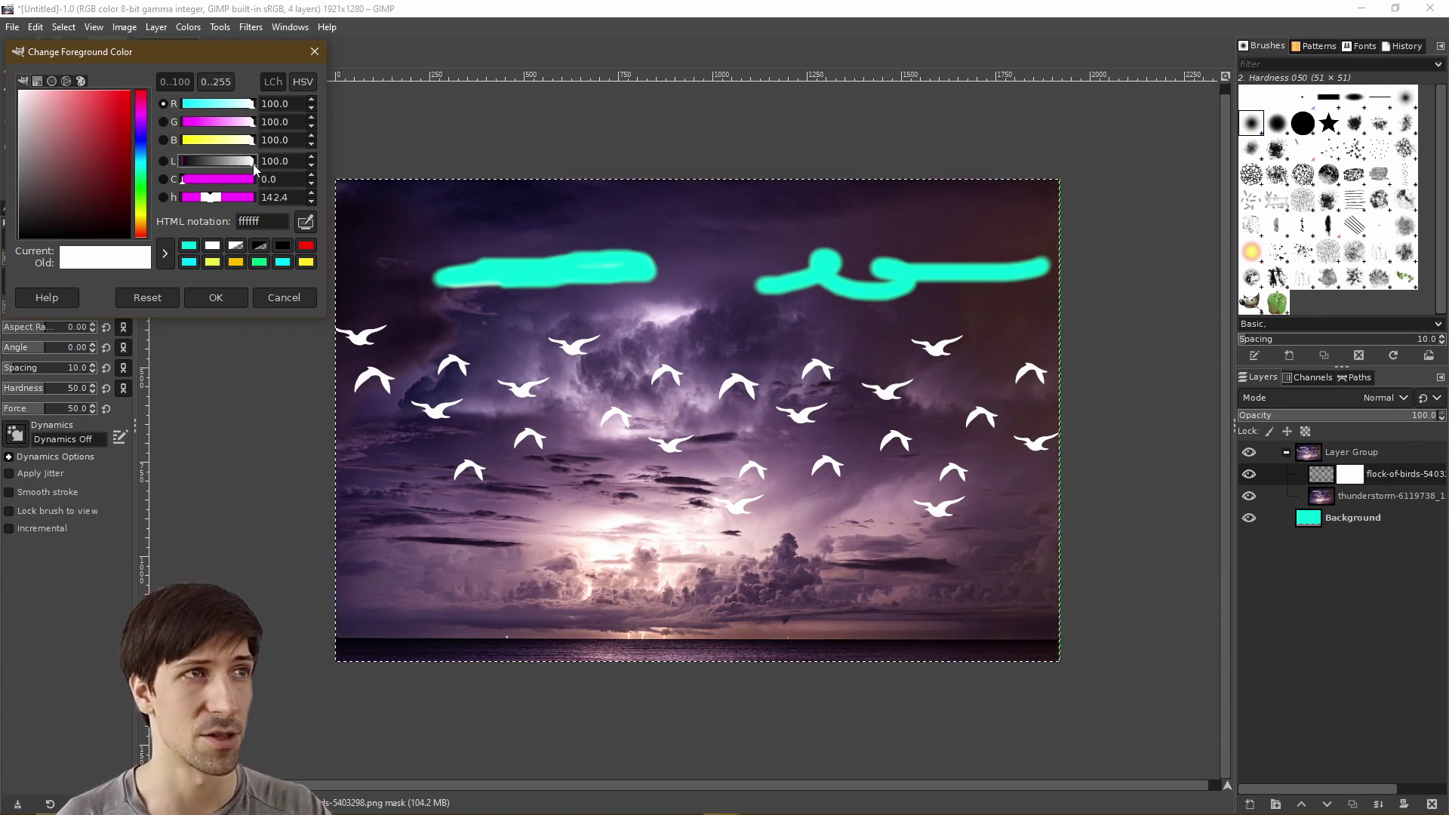
pyautogui.moveTo(255, 167); pyautogui.dragTo(220, 171)
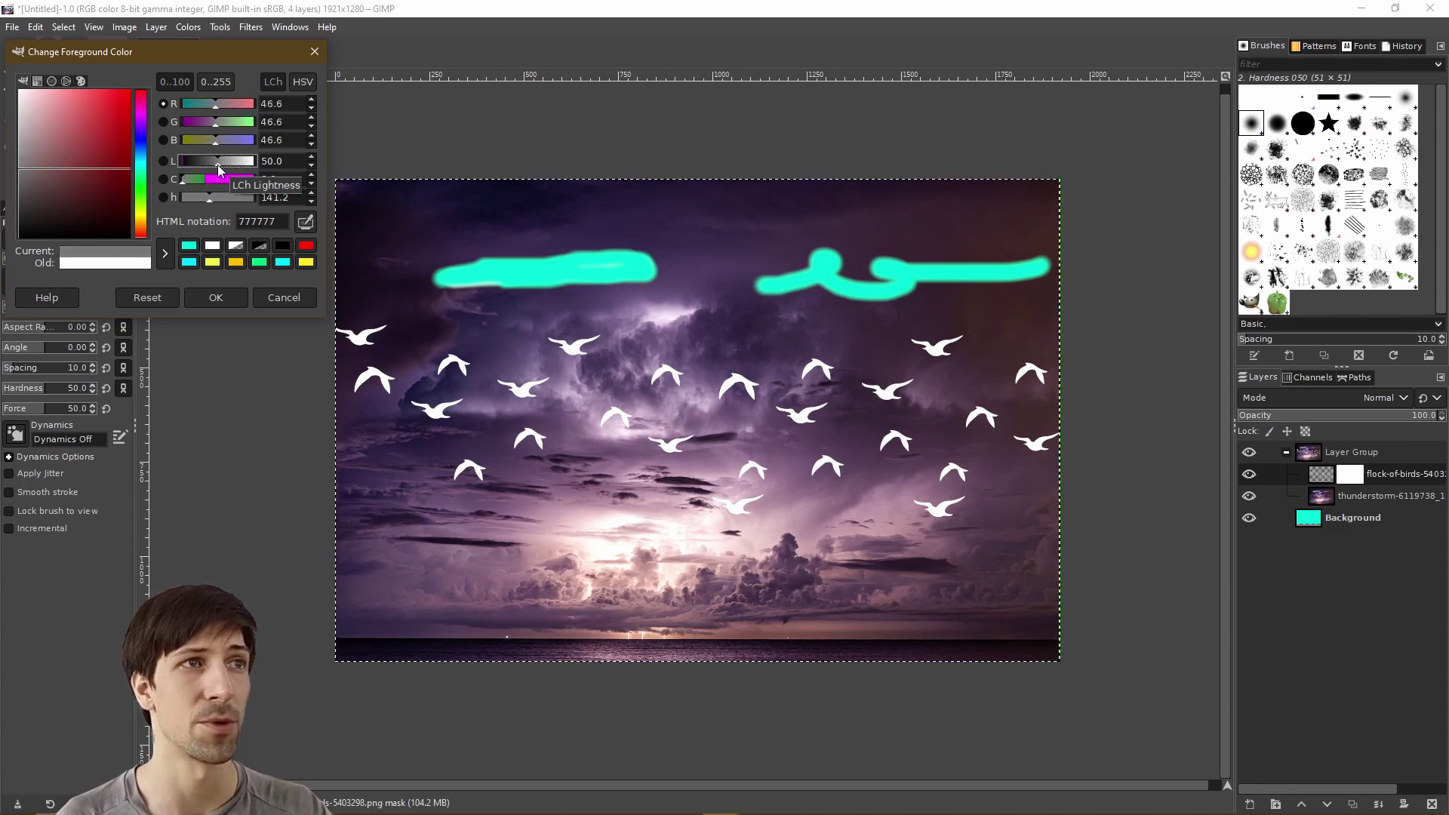
pyautogui.click(214, 299)
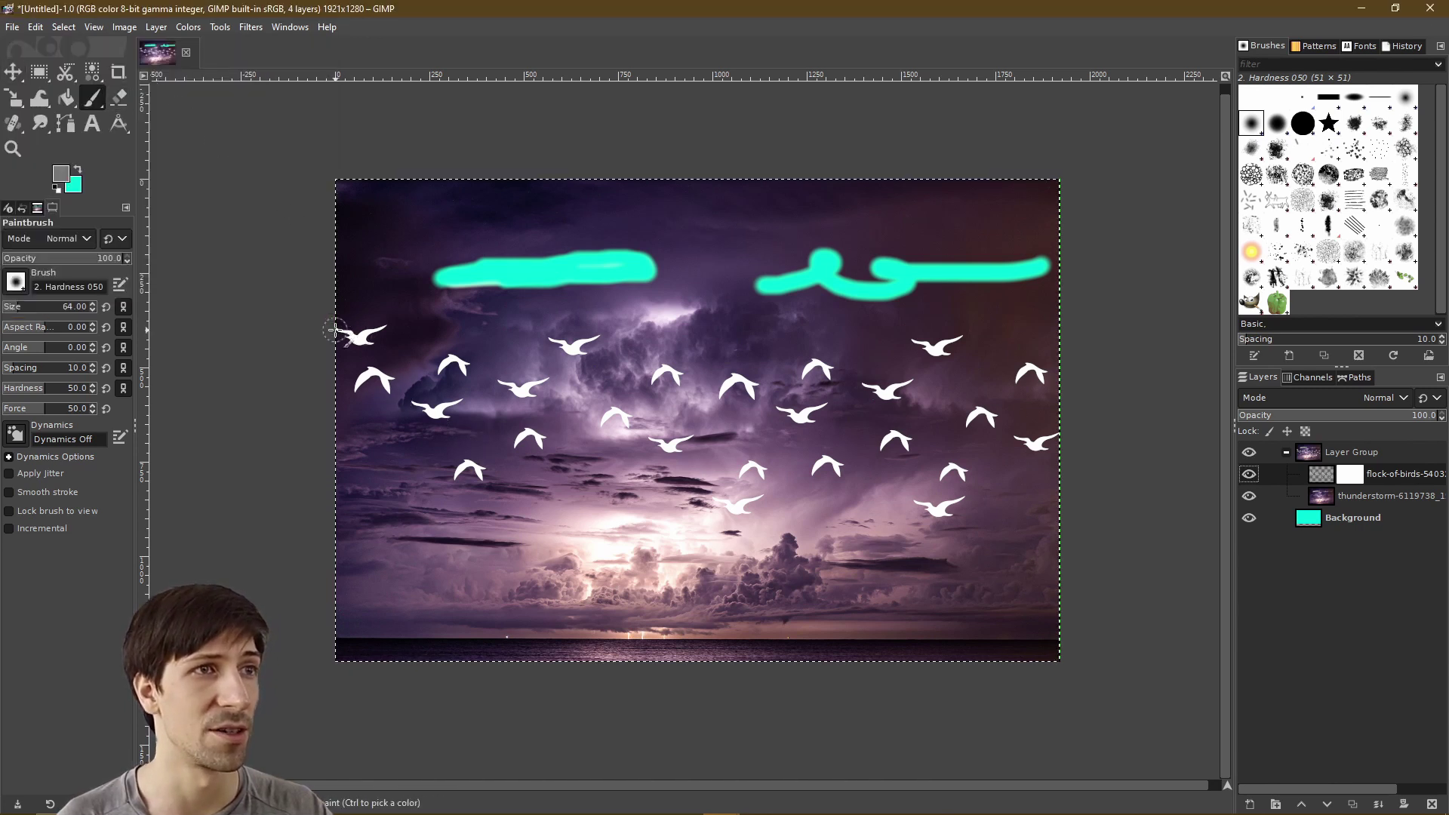
# Make the flock-of-birds layer's mask active and paint gray strokes on it over most birds in the left half of the image.
pyautogui.click(1342, 481)
pyautogui.click(1330, 478)
pyautogui.click(1342, 480)
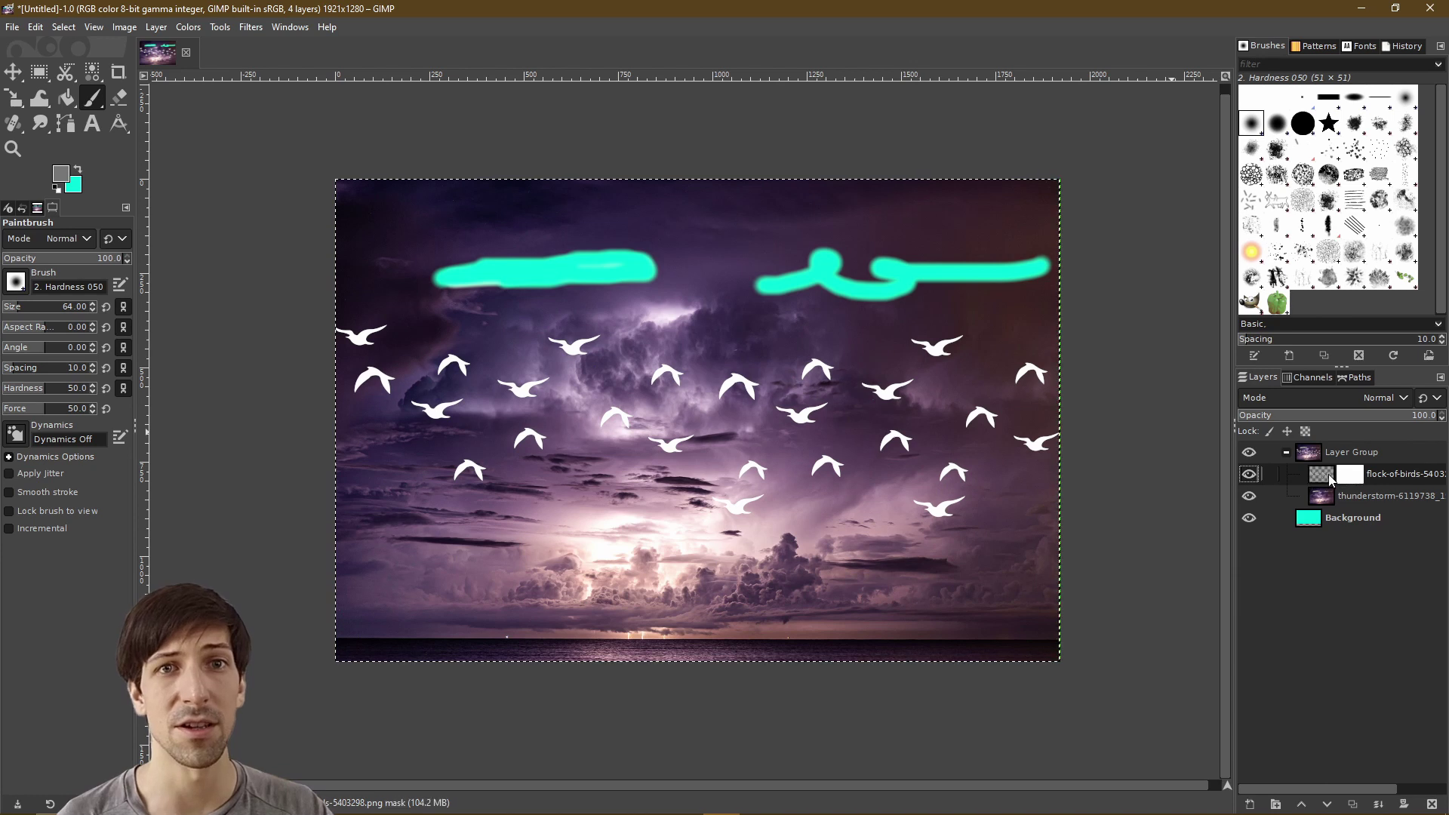
pyautogui.click(1335, 479)
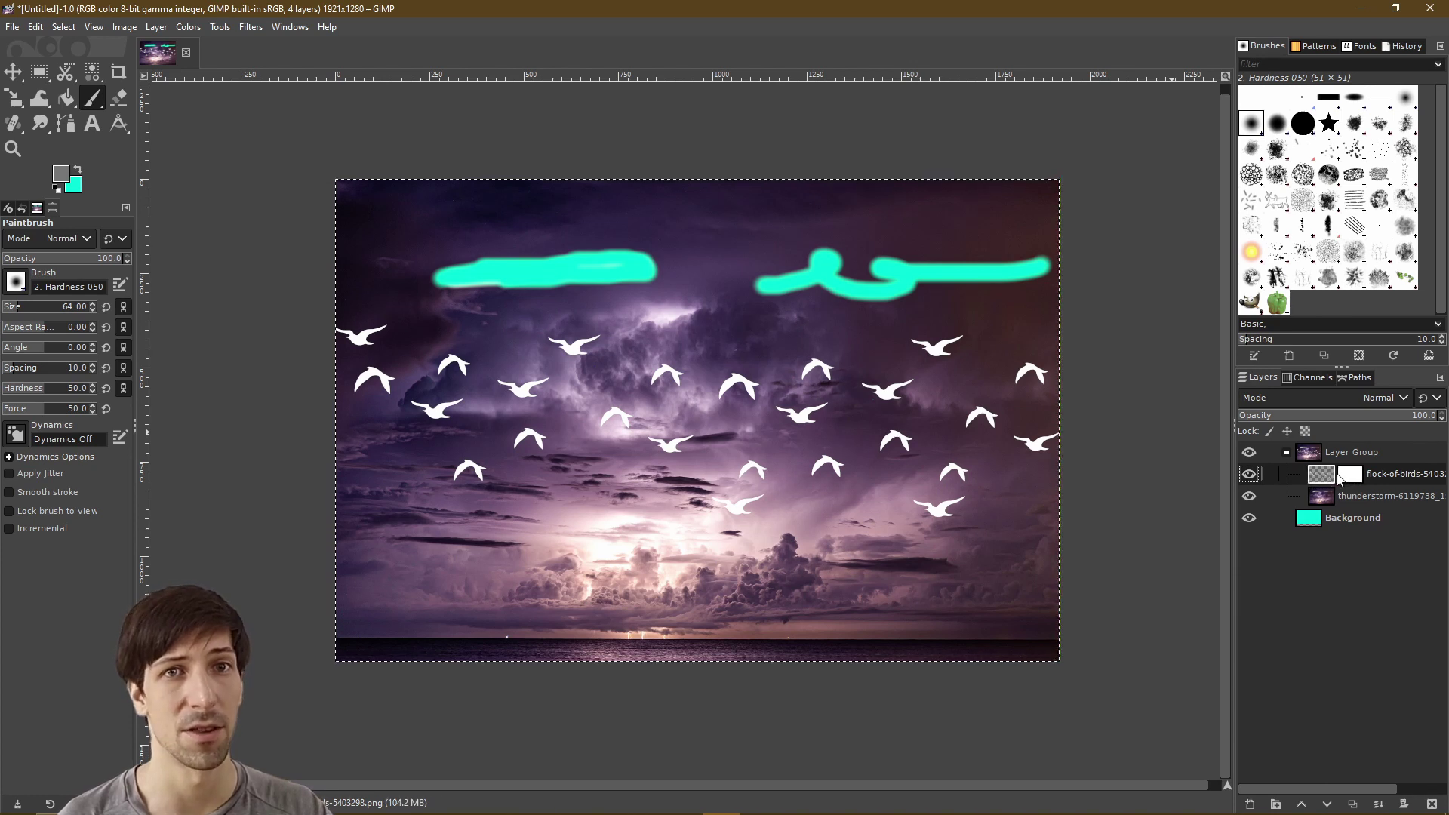
pyautogui.click(1350, 483)
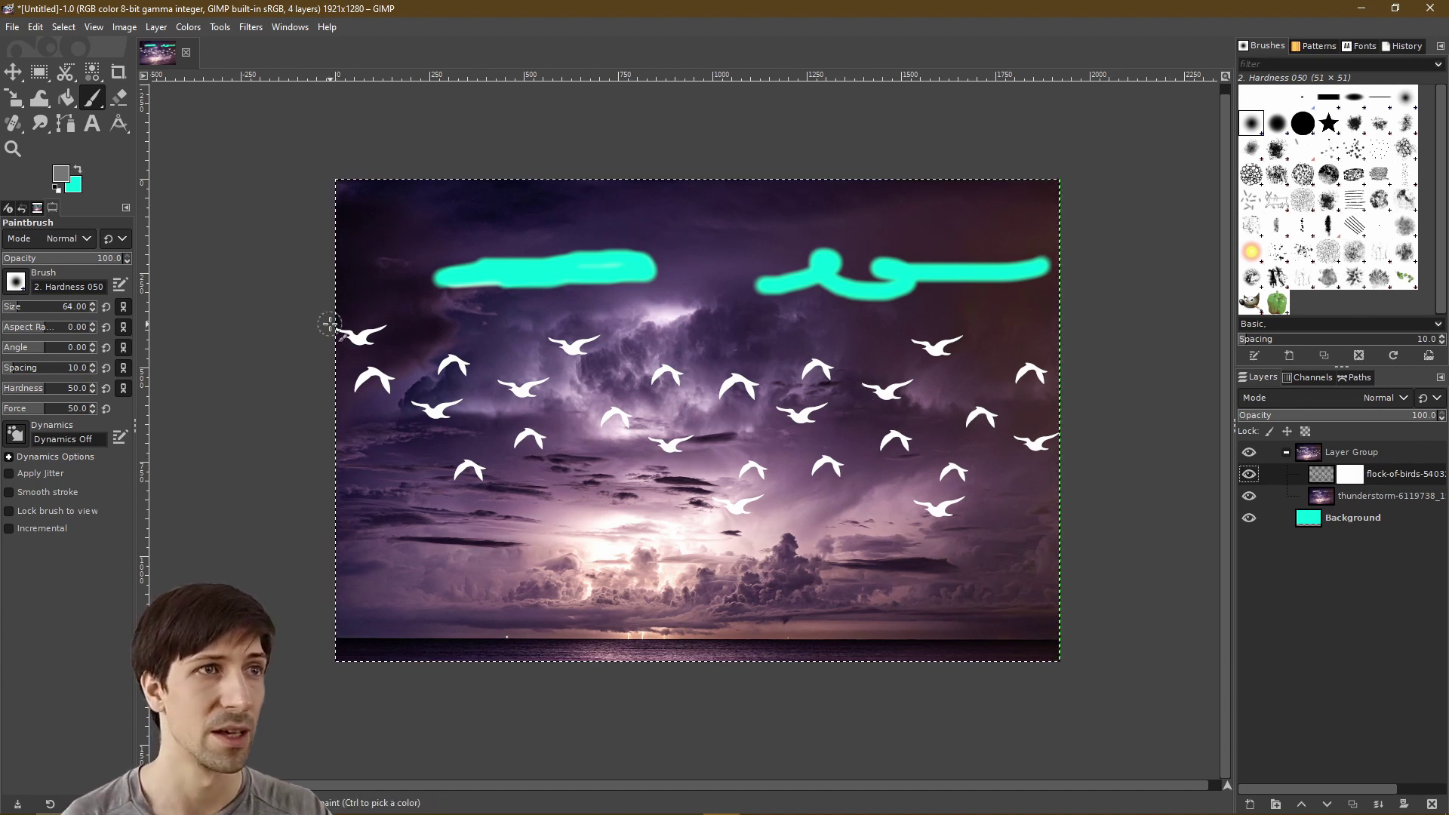
pyautogui.moveTo(354, 324)
pyautogui.mouseDown()
pyautogui.moveTo(390, 324)
pyautogui.moveTo(366, 345)
pyautogui.moveTo(360, 387)
pyautogui.moveTo(461, 367)
pyautogui.moveTo(438, 347)
pyautogui.moveTo(468, 394)
pyautogui.moveTo(510, 394)
pyautogui.moveTo(537, 371)
pyautogui.moveTo(500, 389)
pyautogui.moveTo(541, 393)
pyautogui.moveTo(504, 386)
pyautogui.mouseUp()
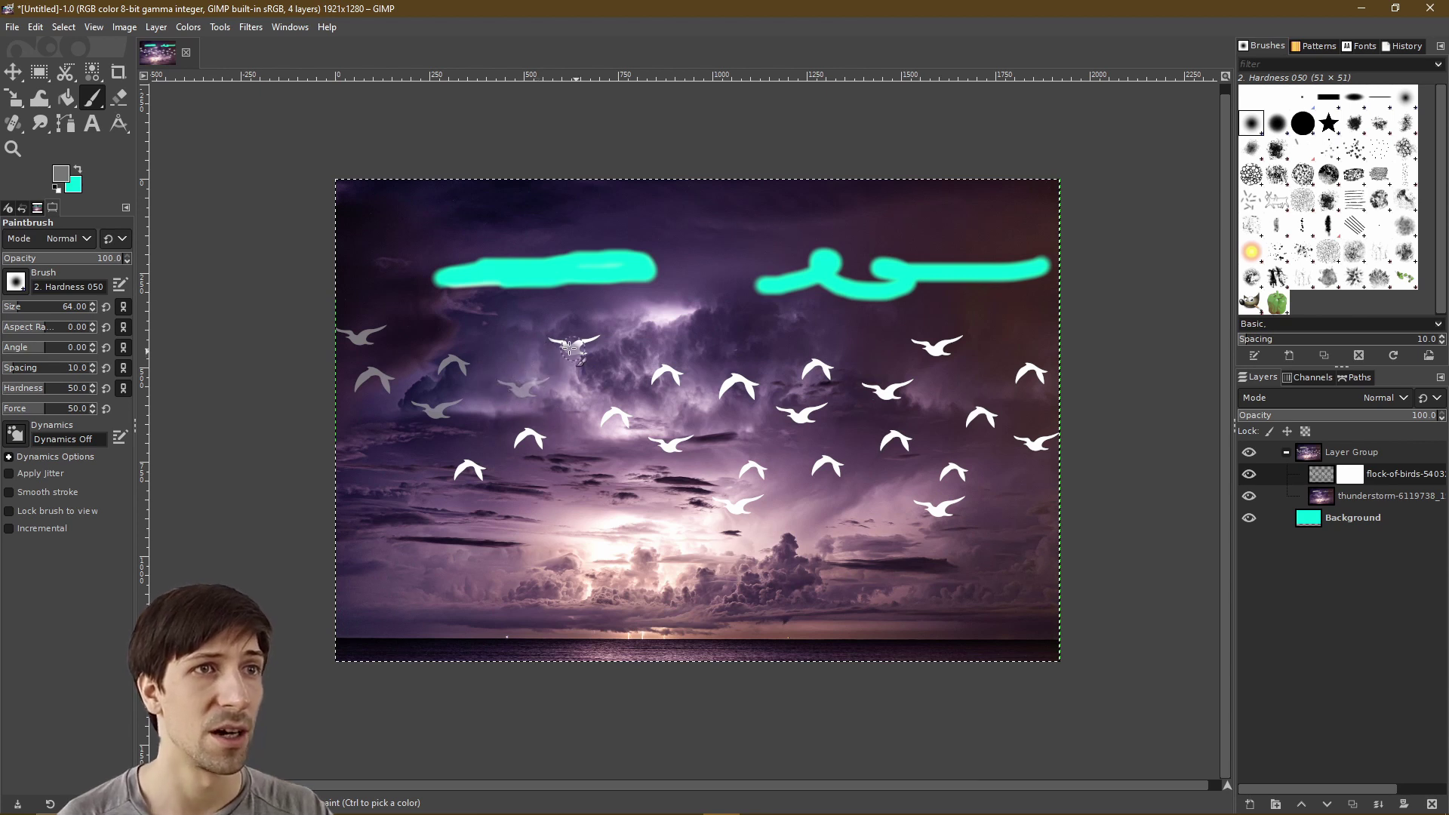
pyautogui.moveTo(570, 348)
pyautogui.mouseDown()
pyautogui.moveTo(599, 367)
pyautogui.moveTo(573, 354)
pyautogui.moveTo(609, 342)
pyautogui.moveTo(618, 368)
pyautogui.moveTo(599, 424)
pyautogui.moveTo(619, 412)
pyautogui.moveTo(651, 455)
pyautogui.moveTo(610, 411)
pyautogui.moveTo(593, 424)
pyautogui.moveTo(635, 403)
pyautogui.moveTo(643, 419)
pyautogui.moveTo(680, 368)
pyautogui.mouseUp()
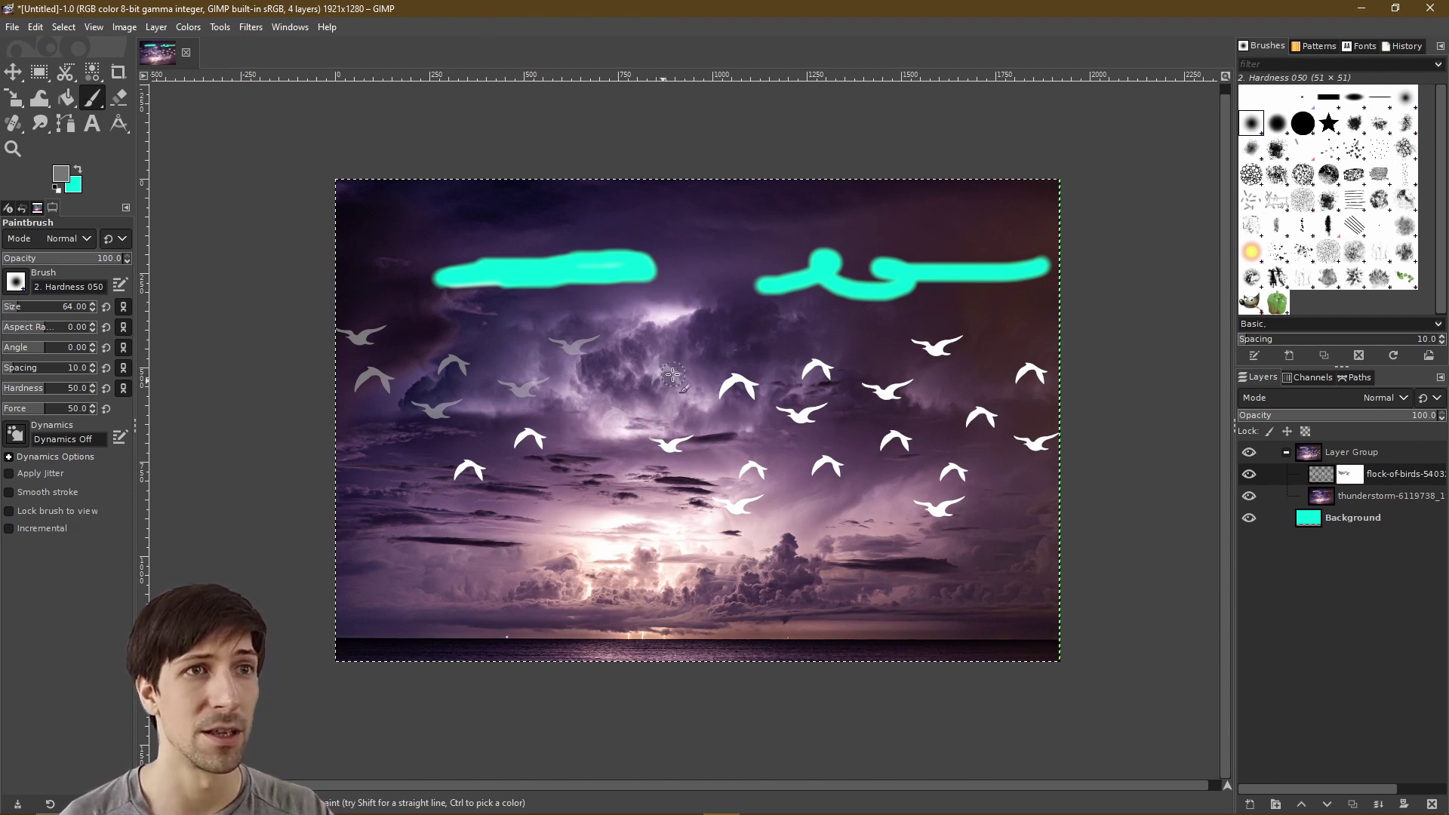
pyautogui.moveTo(638, 441); pyautogui.dragTo(693, 439)
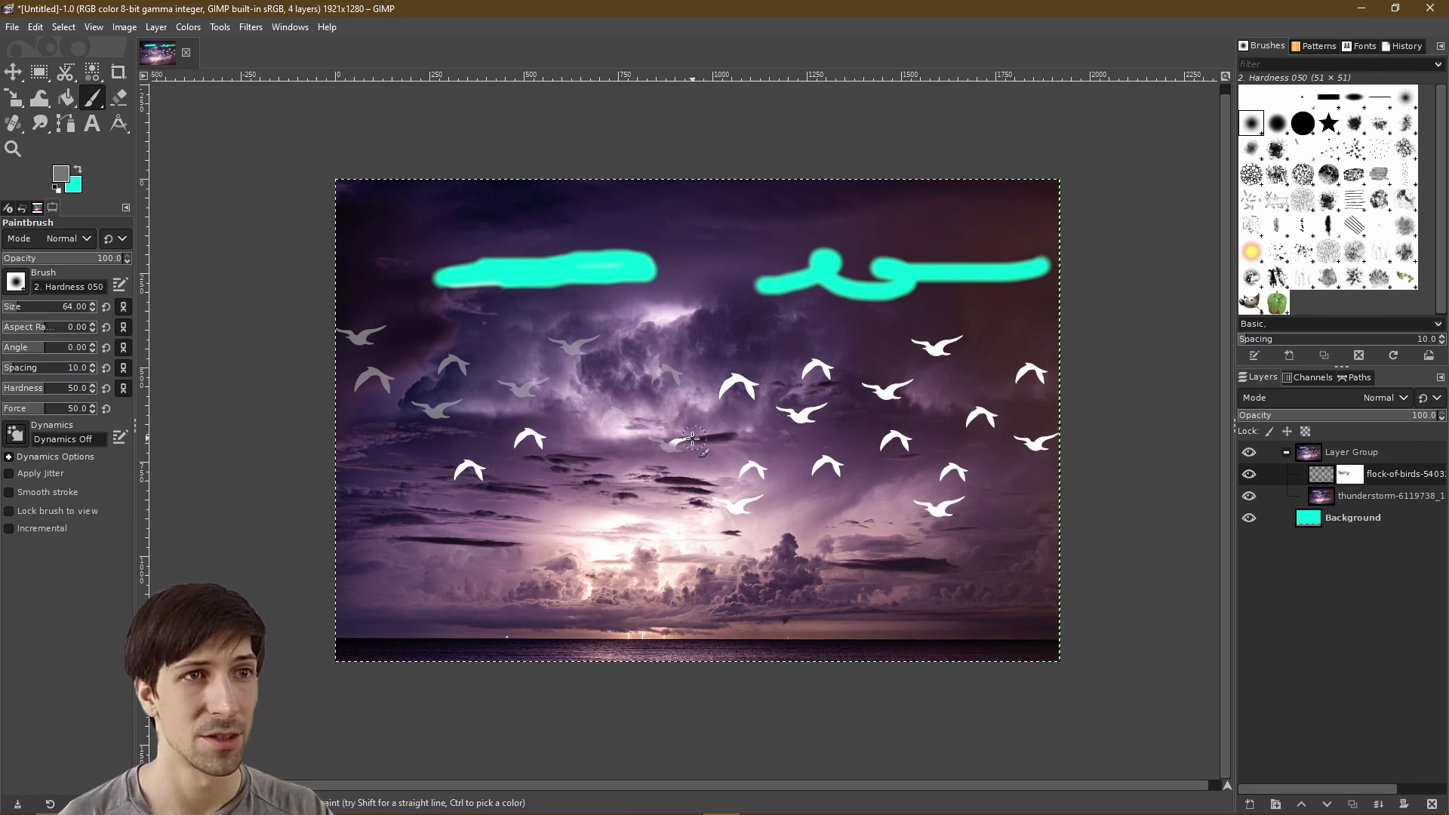
pyautogui.moveTo(540, 432)
pyautogui.mouseDown()
pyautogui.moveTo(555, 453)
pyautogui.moveTo(508, 458)
pyautogui.mouseUp()
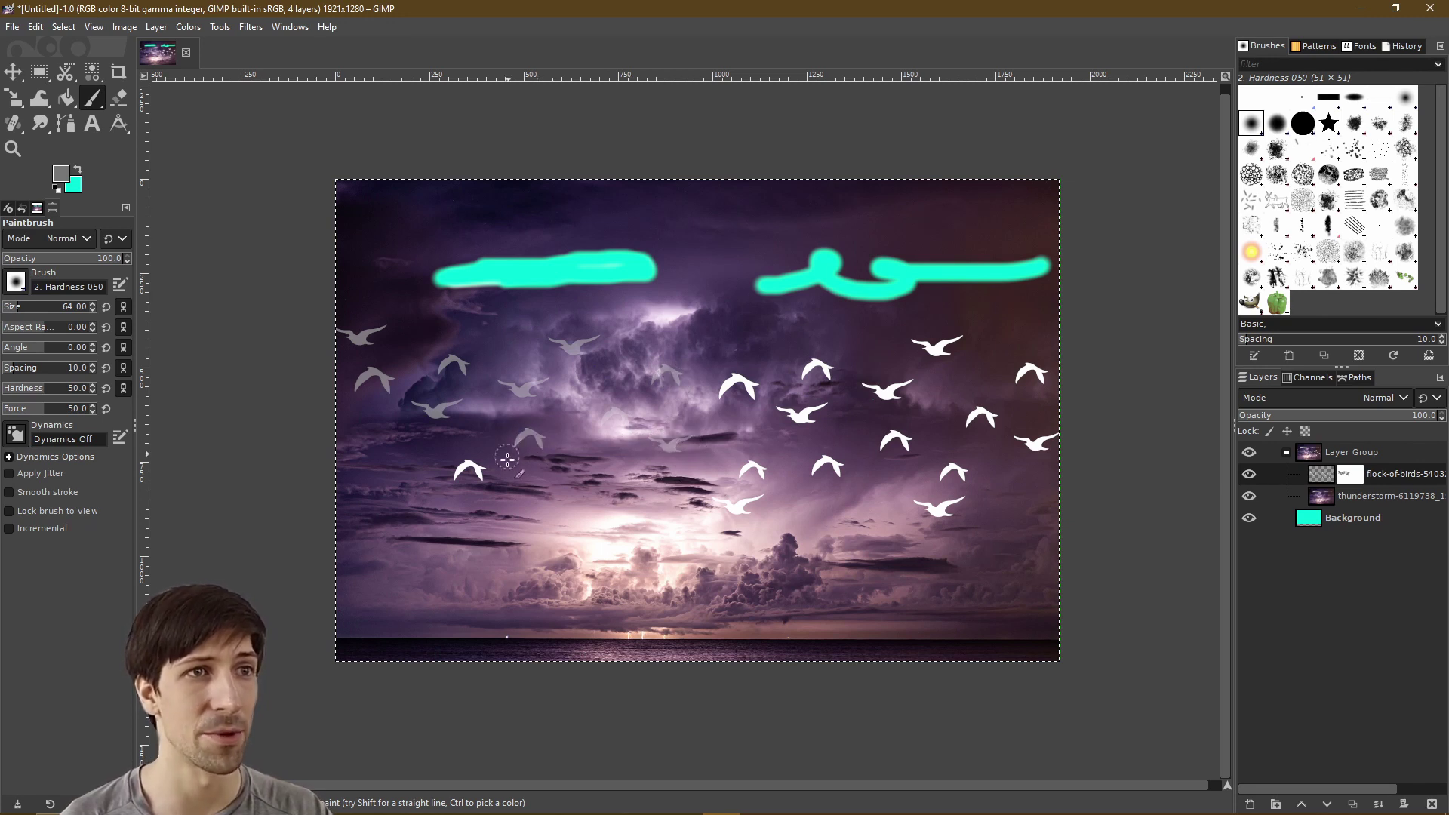
# Disable the flock-of-birds layer's mask and enable it again.
pyautogui.rightClick(1383, 484)
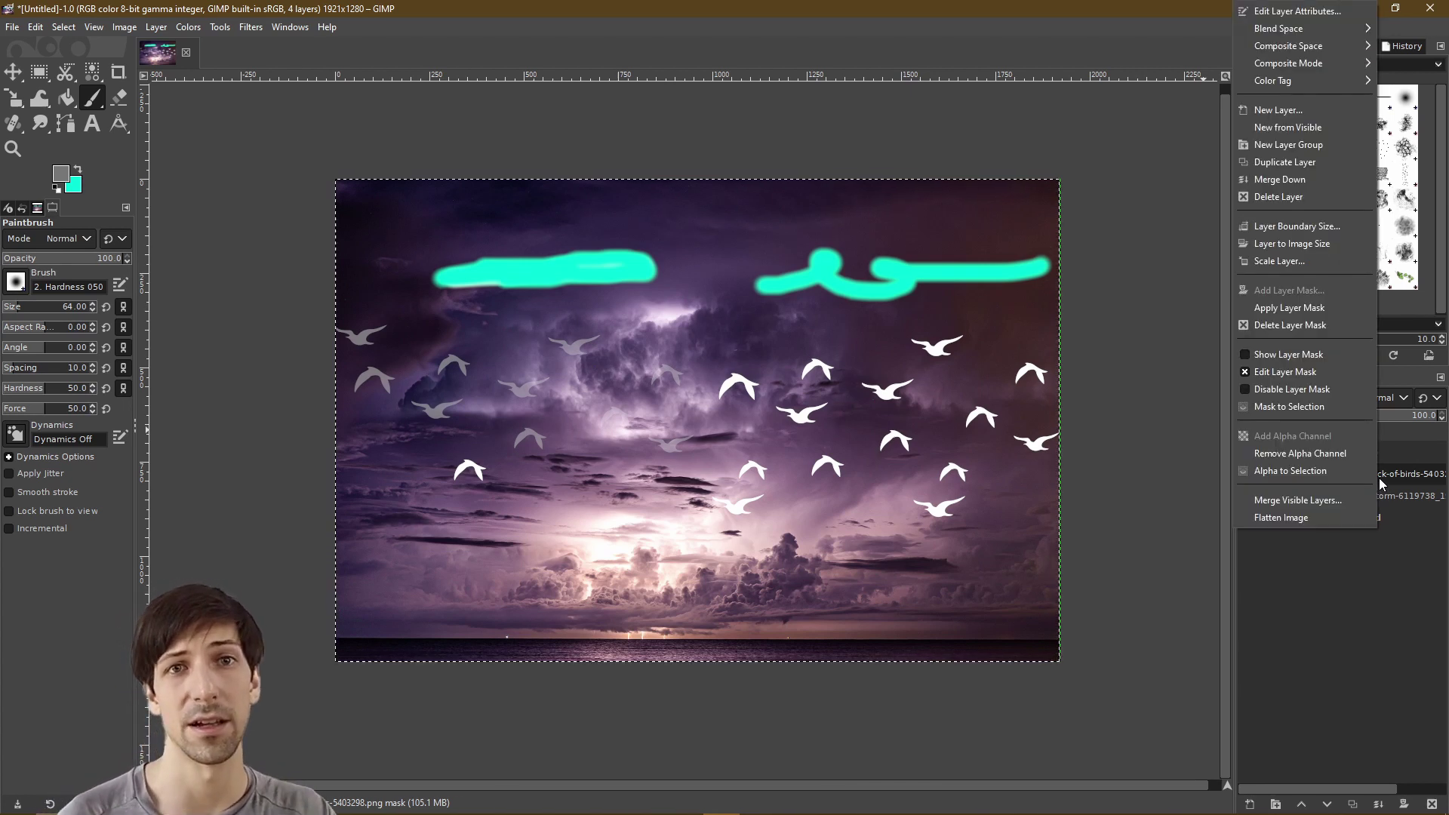
pyautogui.click(1327, 392)
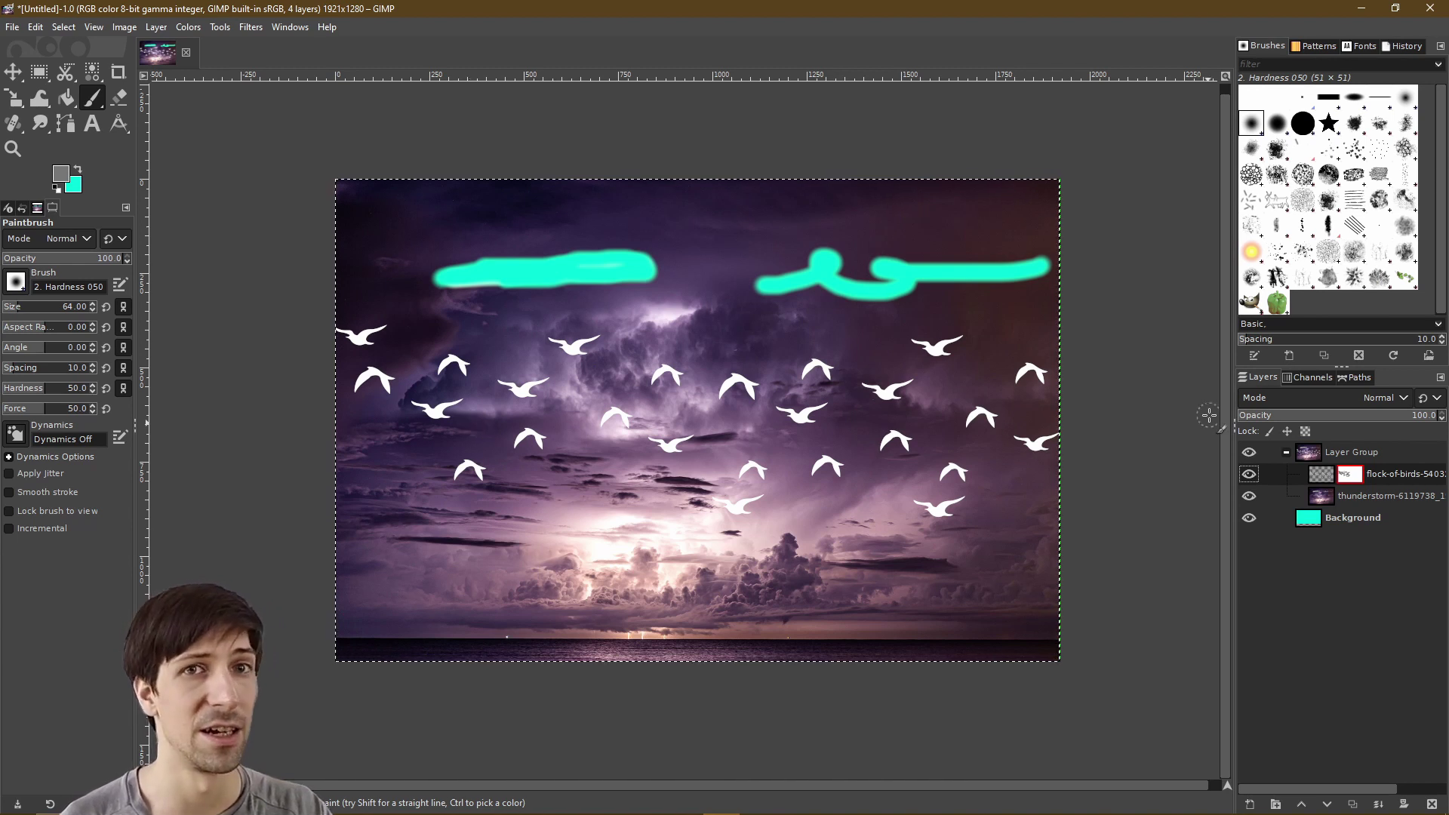
pyautogui.rightClick(1371, 484)
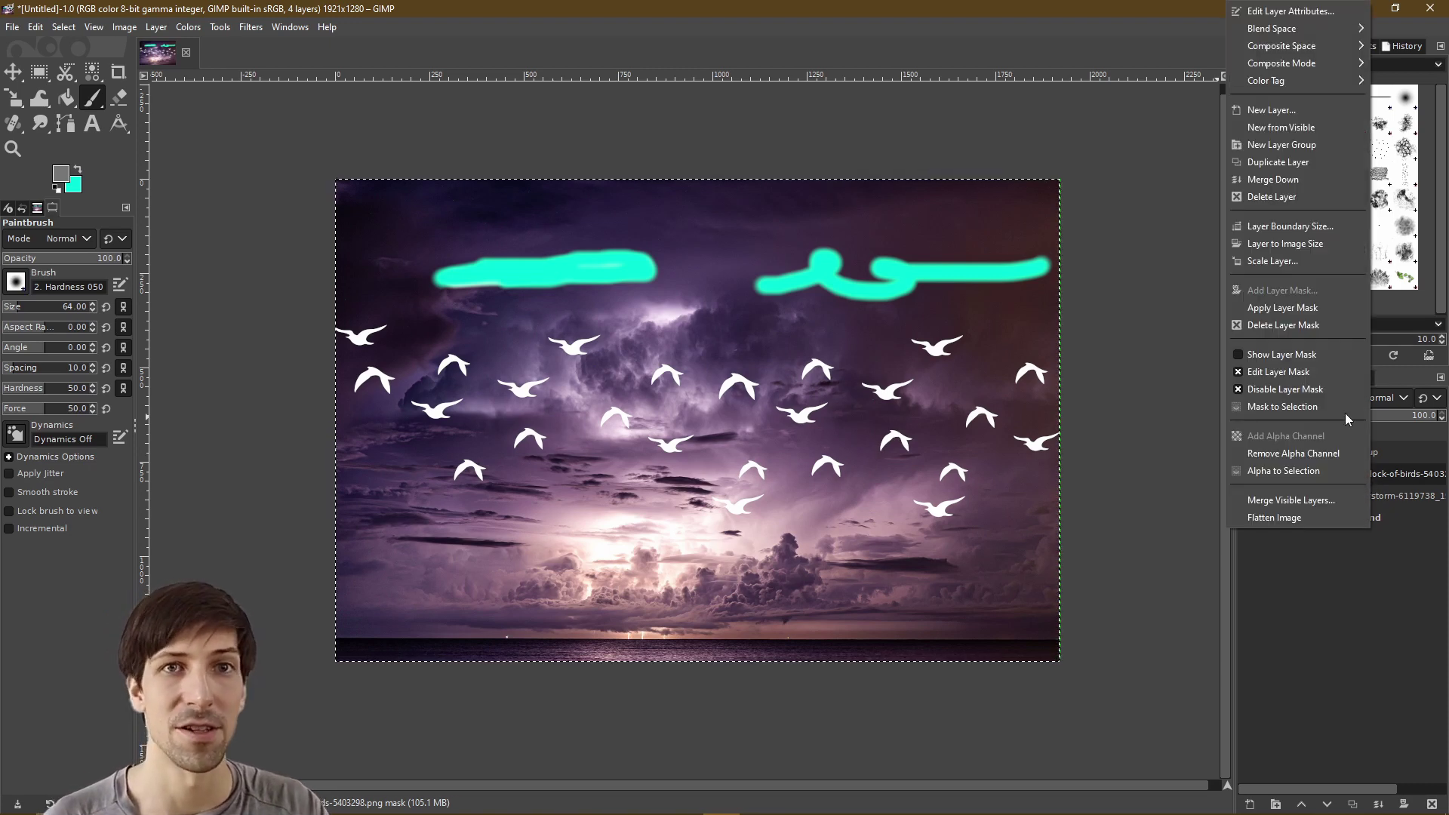
pyautogui.click(1334, 394)
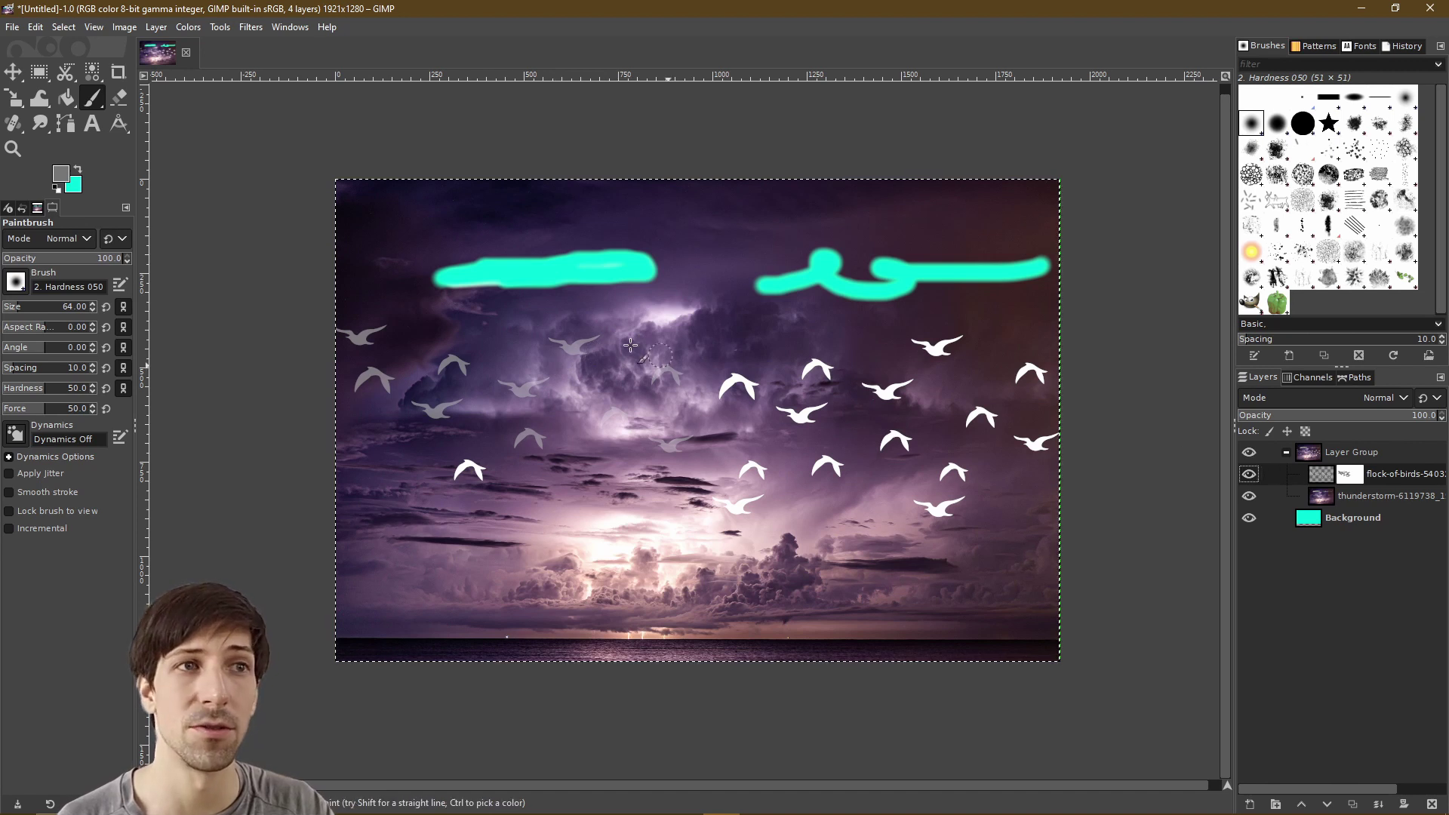
pyautogui.rightClick(1361, 478)
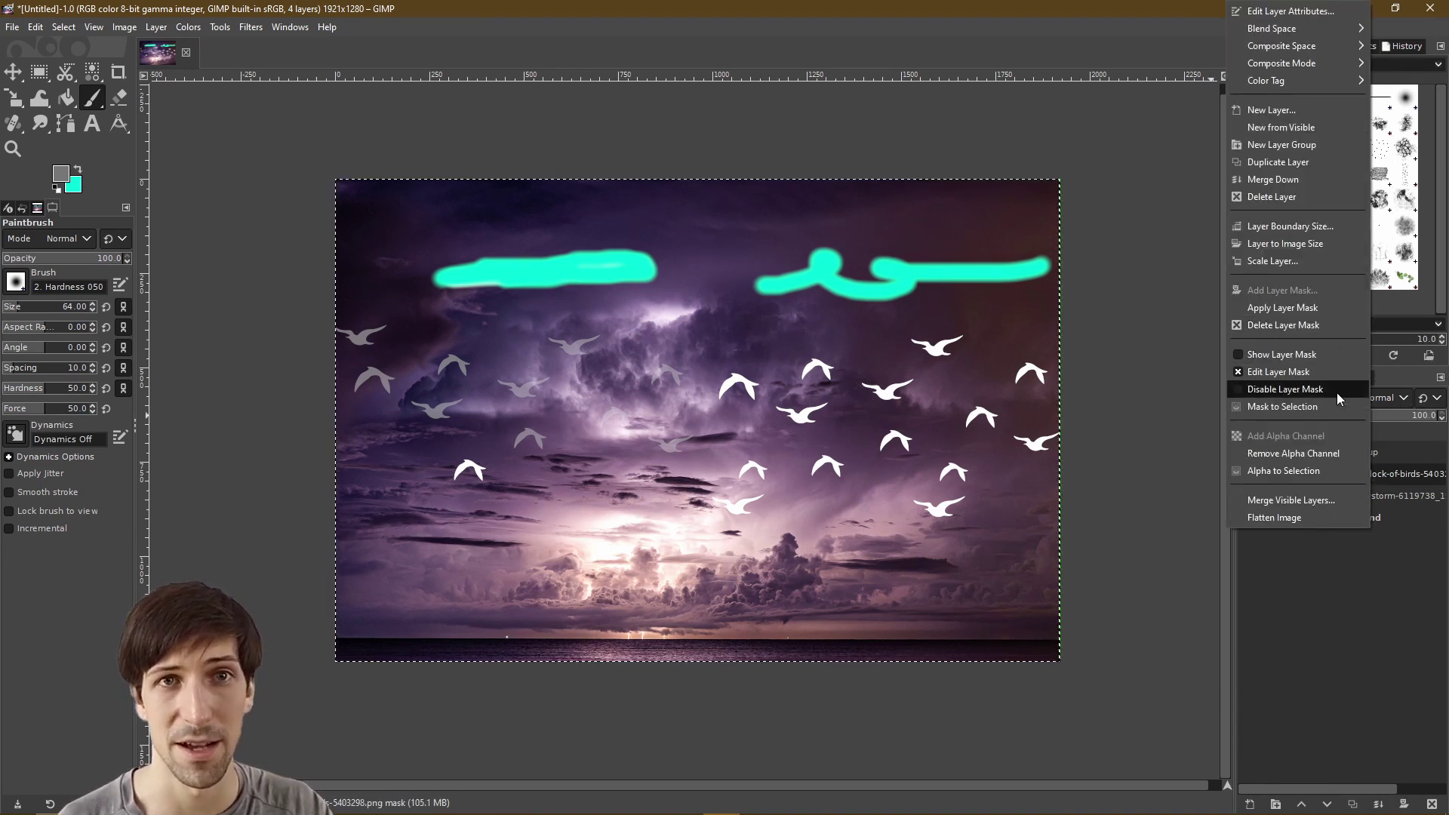
pyautogui.press('Escape')
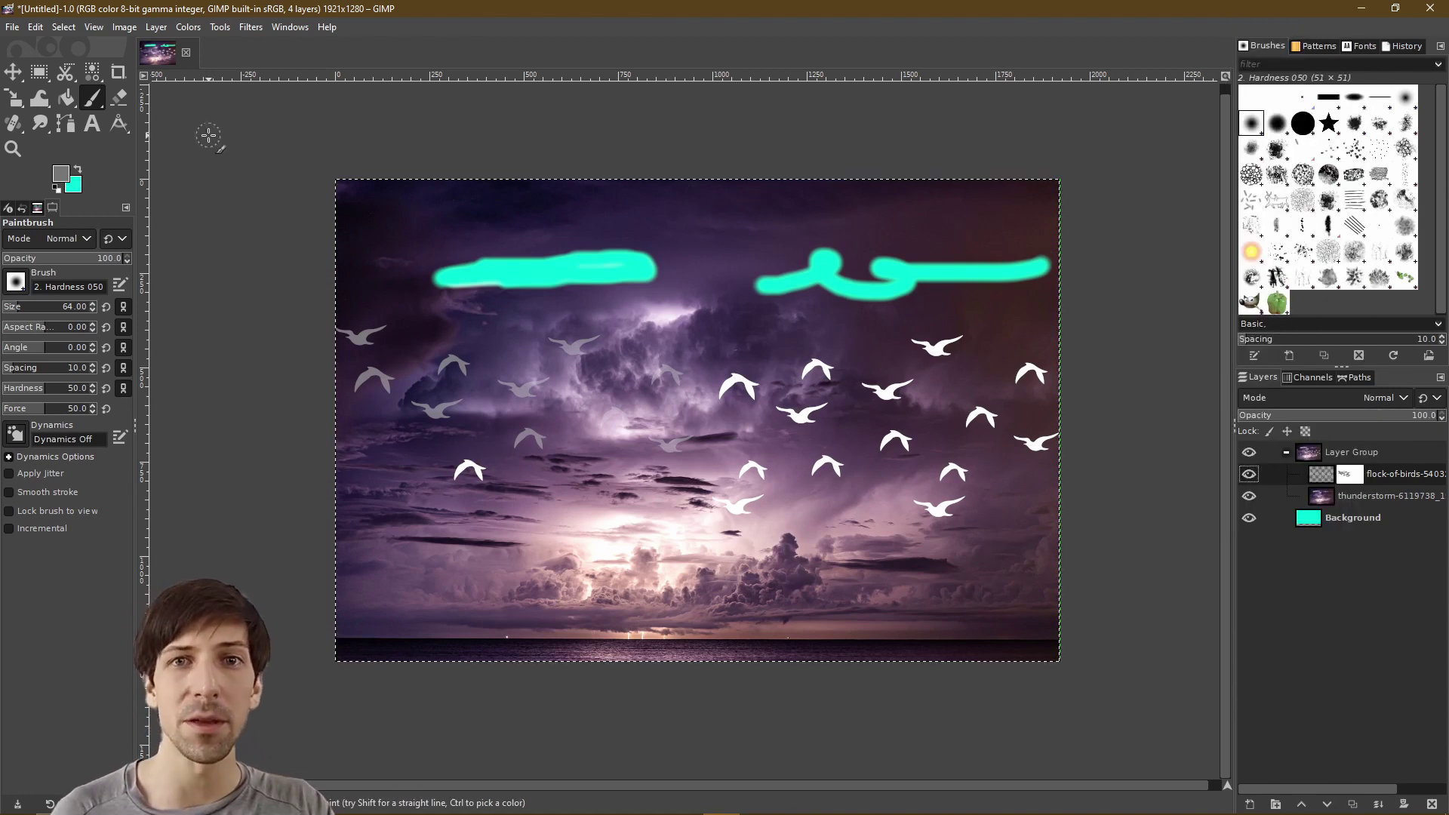
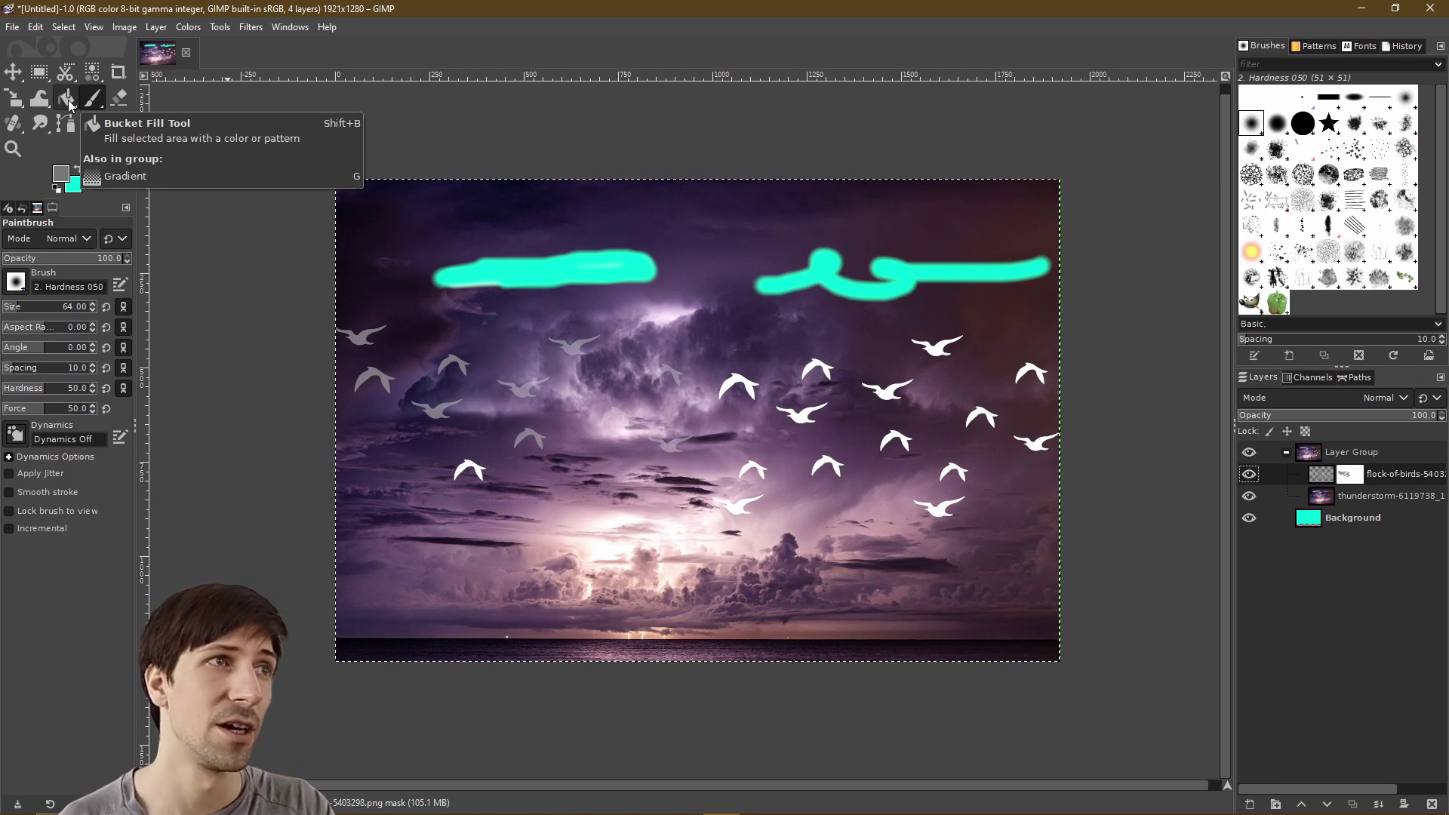
# Activate the Gradient tool and choose the FG to BG (RGB) gradient.
pyautogui.rightClick(68, 103)
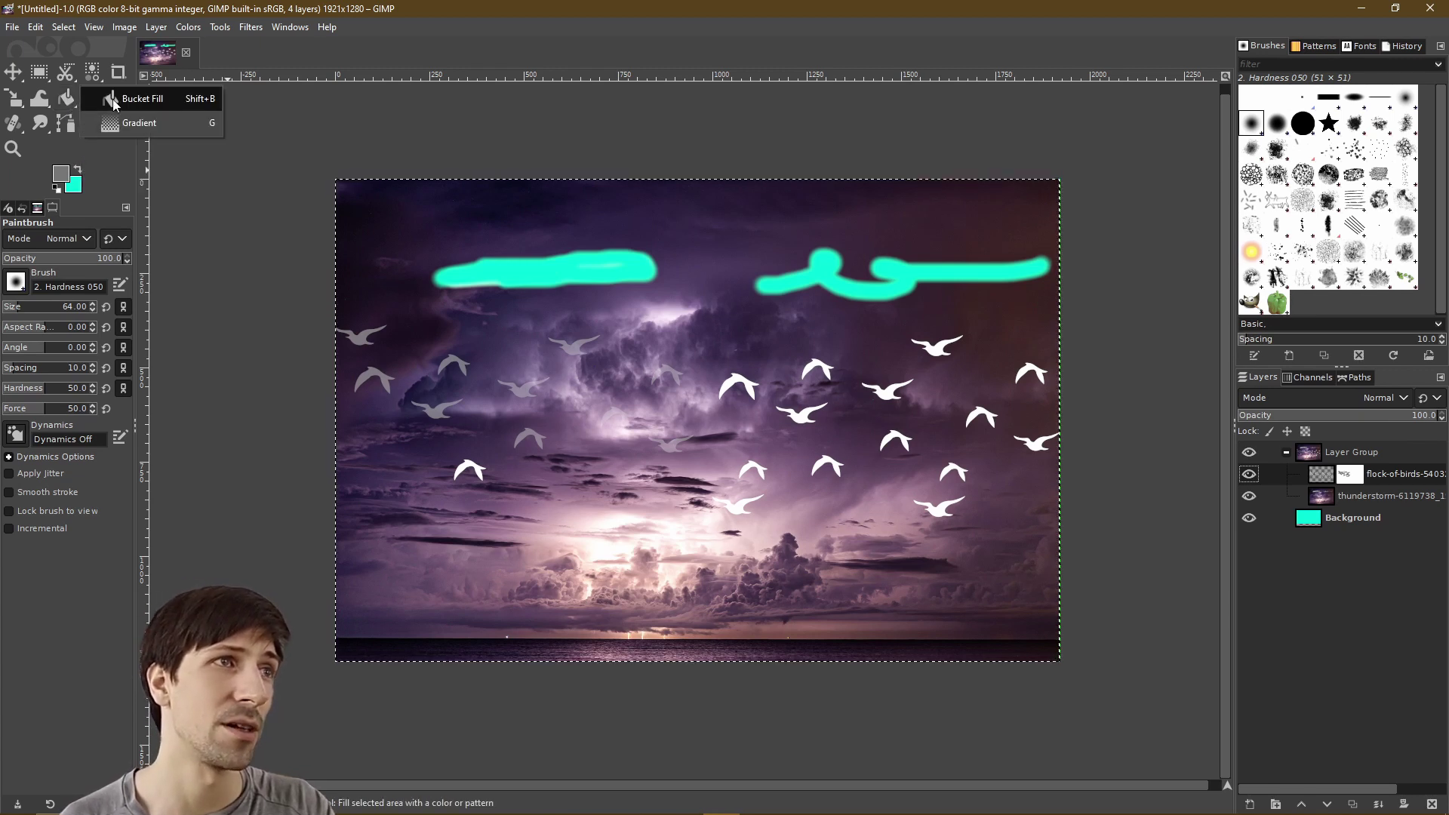
pyautogui.click(136, 125)
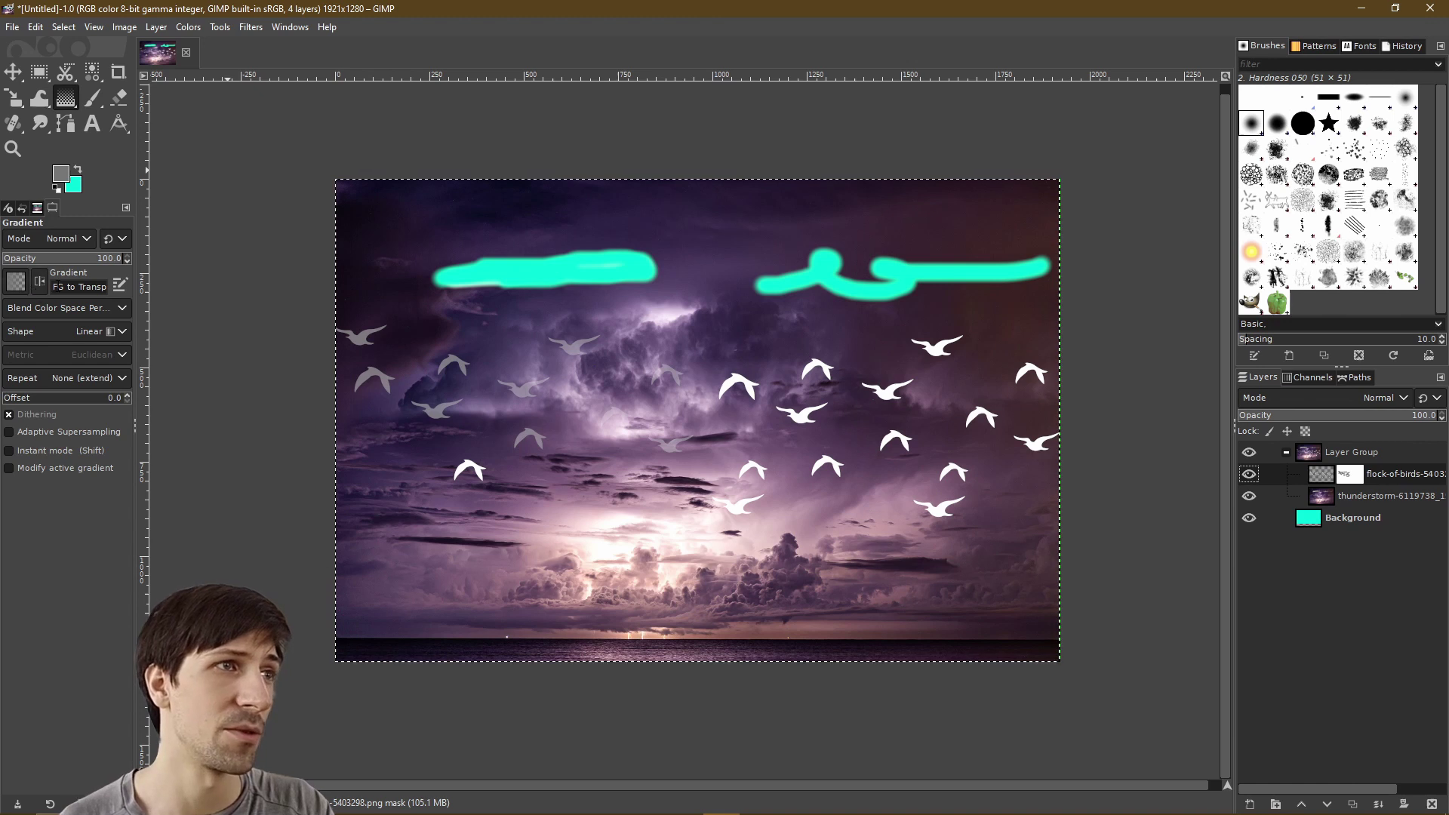
pyautogui.click(15, 285)
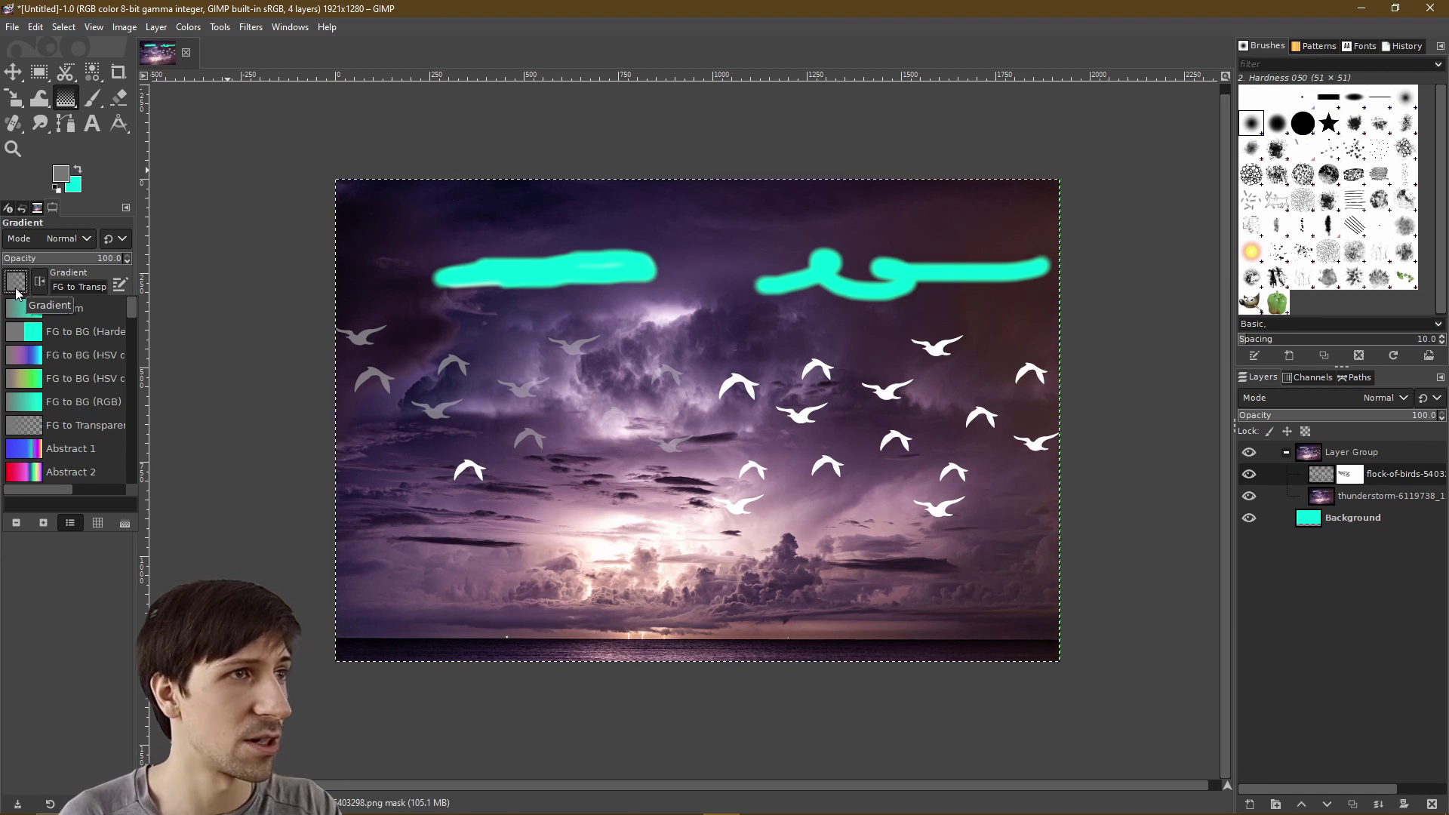
pyautogui.click(66, 409)
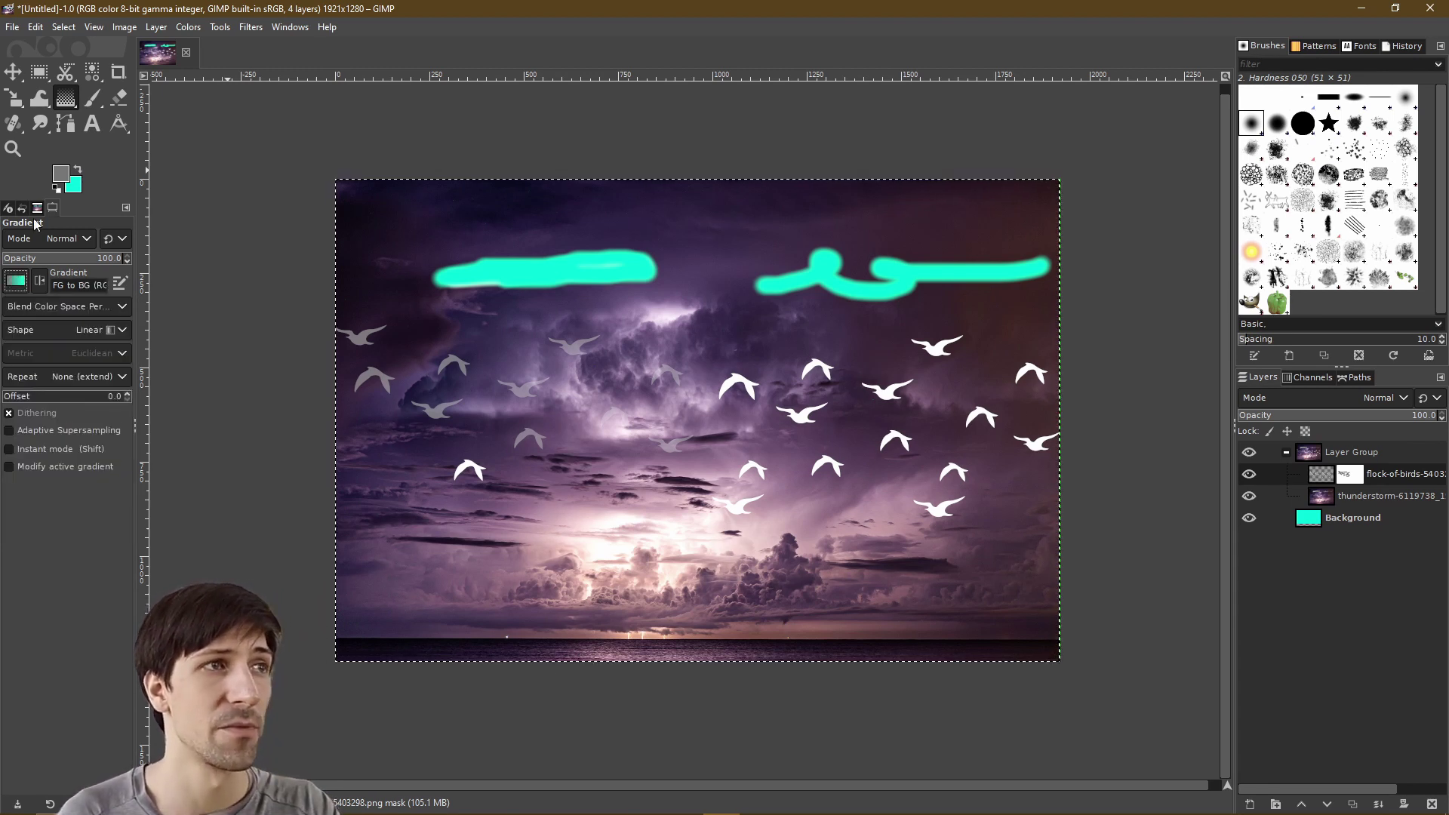
# Set the background color to black and the foreground color to white (ffffff).
pyautogui.click(67, 178)
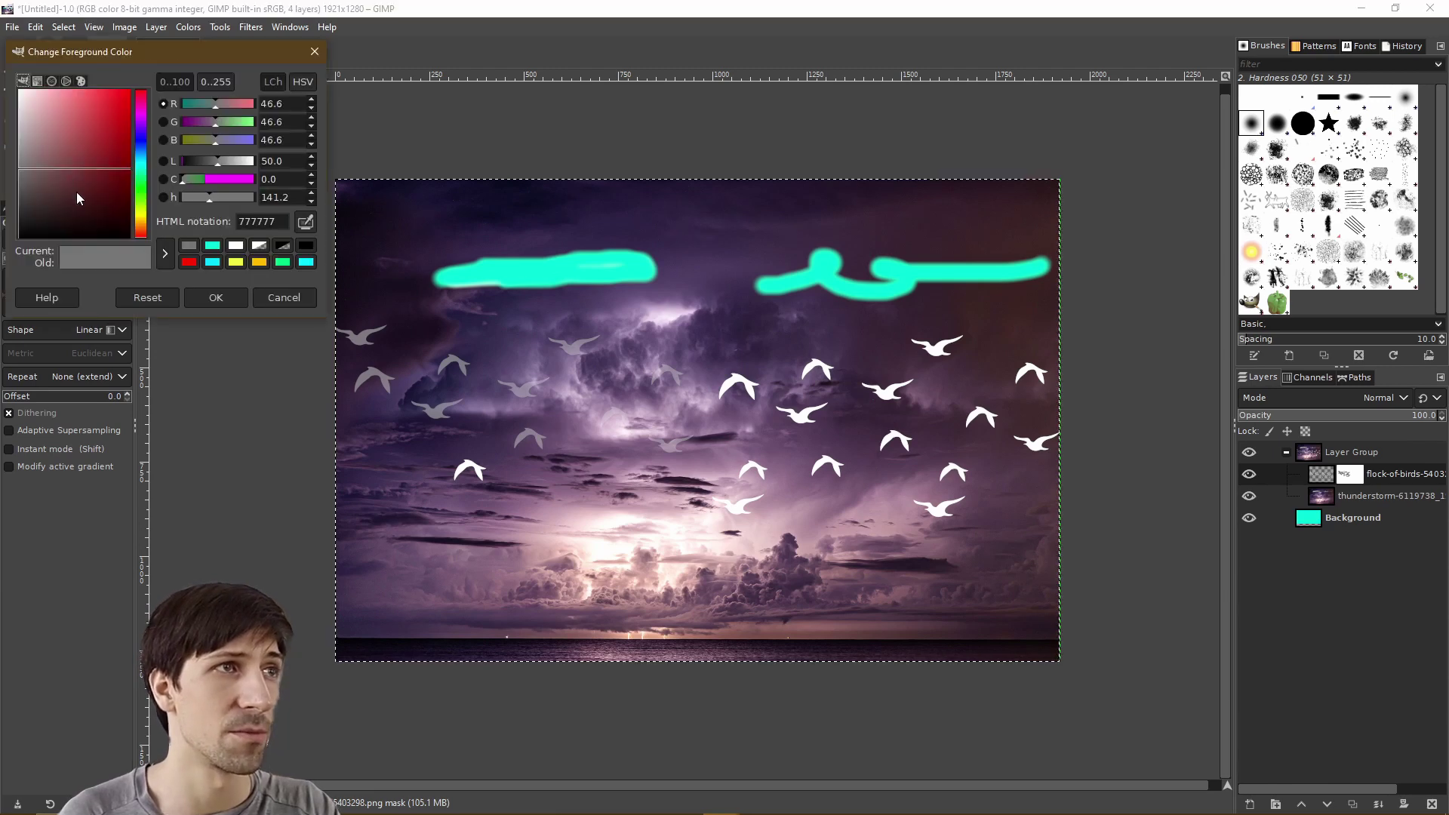
pyautogui.click(75, 235)
pyautogui.click(217, 308)
pyautogui.click(77, 170)
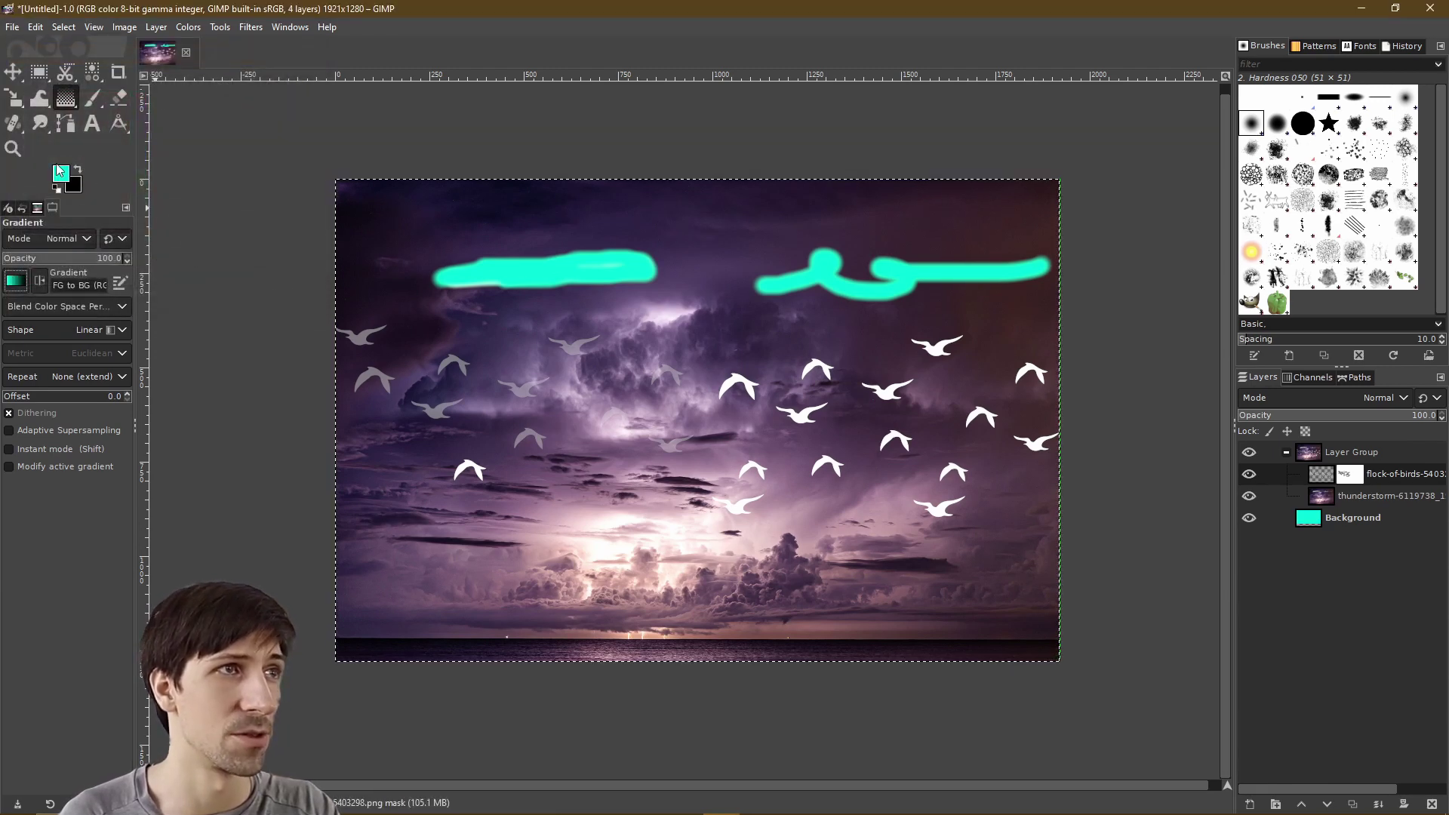
pyautogui.click(61, 178)
pyautogui.moveTo(88, 229); pyautogui.dragTo(15, 92)
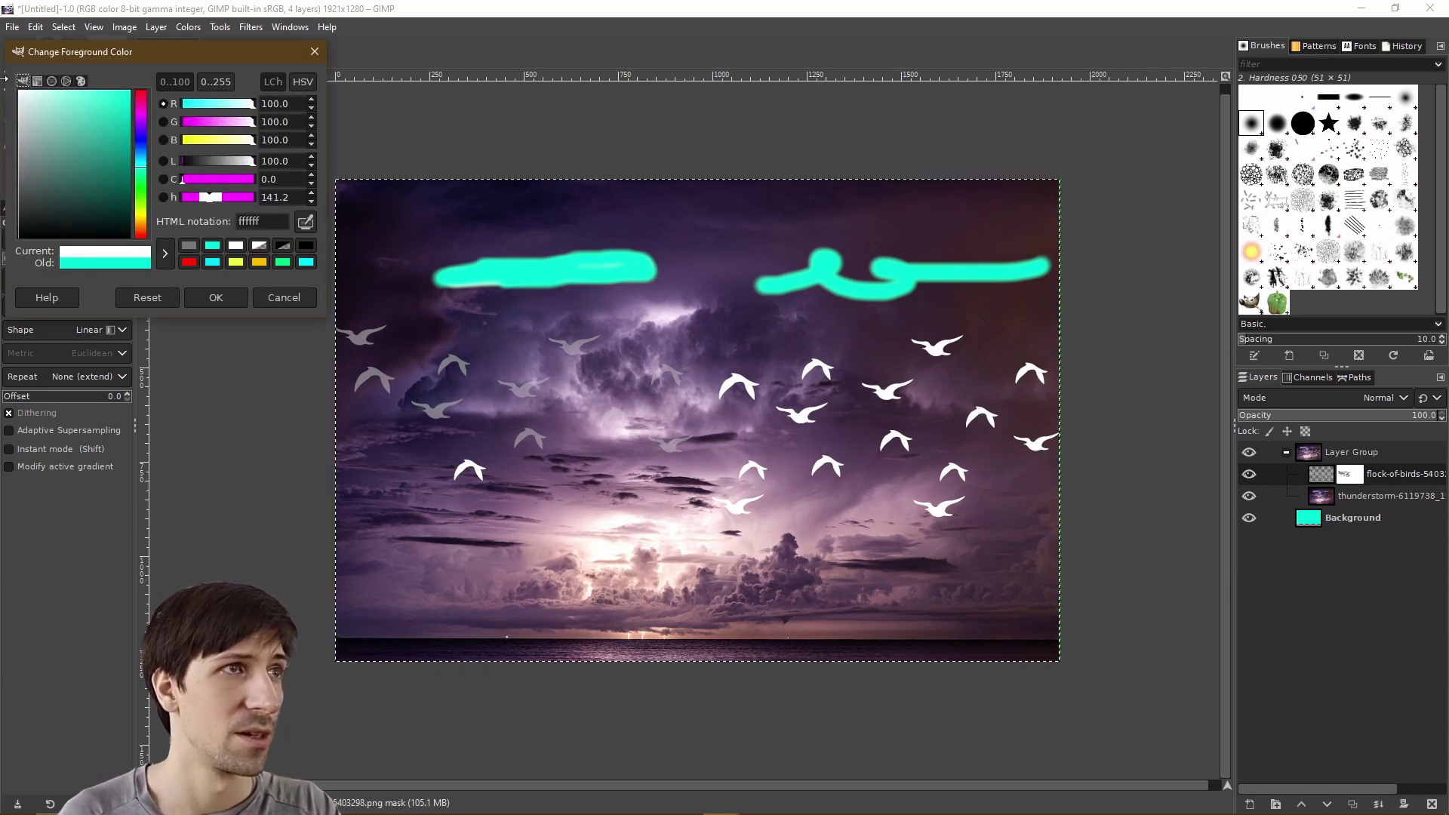
pyautogui.click(210, 299)
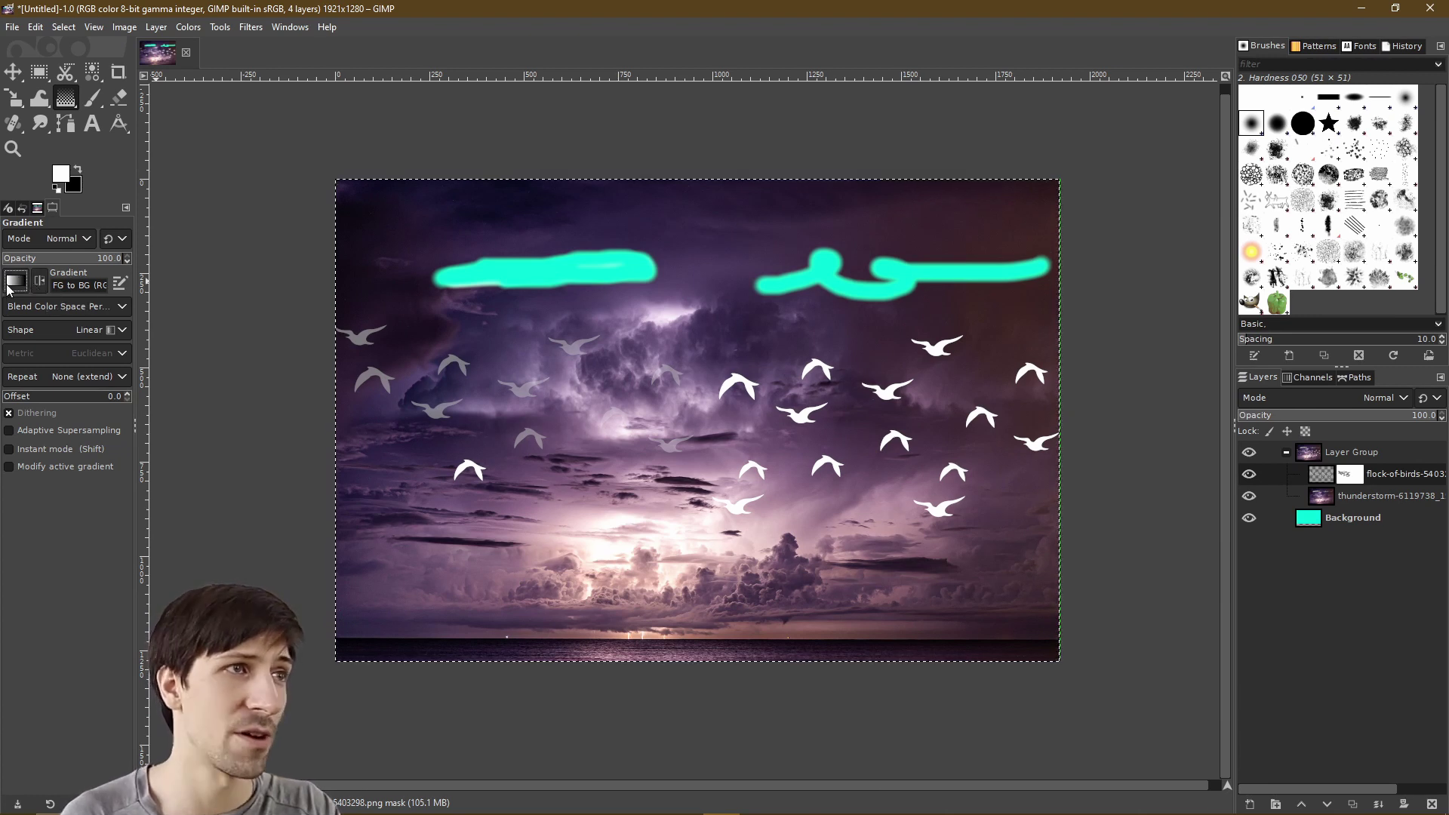
# Apply a horizontal white-to-black gradient about 1974 px long, from left to right across the image, on the flock-of-birds layer's mask.
pyautogui.click(328, 401)
pyautogui.moveTo(327, 401); pyautogui.dragTo(1075, 403)
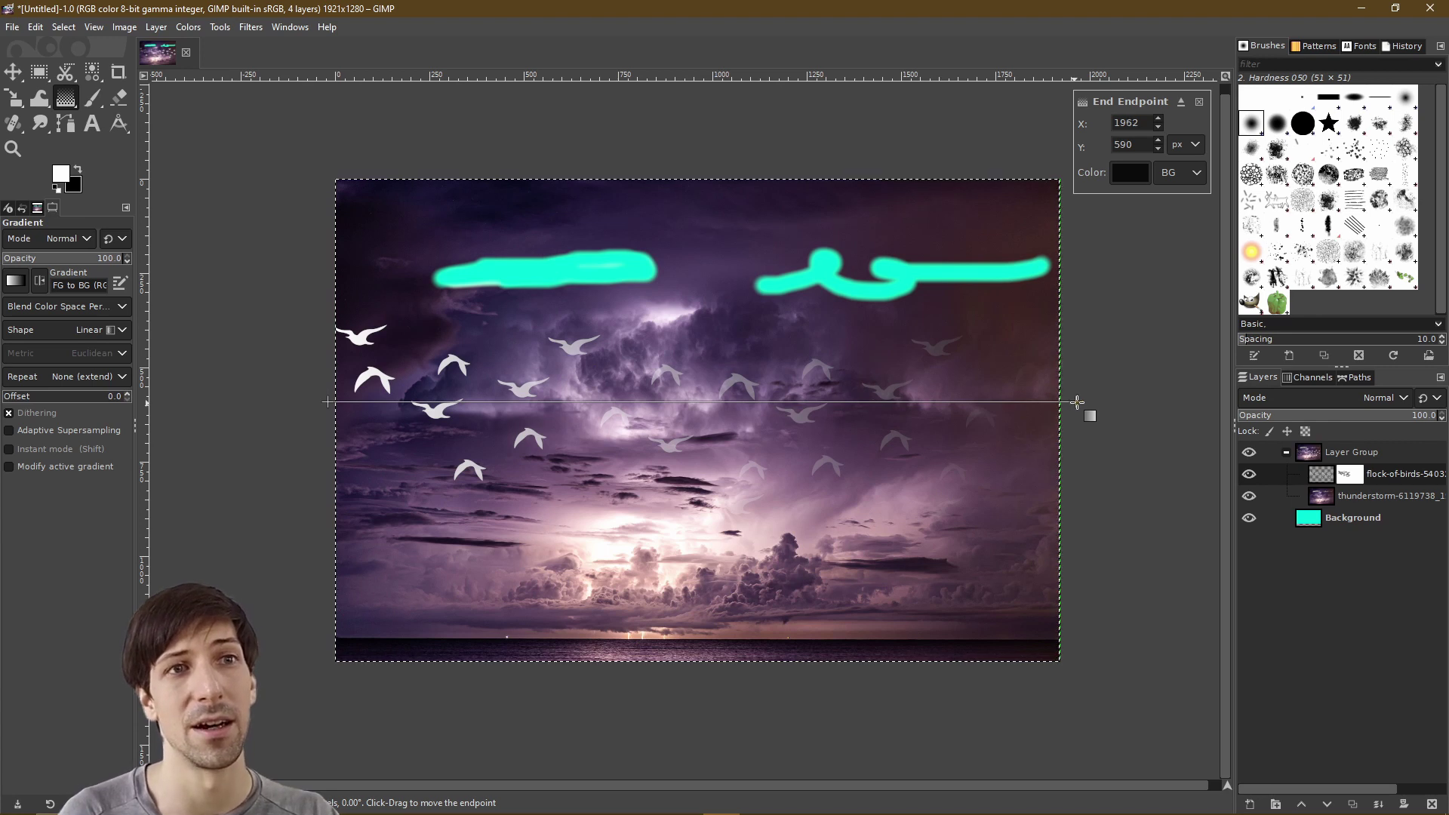
pyautogui.moveTo(1078, 402); pyautogui.dragTo(1073, 403)
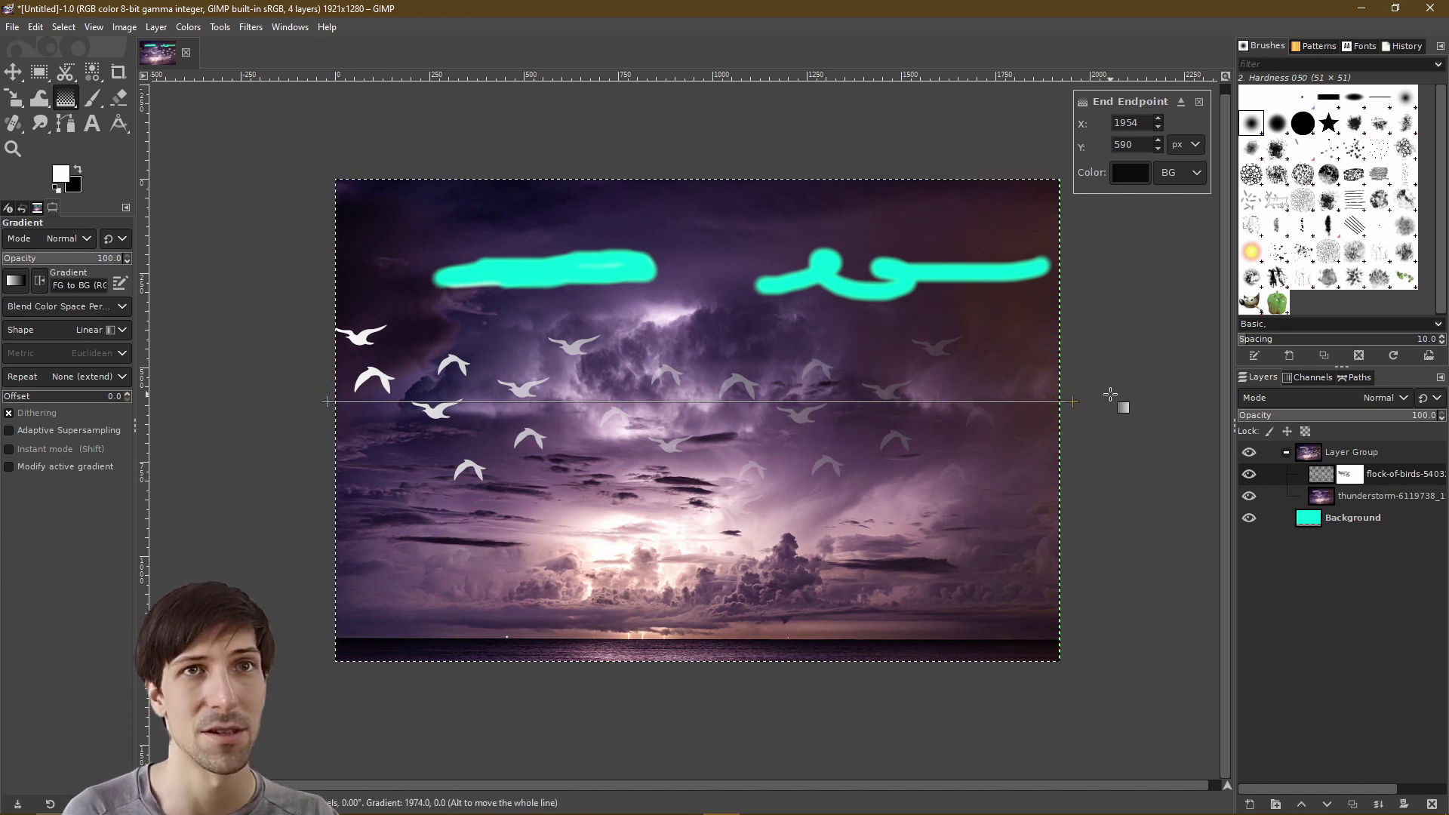
pyautogui.click(711, 638)
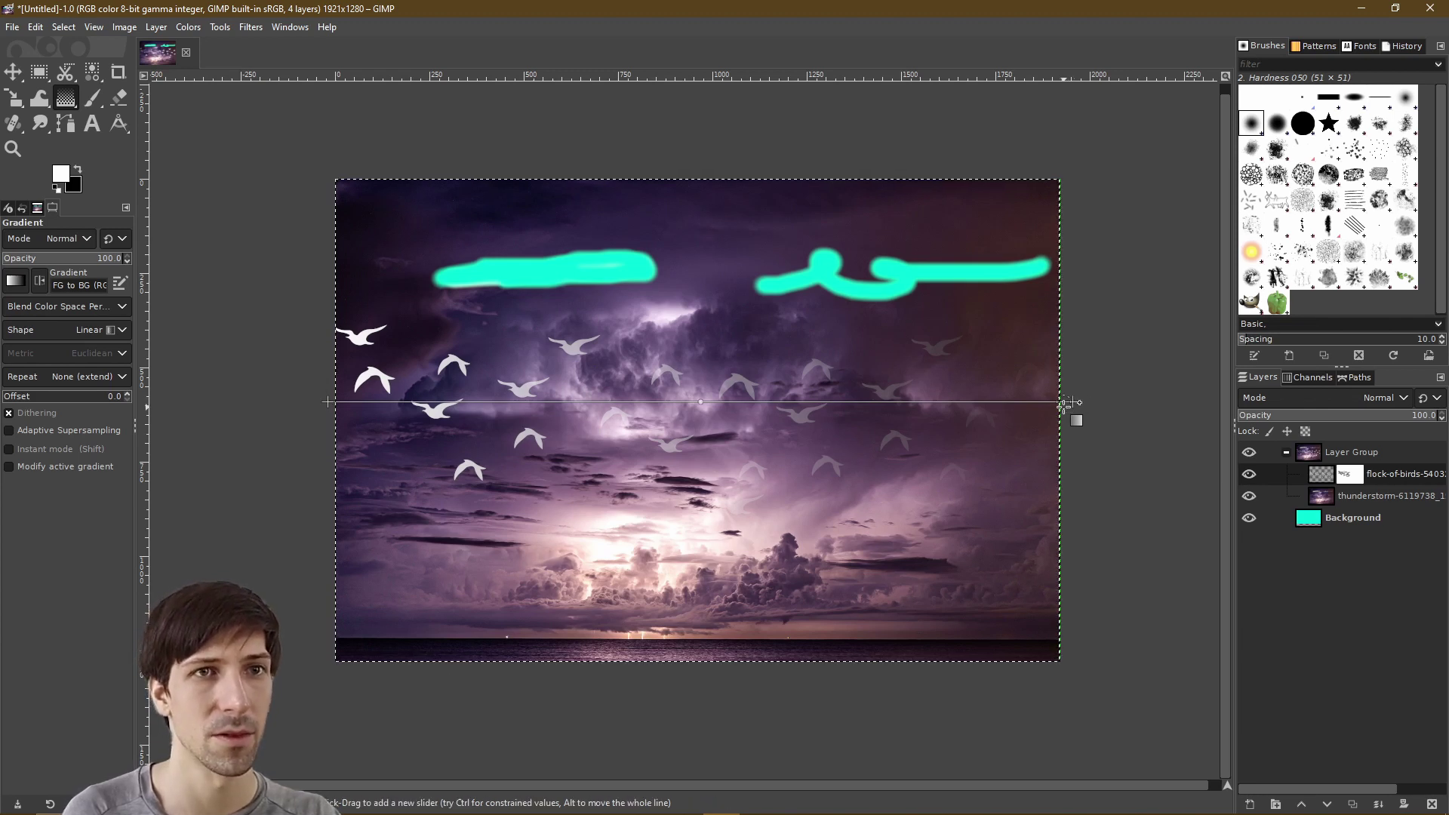
pyautogui.moveTo(1072, 393)
pyautogui.mouseDown()
pyautogui.moveTo(1067, 299)
pyautogui.moveTo(1072, 396)
pyautogui.mouseUp()
pyautogui.press('Return')
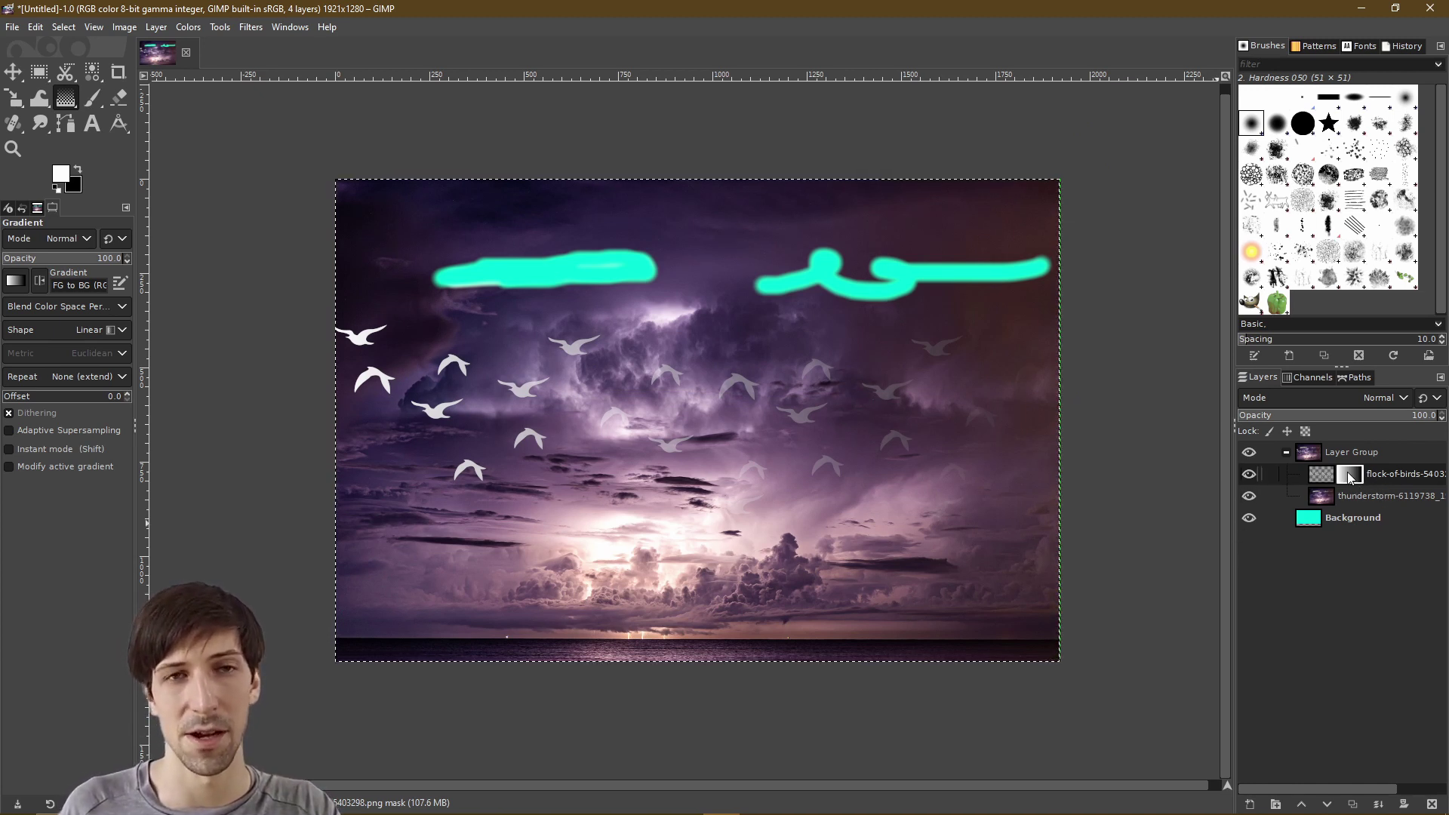
# Disable the gradient mask on the flock-of-birds layer.
pyautogui.click(1343, 476)
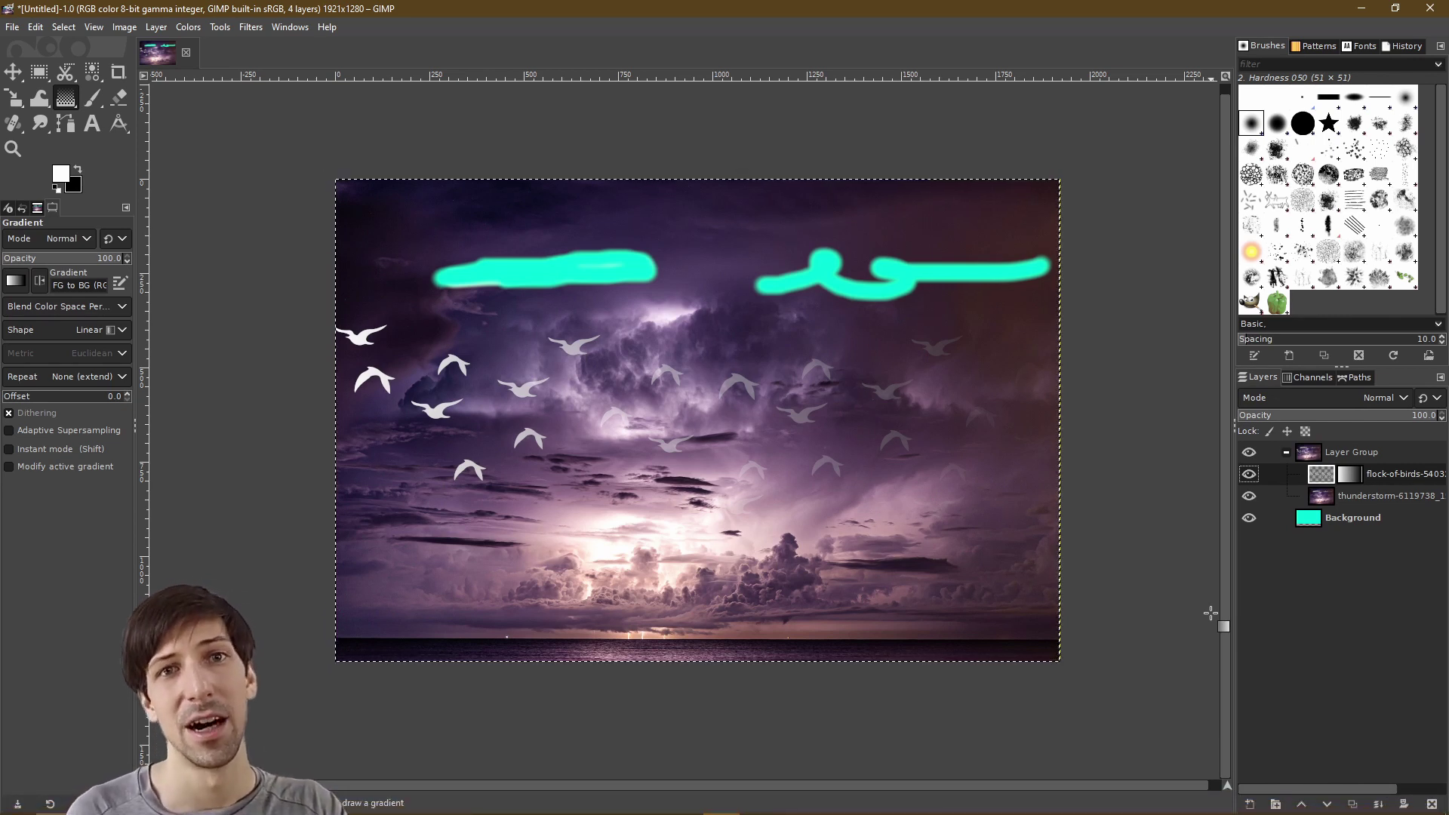
pyautogui.press('pageup')
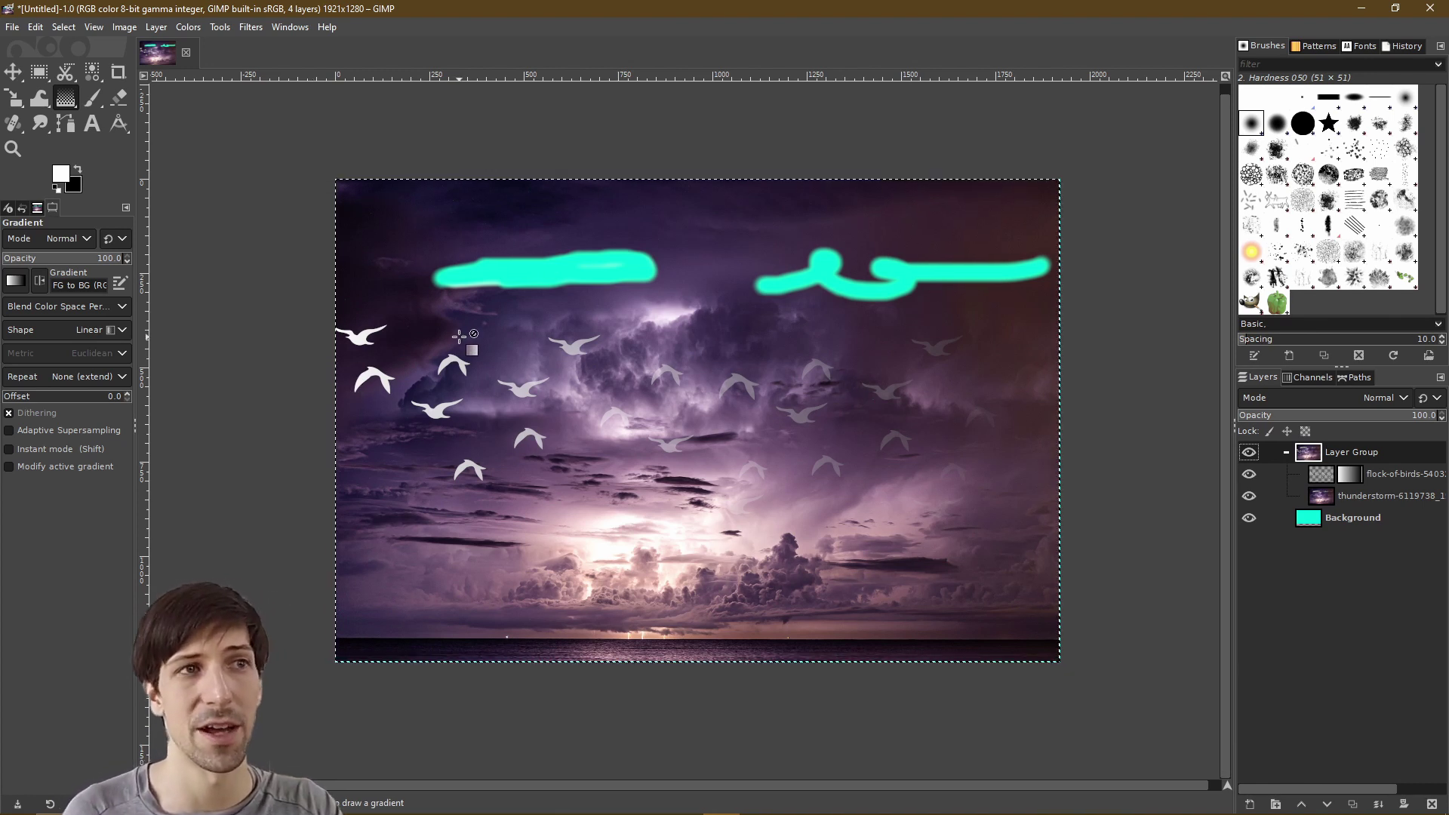
pyautogui.click(1383, 473)
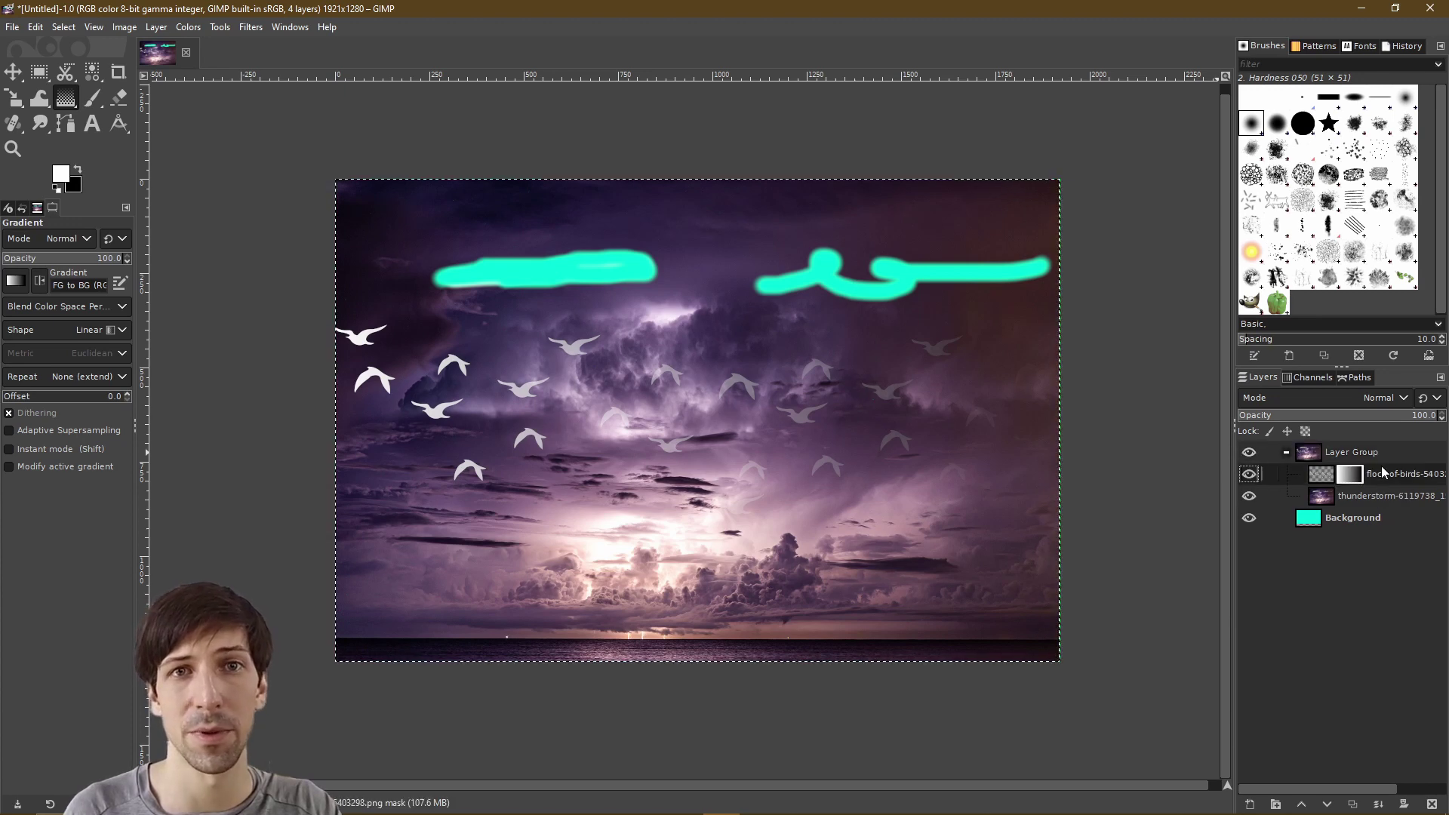
pyautogui.rightClick(1361, 479)
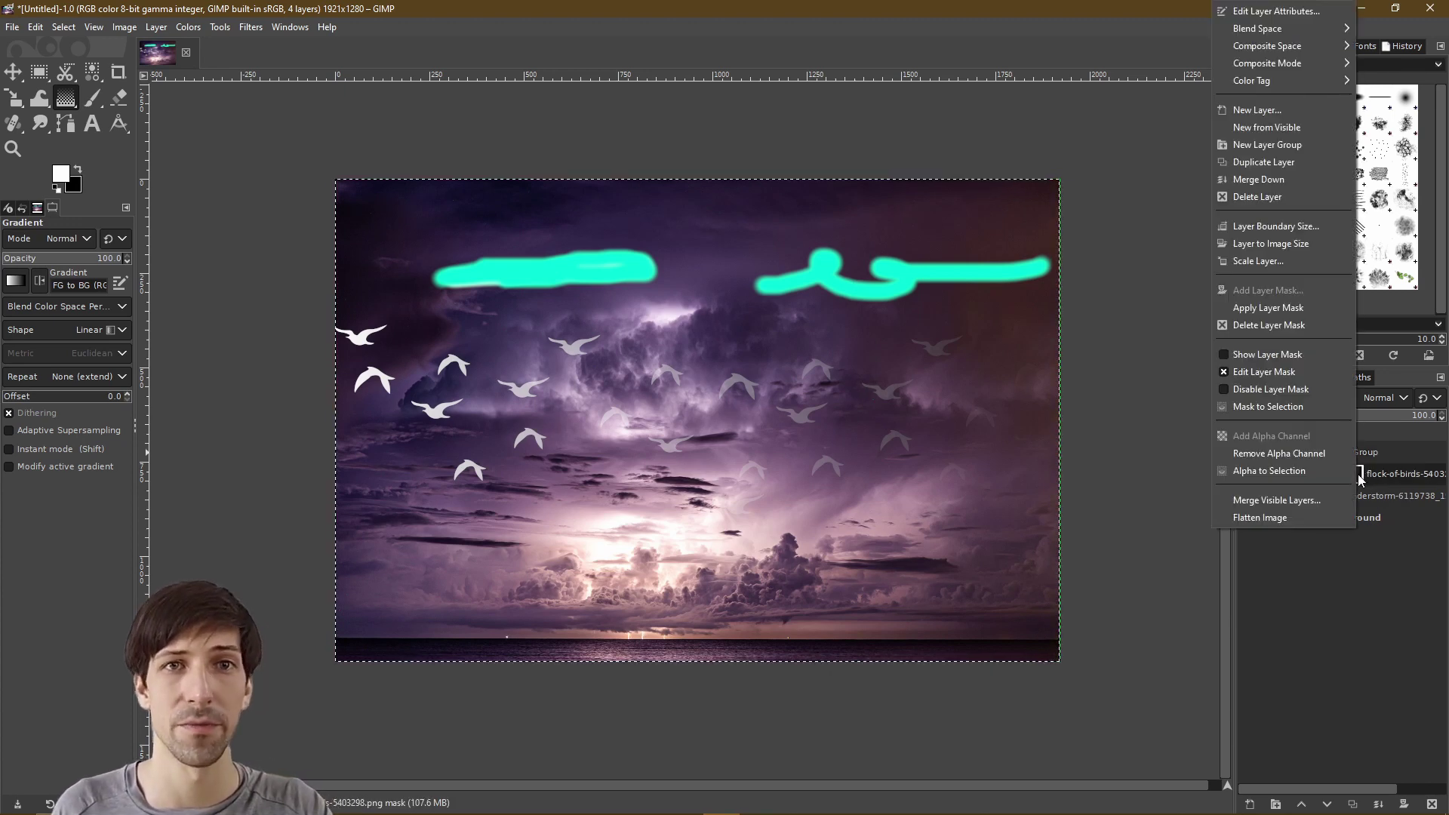
pyautogui.click(1332, 388)
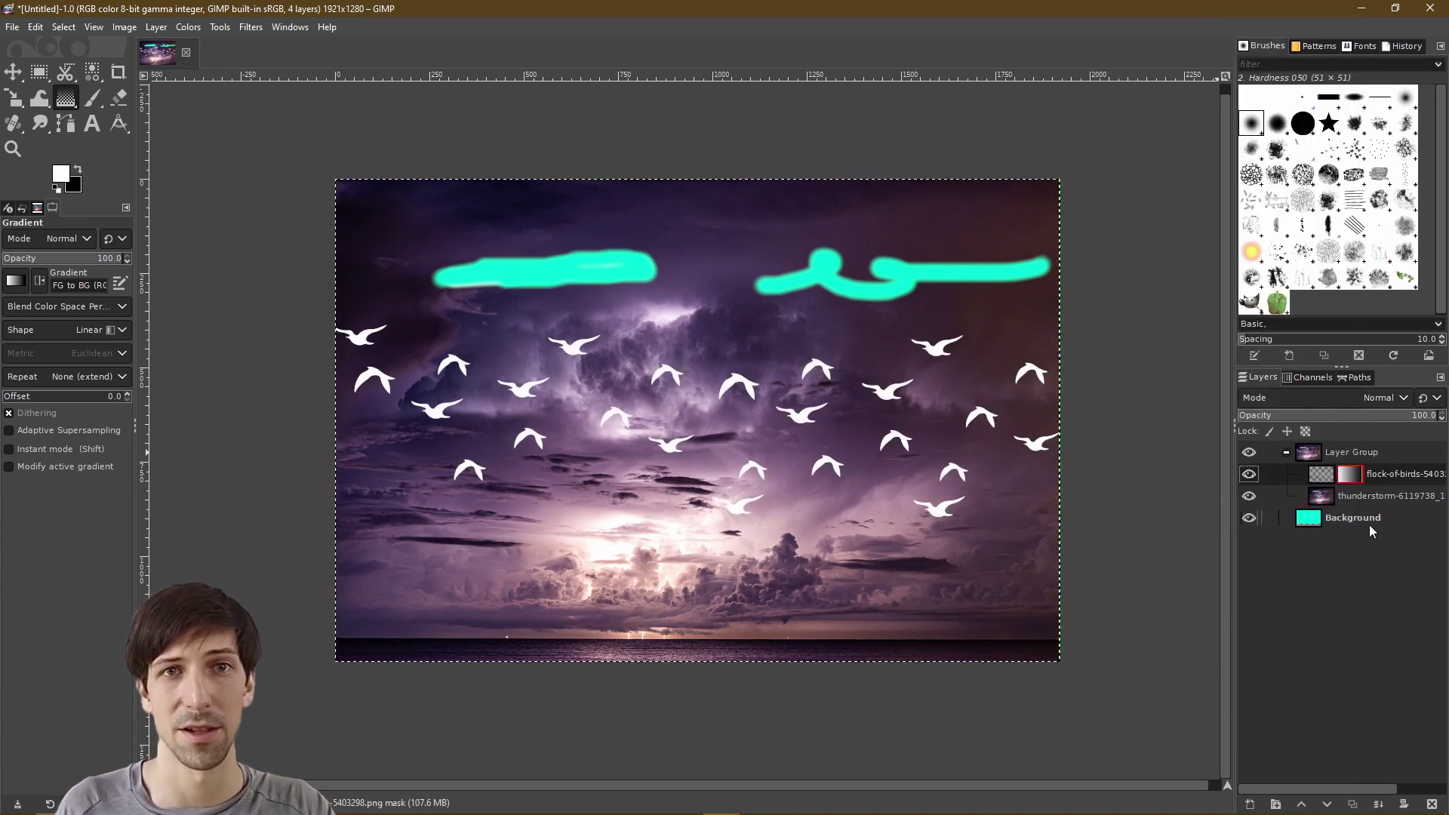
# Add a White (full opacity) mask to Layer Group and apply a vertical white-to-black gradient about 1360 px long from bottom to top.
pyautogui.rightClick(1337, 454)
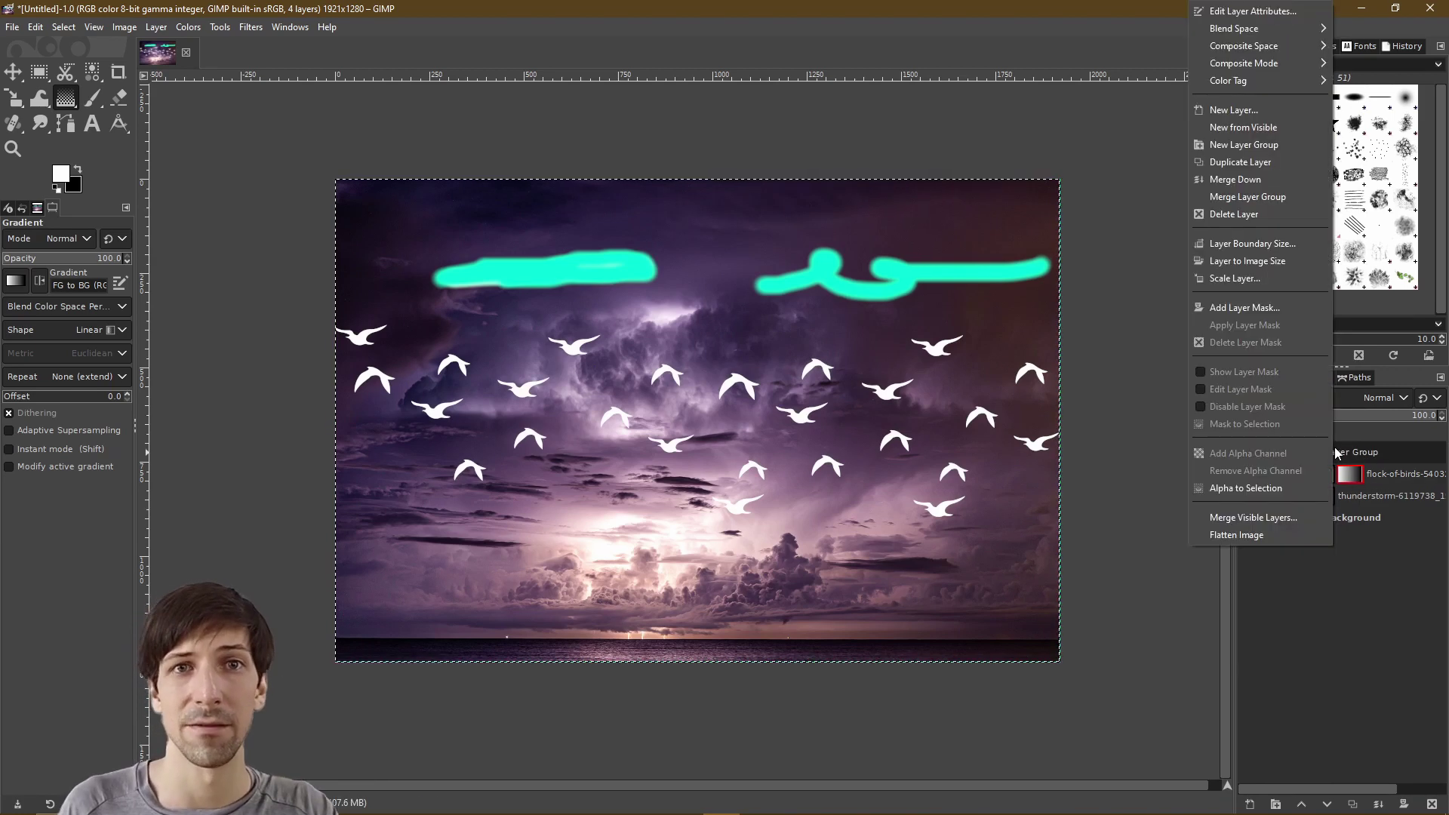
pyautogui.click(1244, 307)
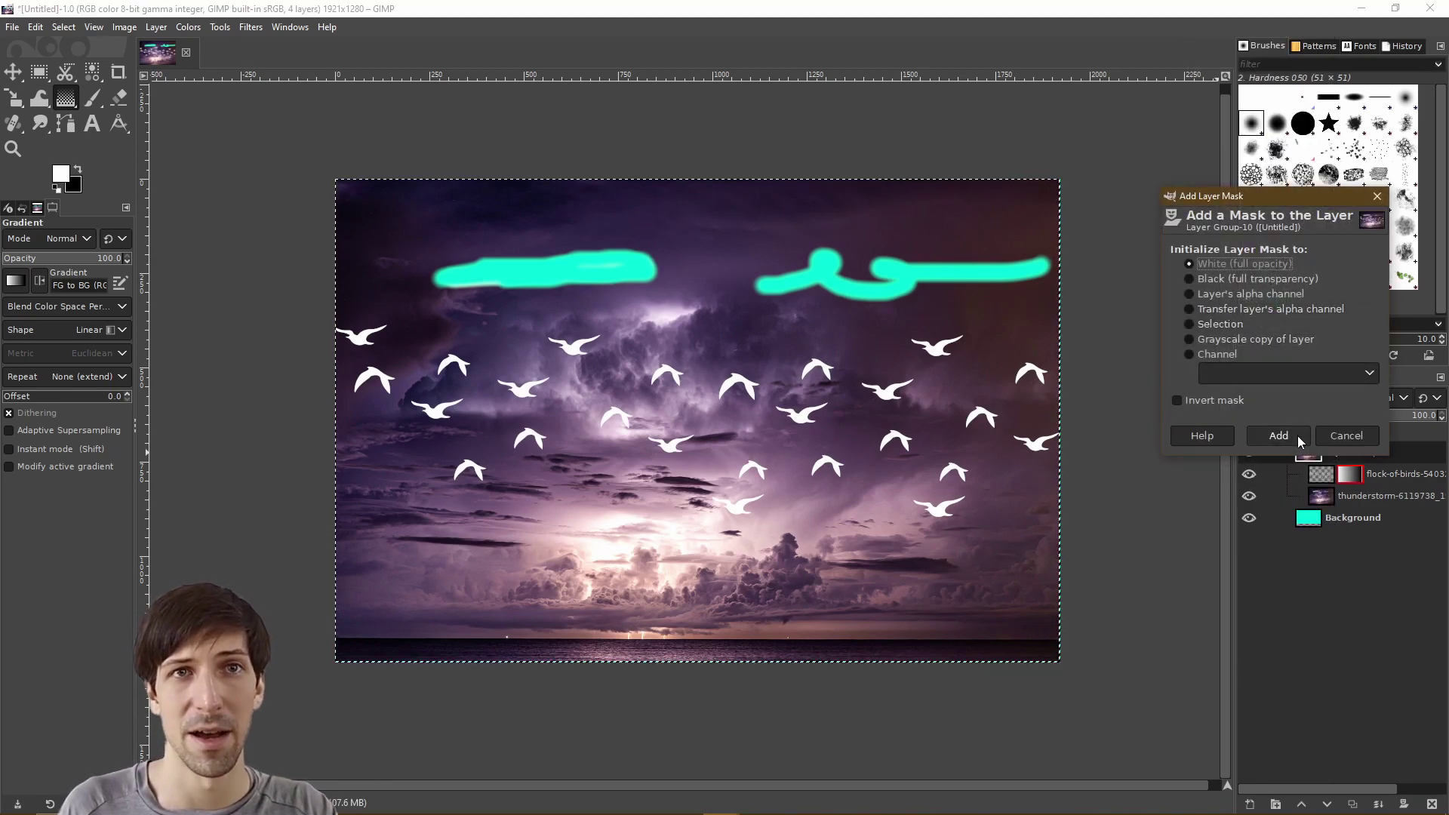
pyautogui.click(1279, 436)
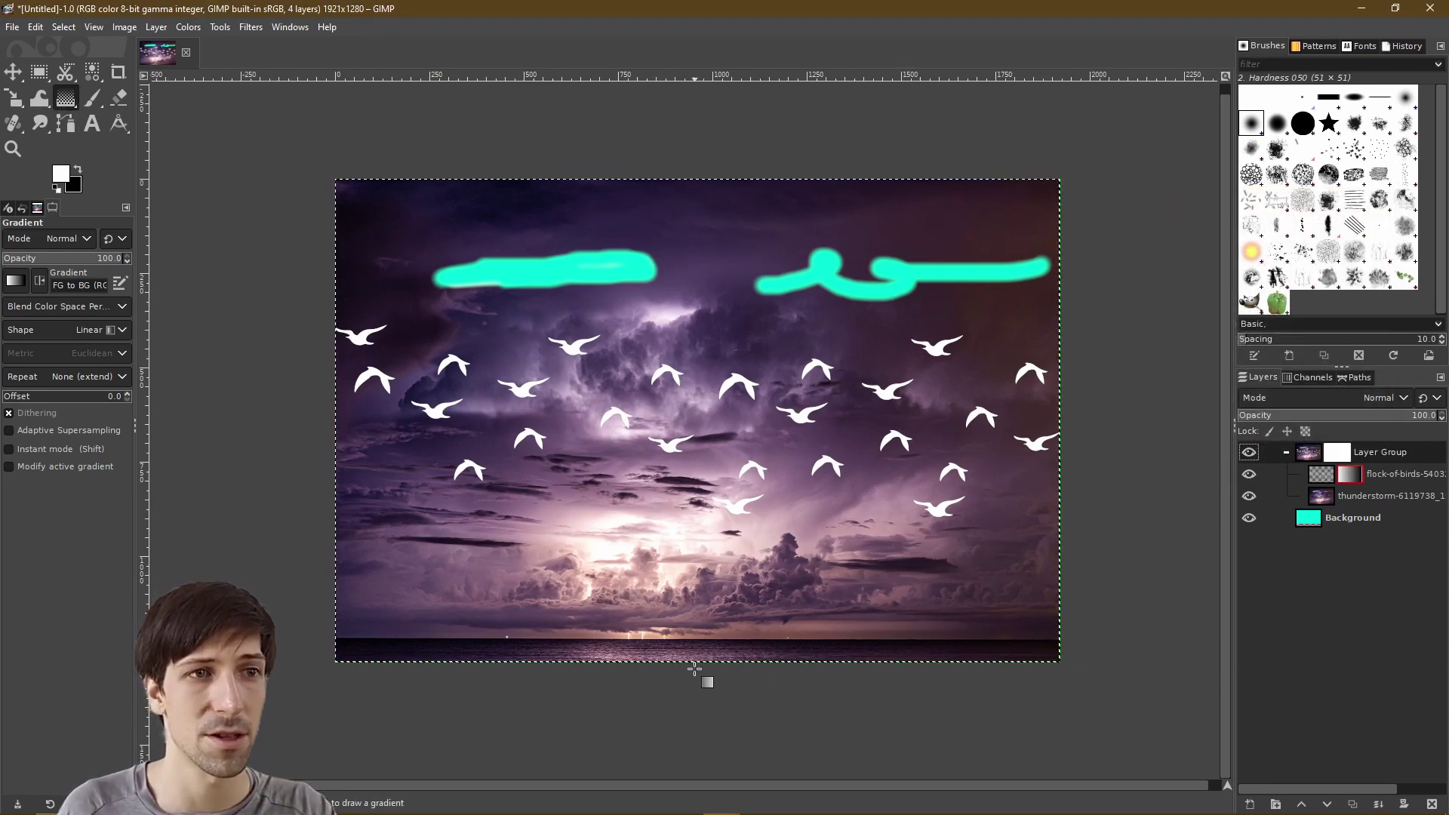
pyautogui.moveTo(695, 668); pyautogui.dragTo(695, 143)
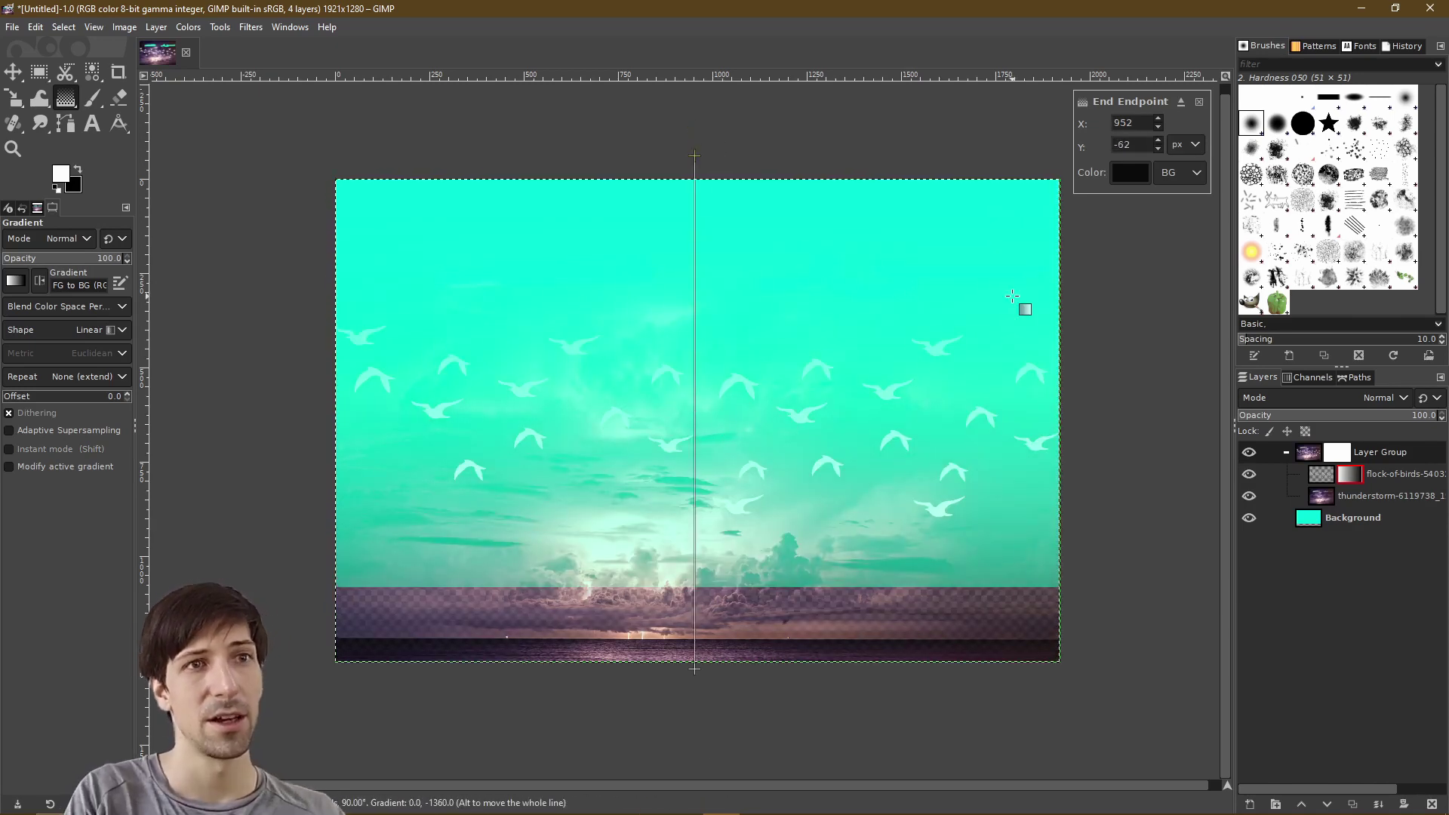
pyautogui.press('Return')
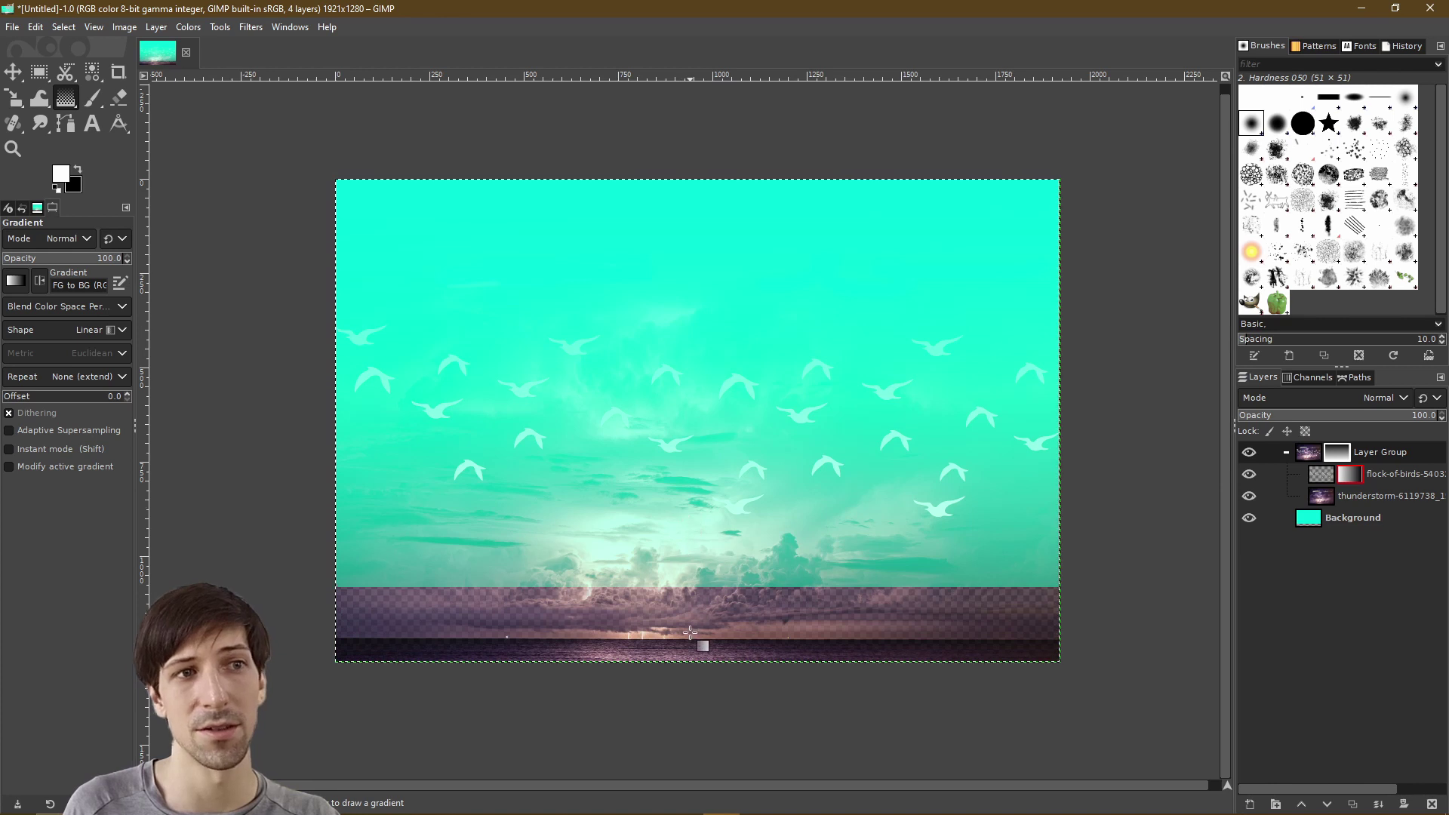
# Move the thunderstorm layer out of the group to below Background, and delete Layer Group and the Background layer.
pyautogui.click(1389, 496)
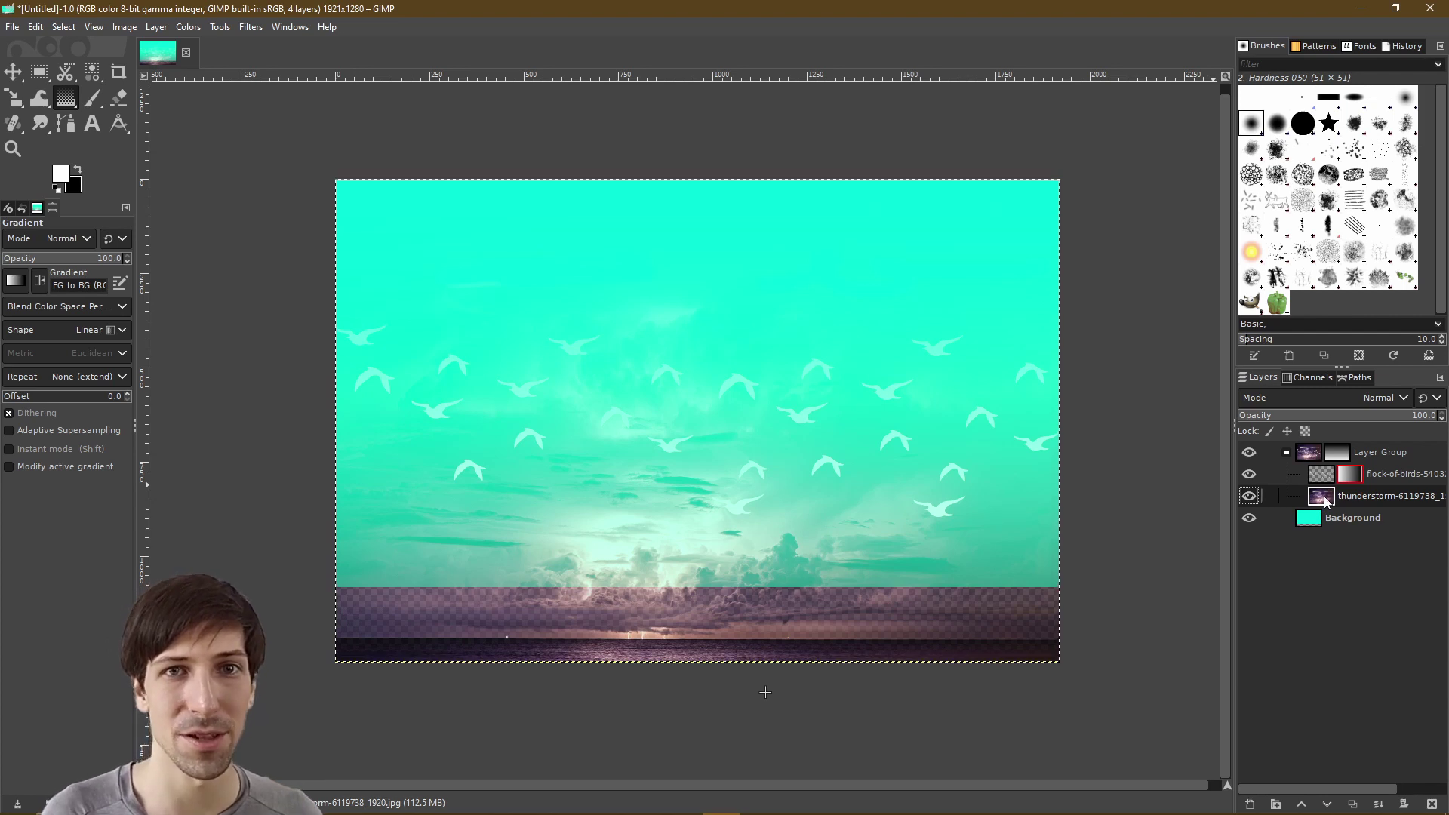
pyautogui.moveTo(1326, 504)
pyautogui.mouseDown()
pyautogui.moveTo(1350, 492)
pyautogui.moveTo(1336, 527)
pyautogui.mouseUp()
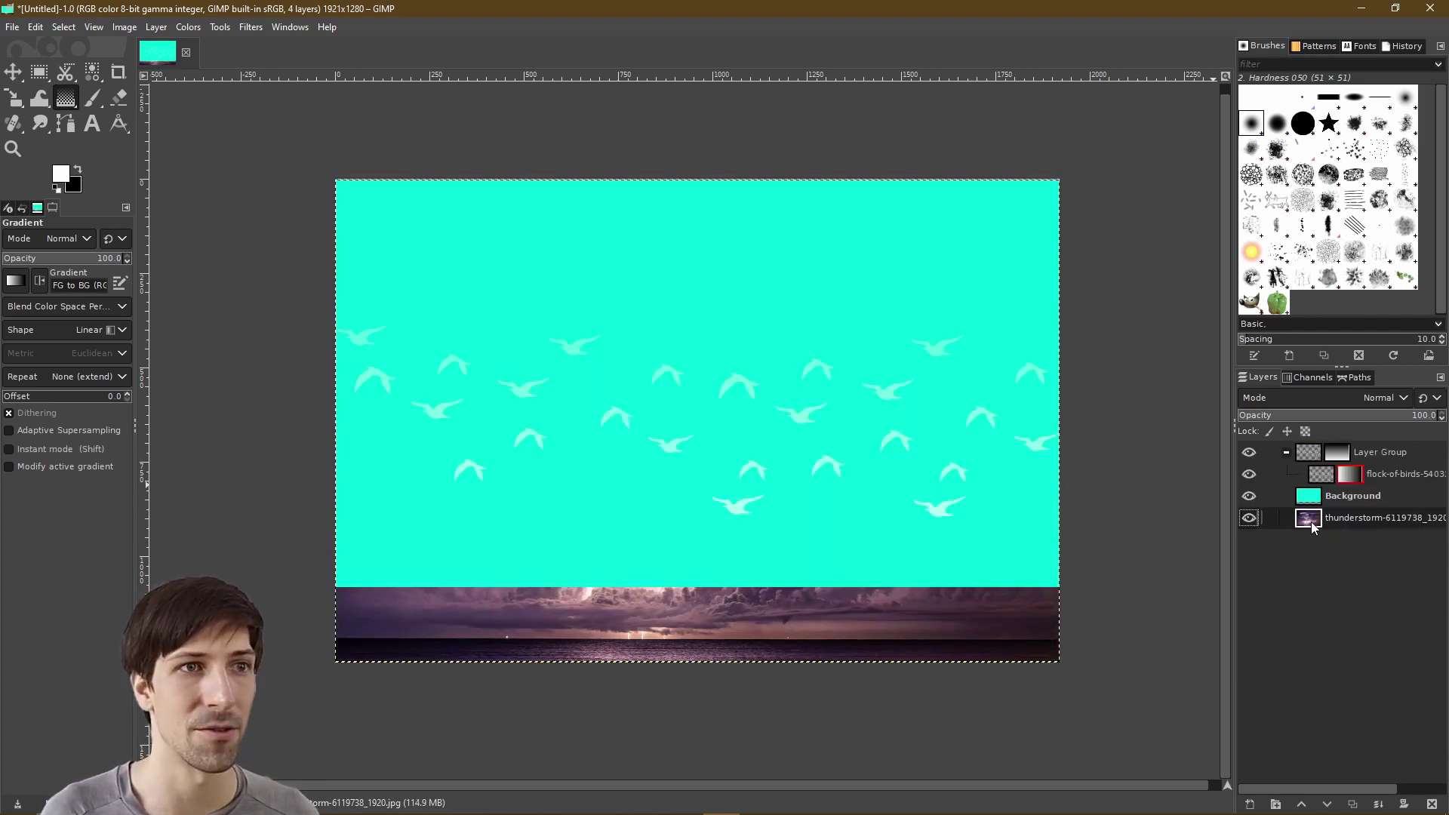
pyautogui.click(1392, 456)
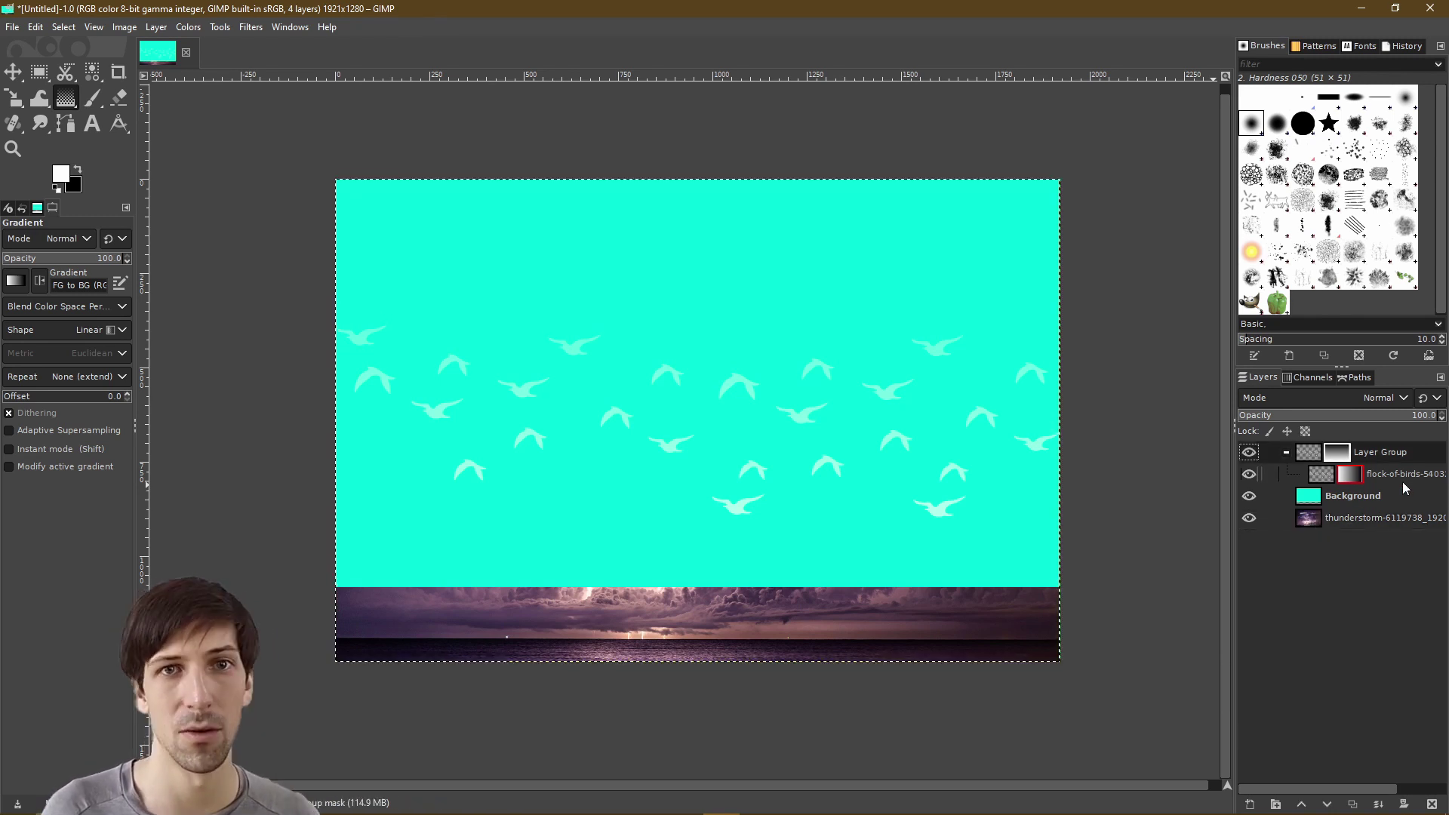
pyautogui.click(1438, 806)
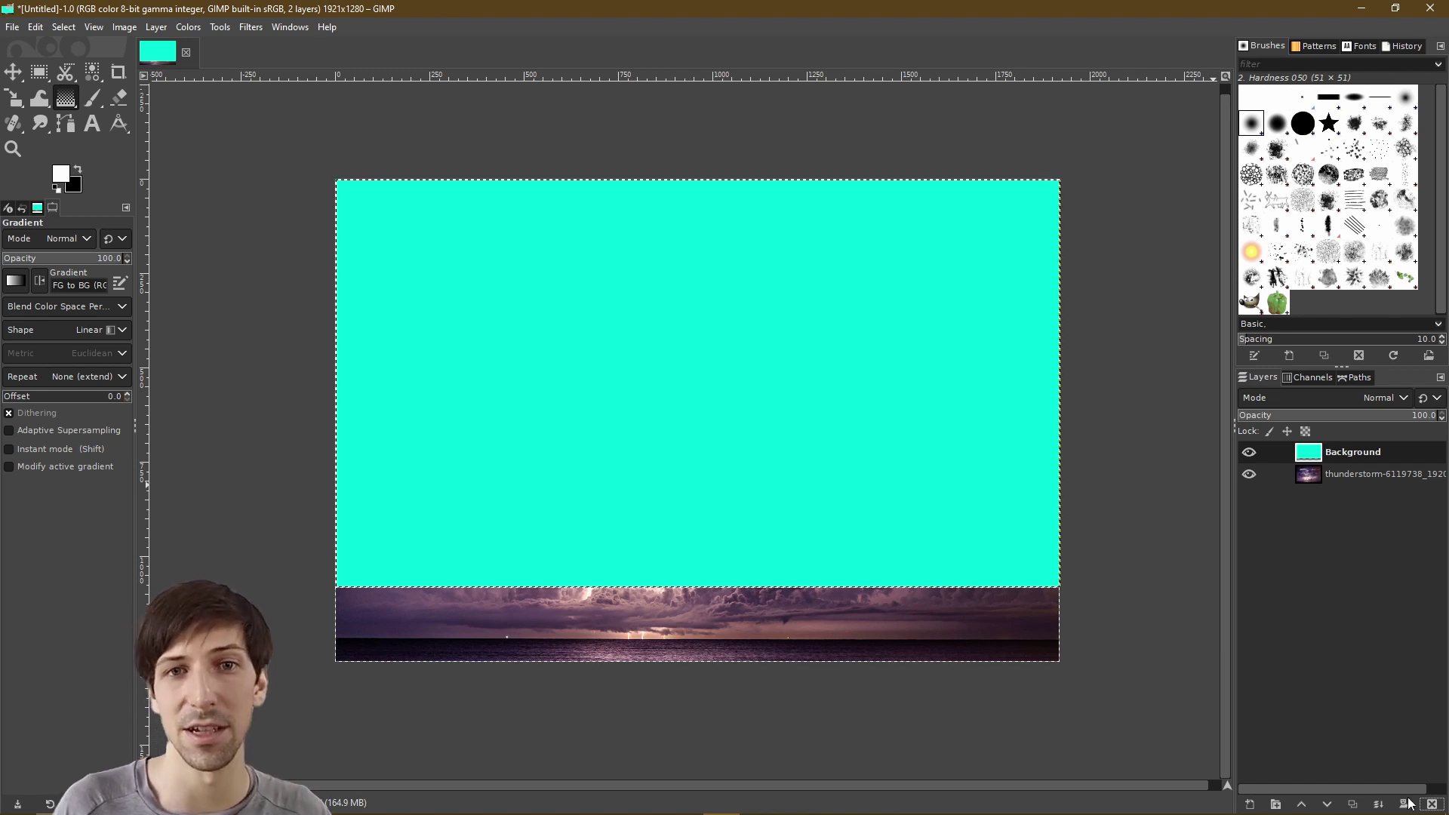
pyautogui.click(1432, 804)
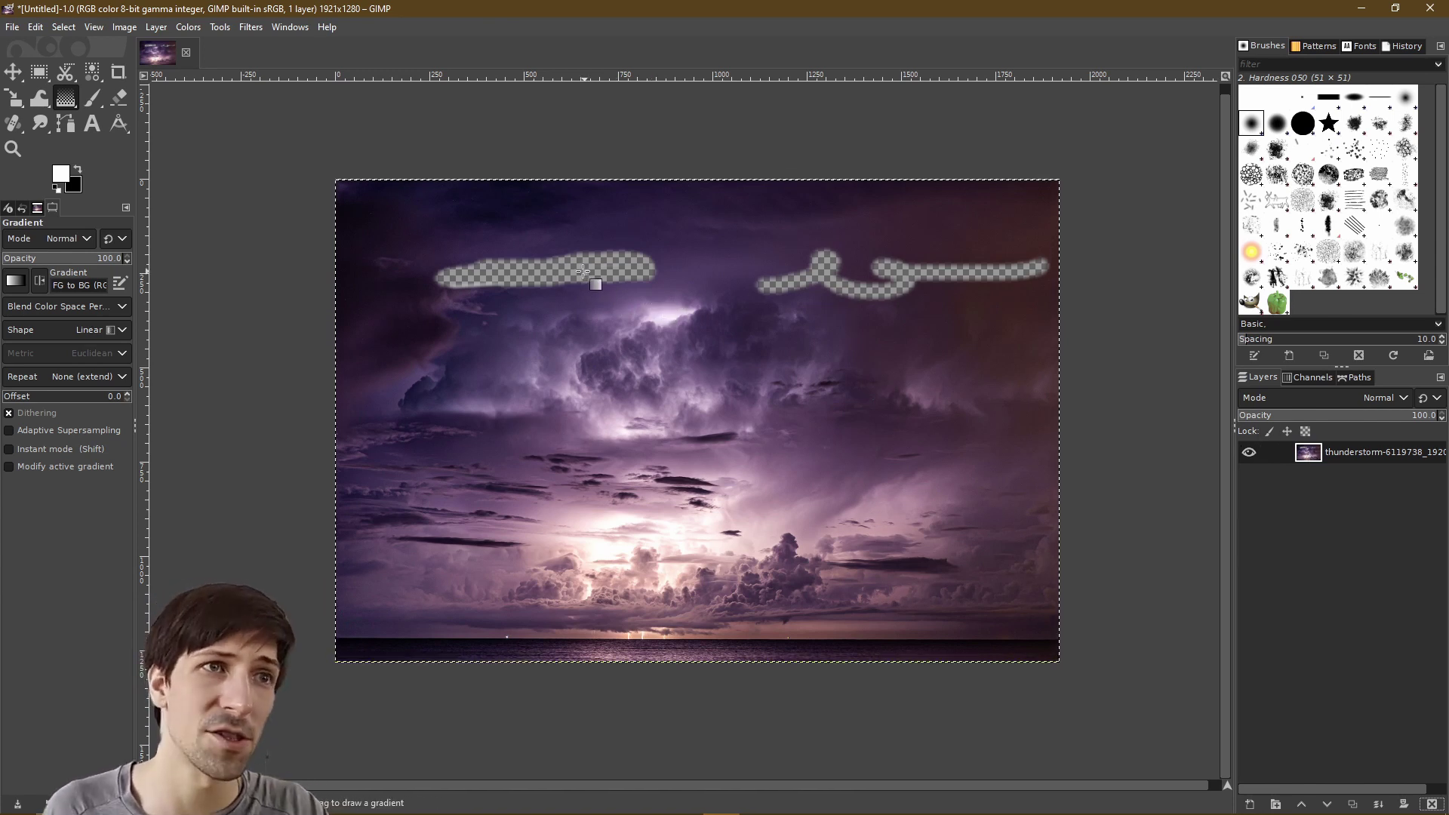
# Add a White (full opacity) layer mask to the thunderstorm layer.
pyautogui.rightClick(1311, 455)
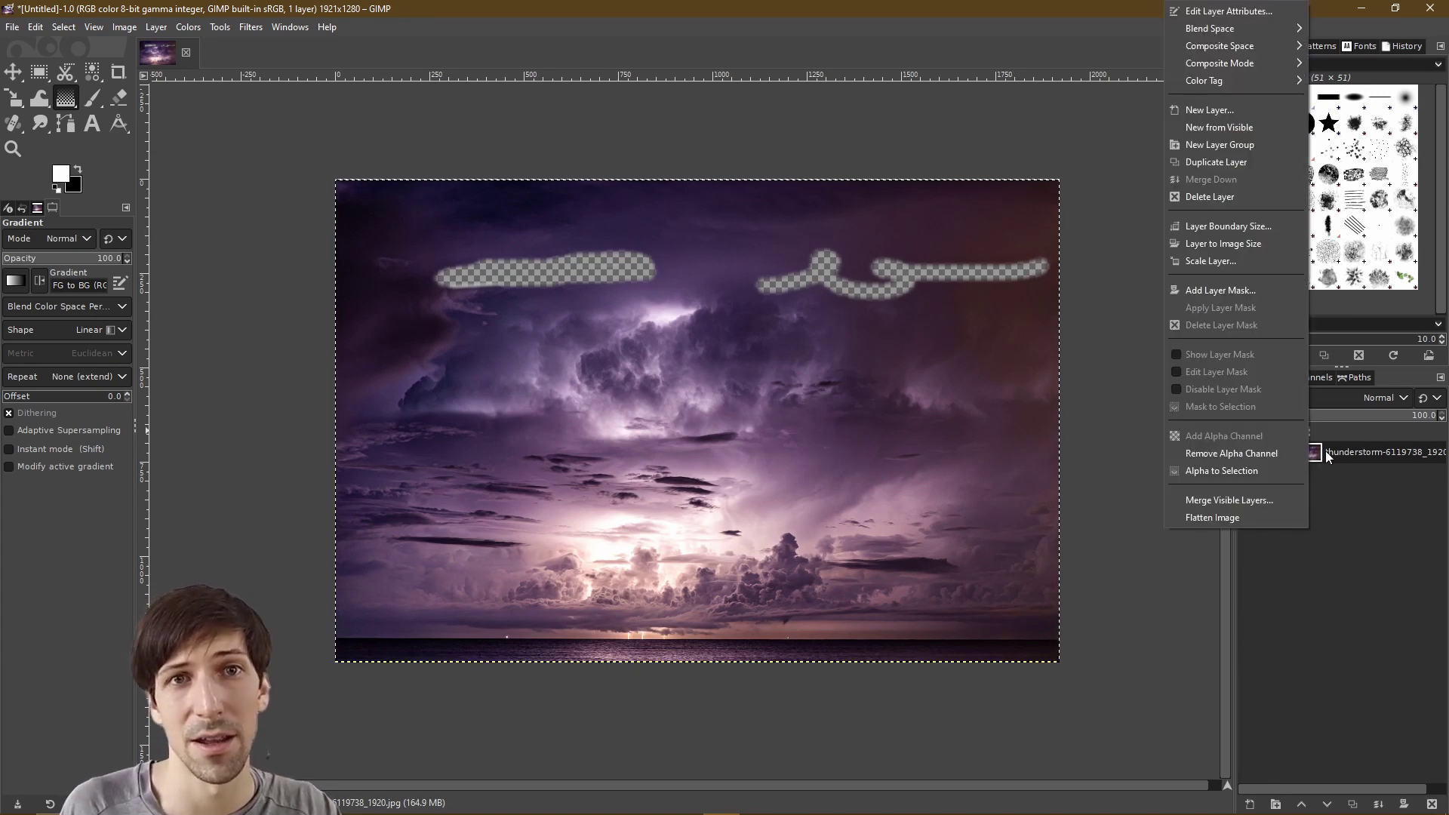
pyautogui.click(1259, 291)
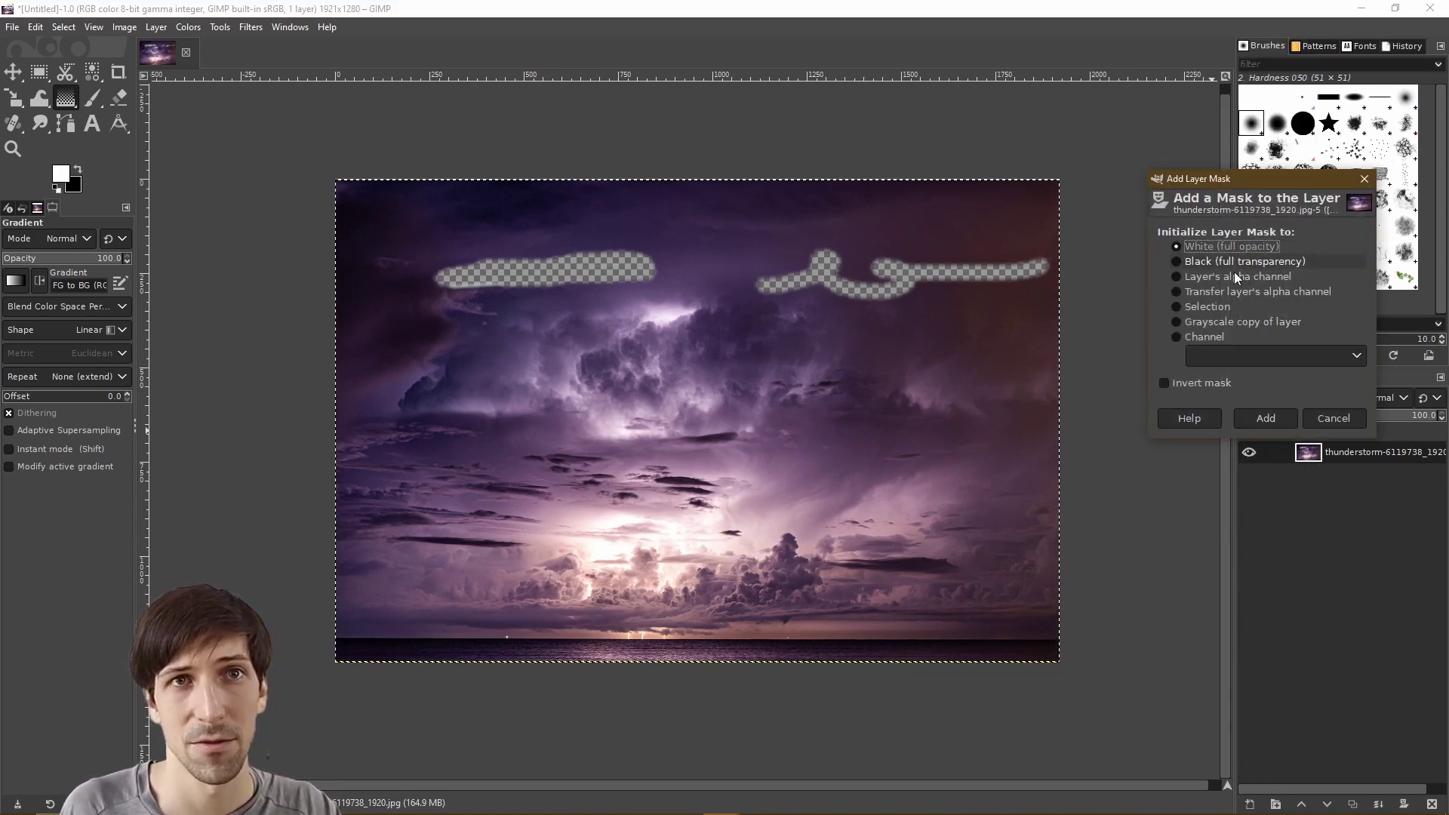
pyautogui.click(1265, 419)
# Paint a long wavy black stroke and four short ones on the thunderstorm layer's mask with the Paintbrush.
pyautogui.press('p')
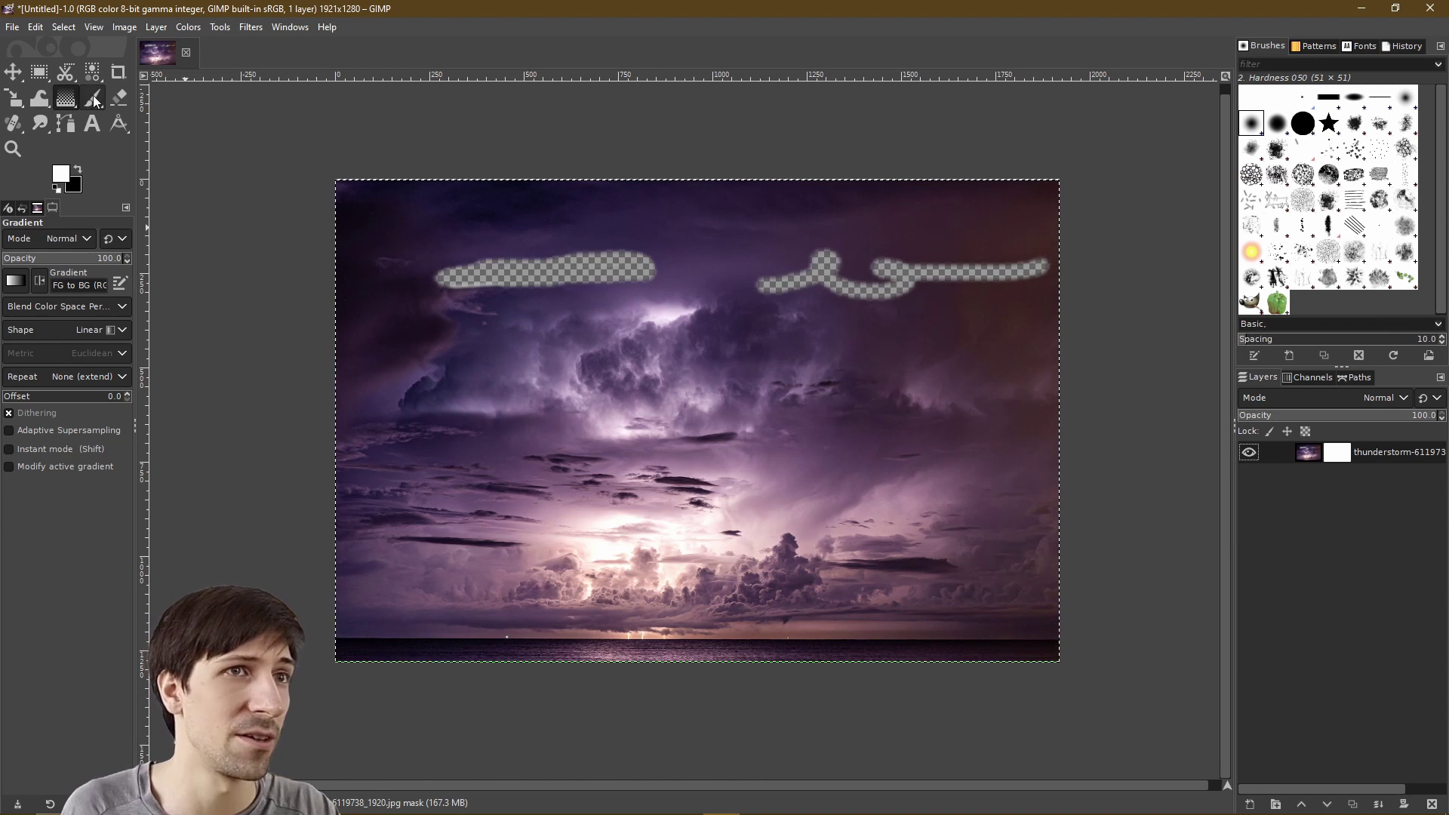
pyautogui.click(78, 171)
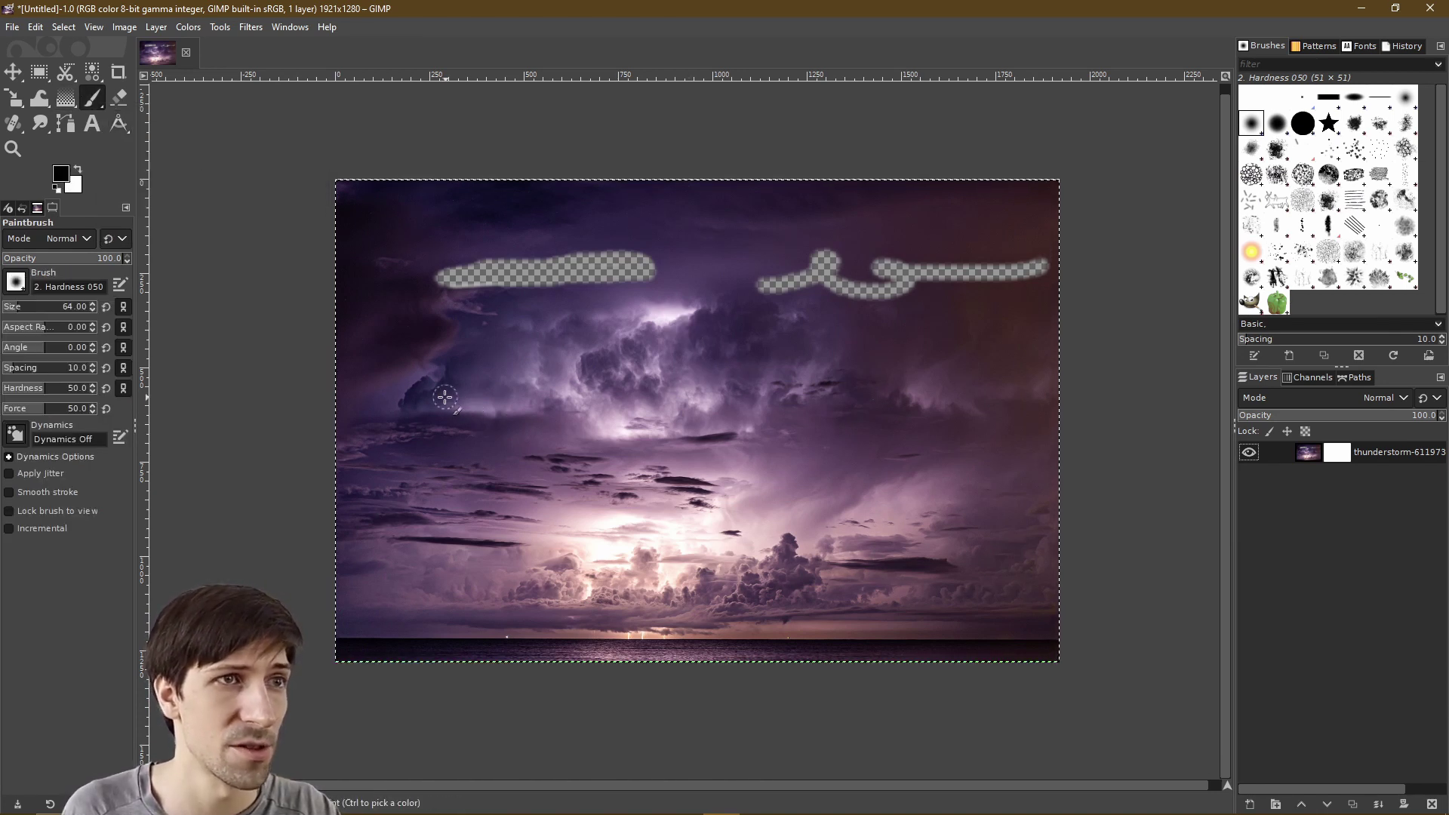
pyautogui.moveTo(444, 397)
pyautogui.mouseDown()
pyautogui.moveTo(504, 375)
pyautogui.moveTo(635, 402)
pyautogui.moveTo(763, 359)
pyautogui.moveTo(889, 407)
pyautogui.mouseUp()
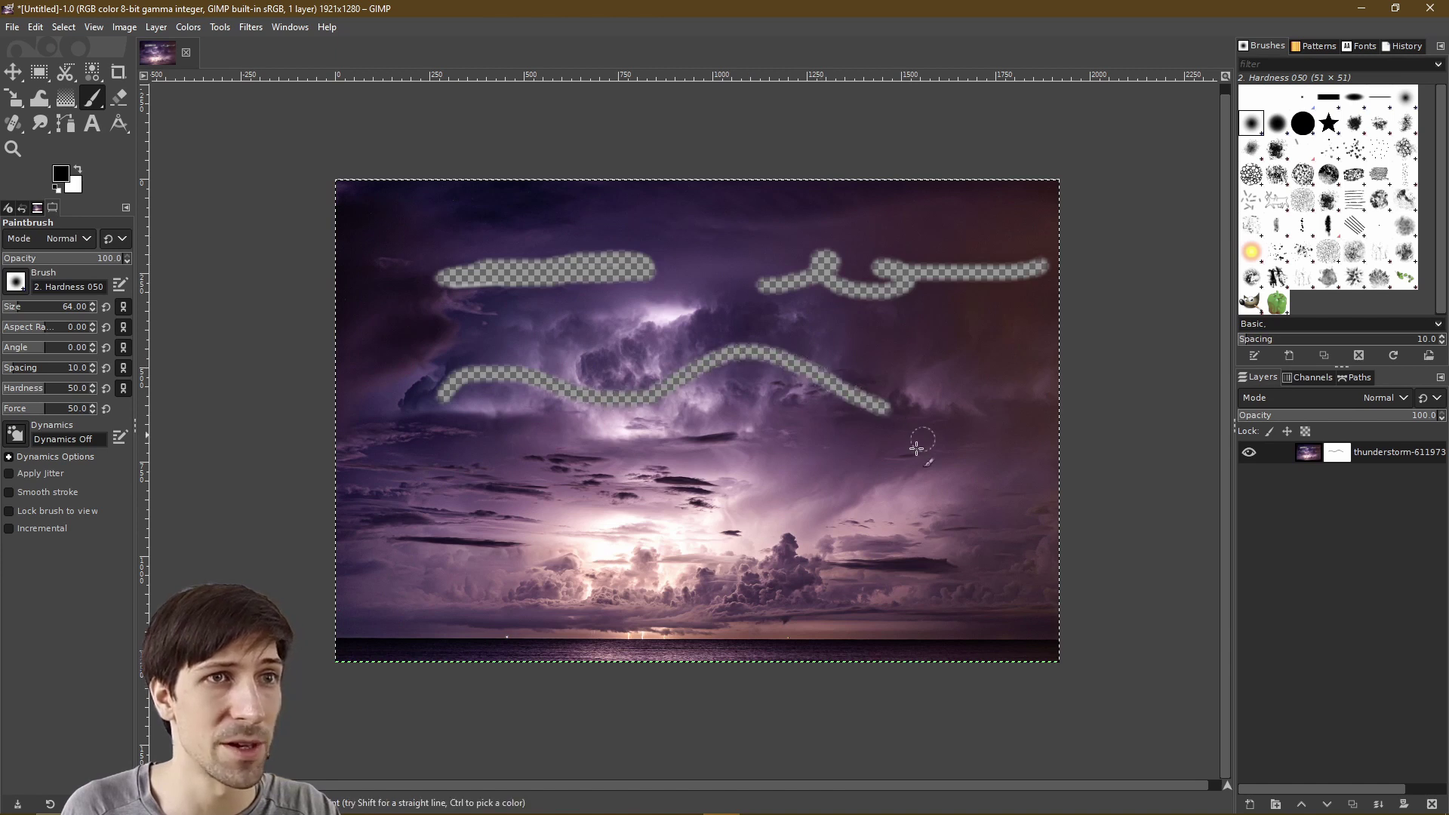
pyautogui.moveTo(681, 458); pyautogui.dragTo(761, 456)
pyautogui.moveTo(571, 458); pyautogui.dragTo(614, 458)
pyautogui.moveTo(489, 502); pyautogui.dragTo(569, 511)
pyautogui.moveTo(726, 527); pyautogui.dragTo(862, 516)
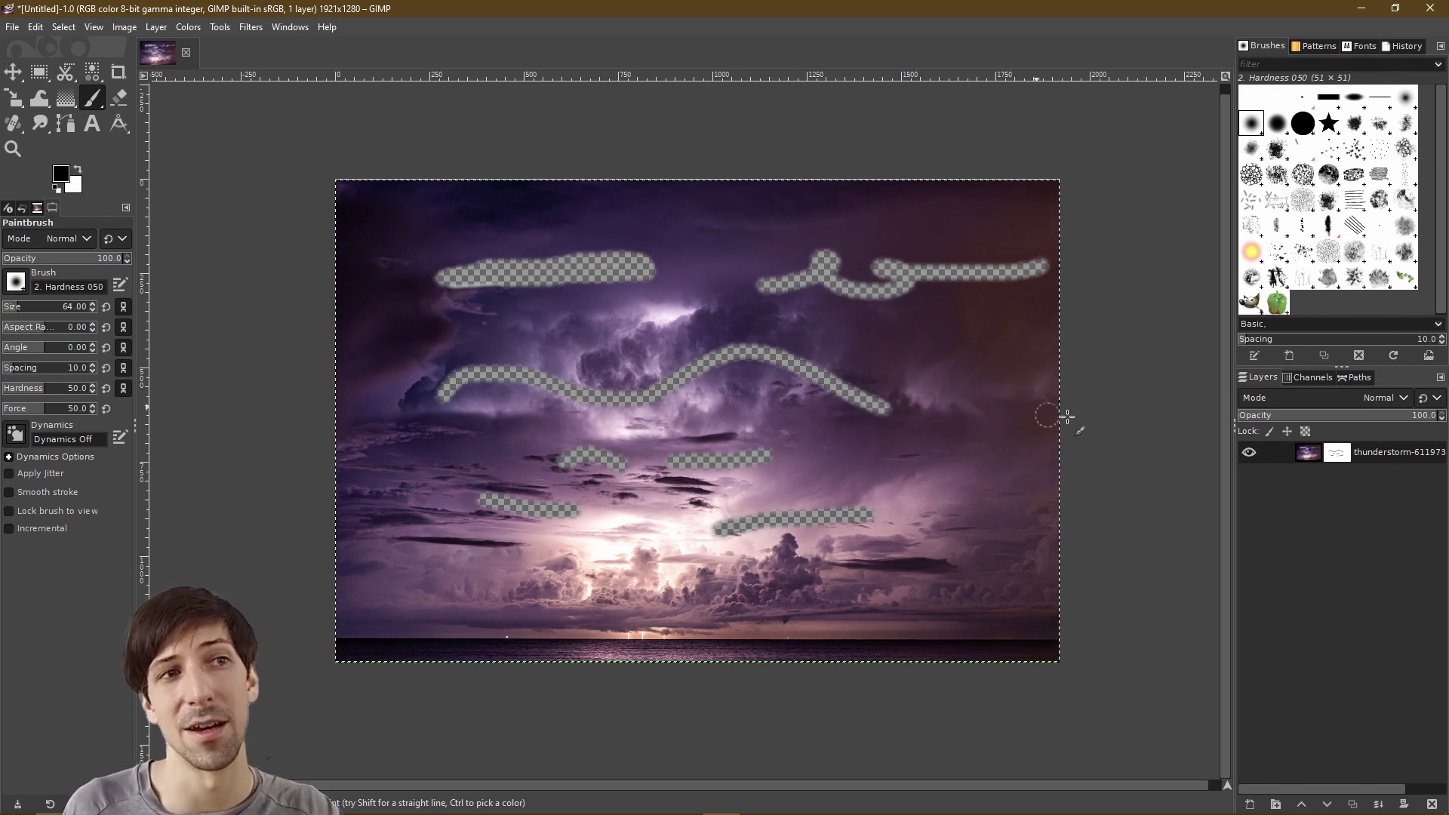
# Disable the thunderstorm layer's mask and delete it.
pyautogui.rightClick(1349, 462)
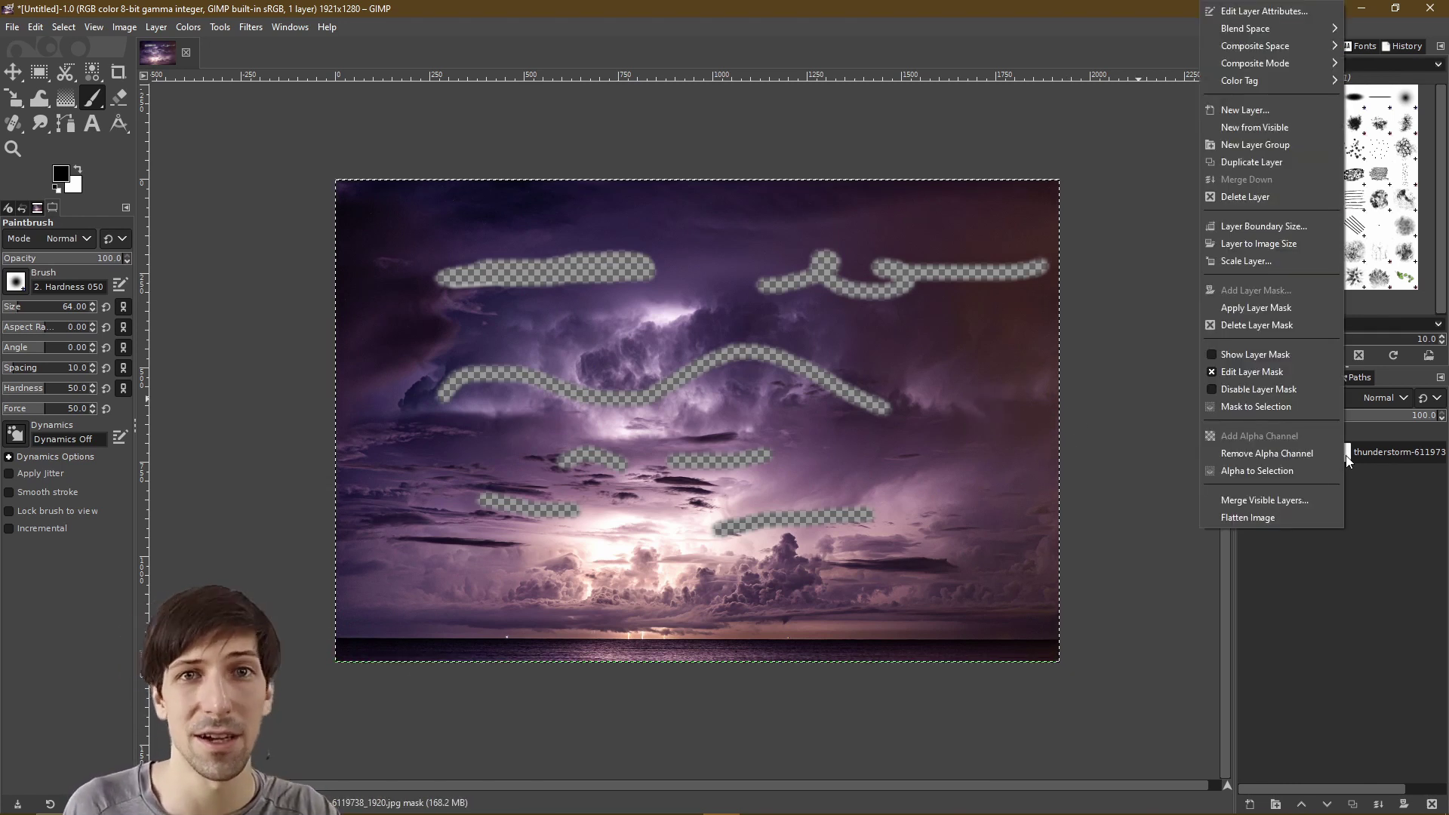
pyautogui.click(1281, 393)
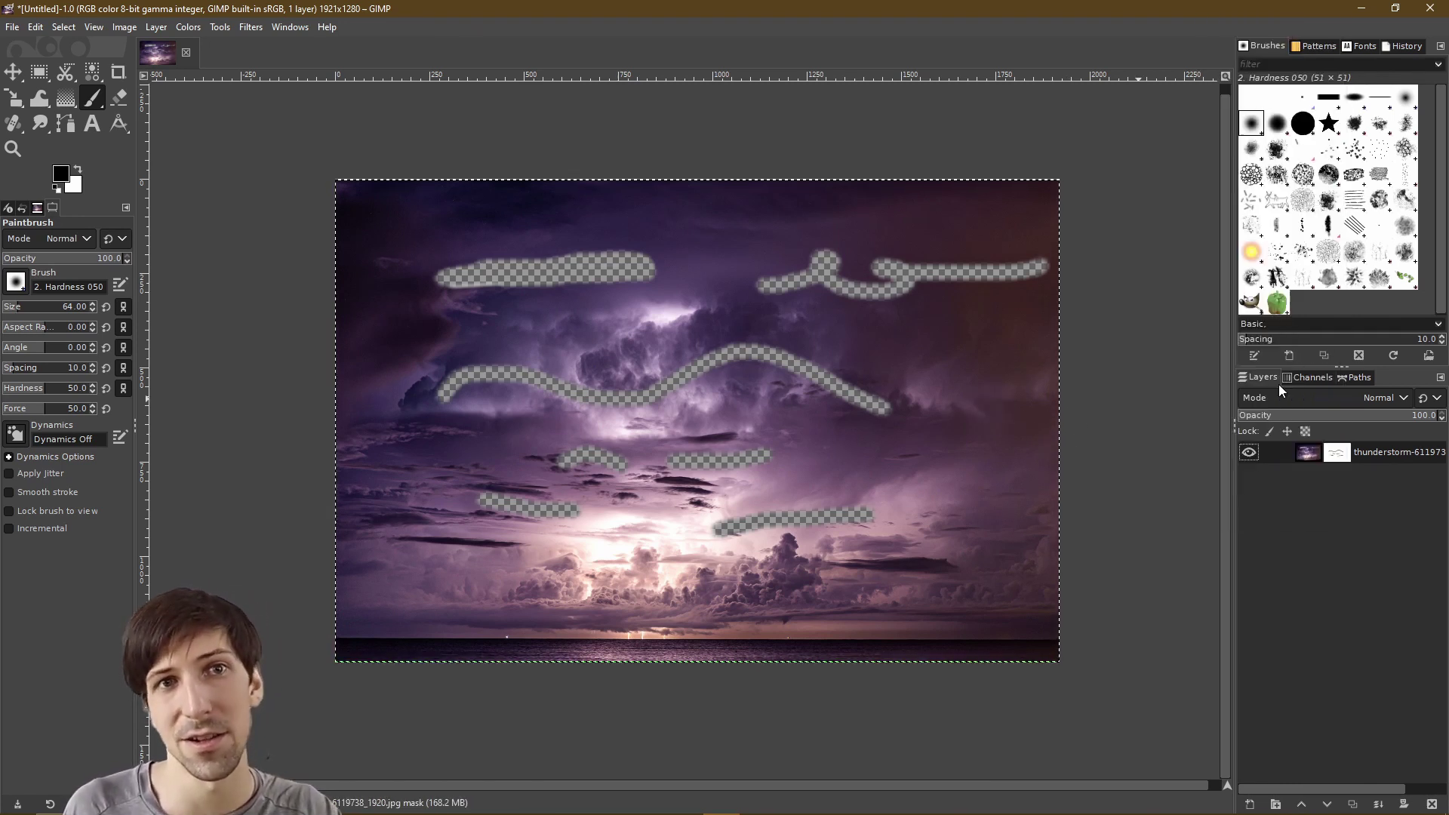
pyautogui.rightClick(1344, 458)
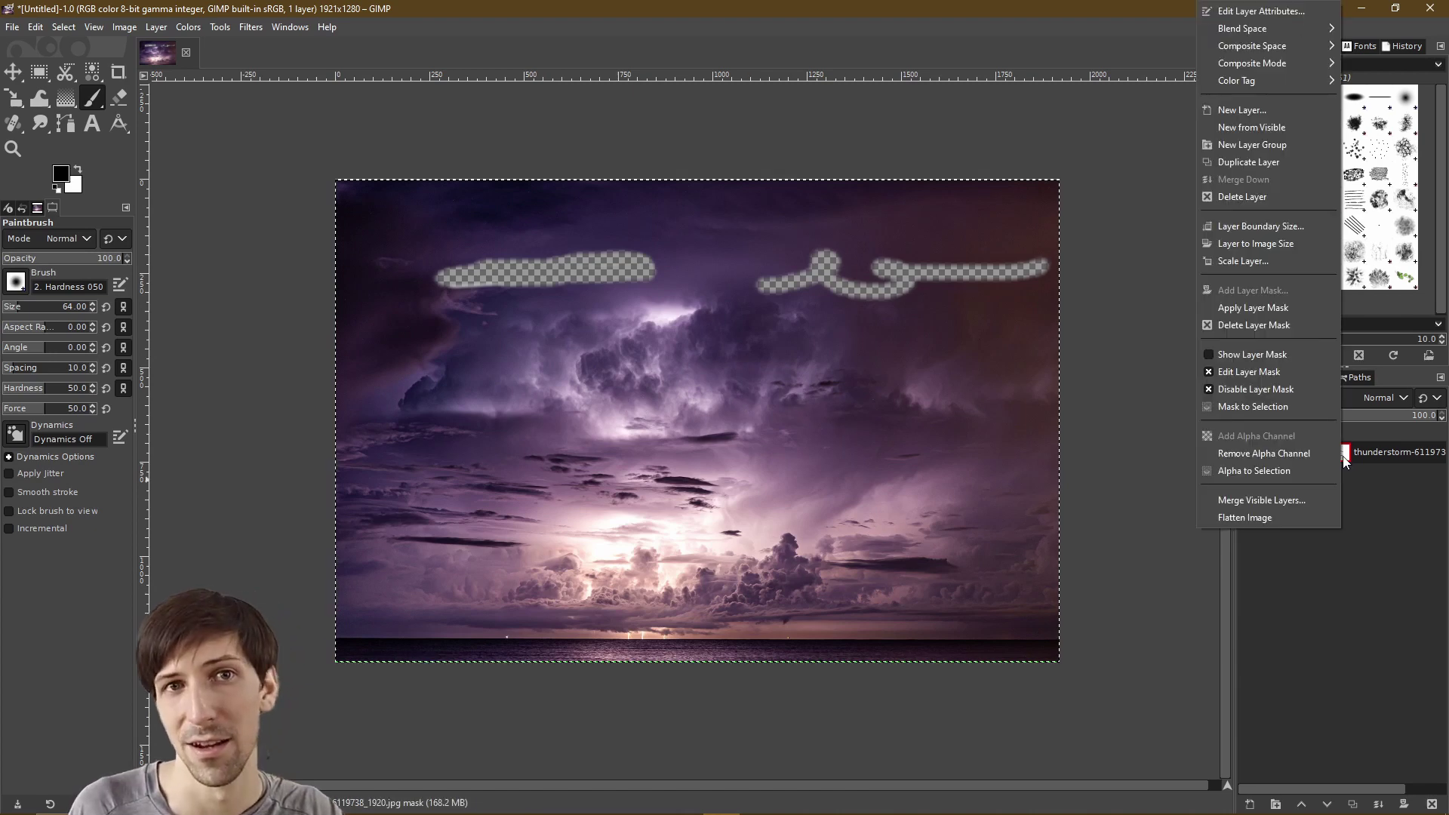
pyautogui.click(1278, 326)
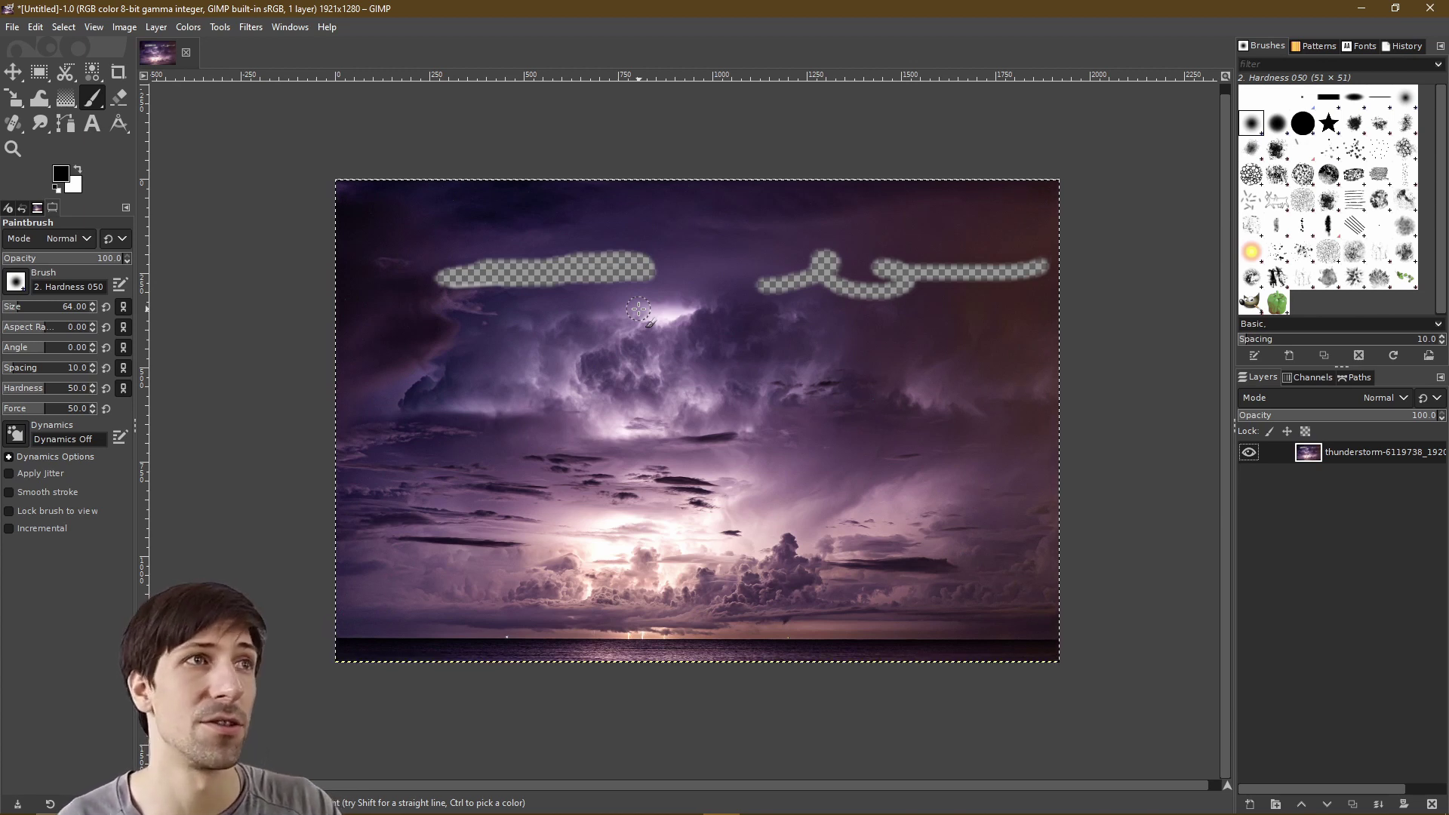
# Open the Undo History and return the image to the early Select None state.
pyautogui.click(274, 29)
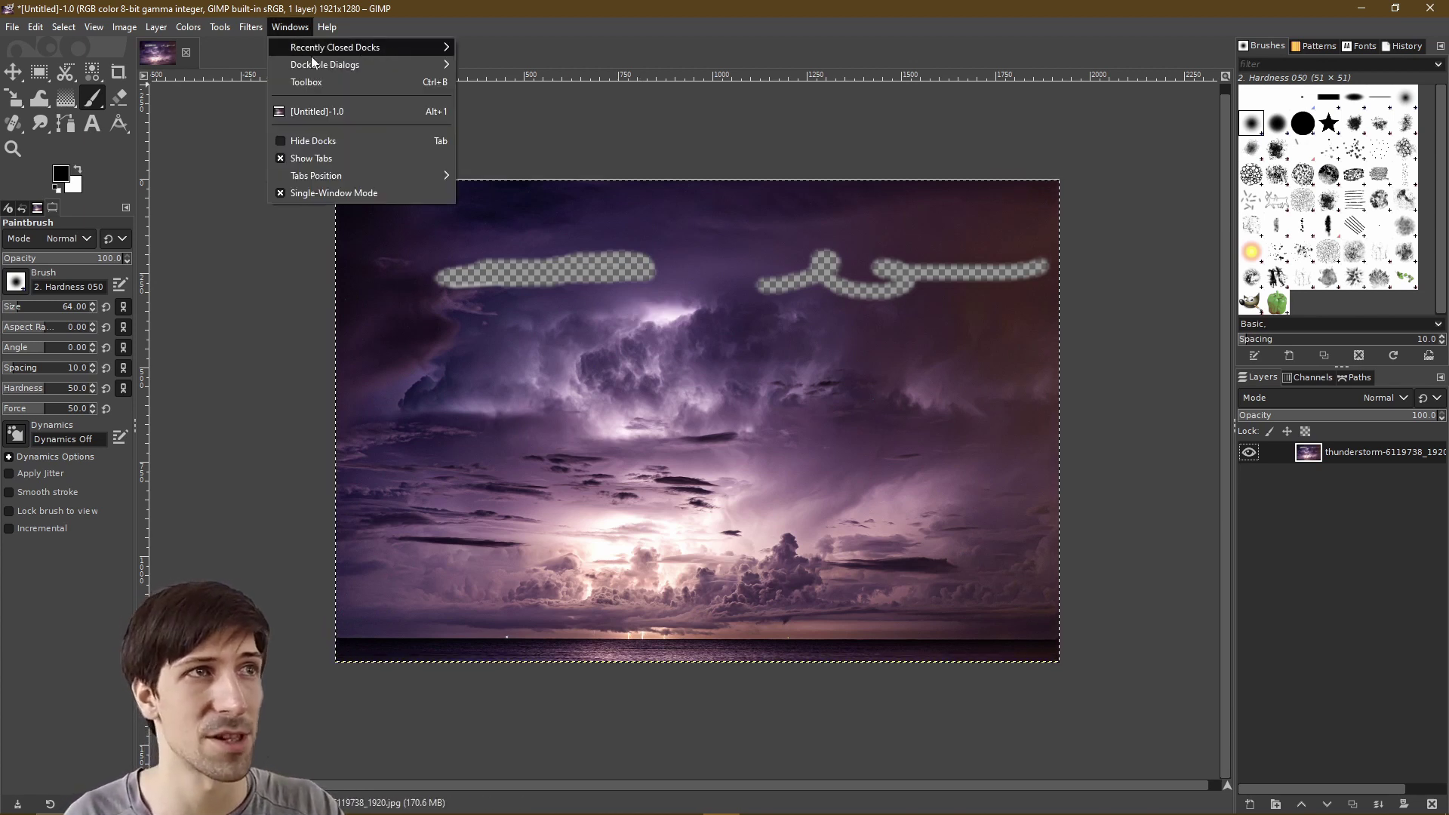
pyautogui.moveTo(315, 61)
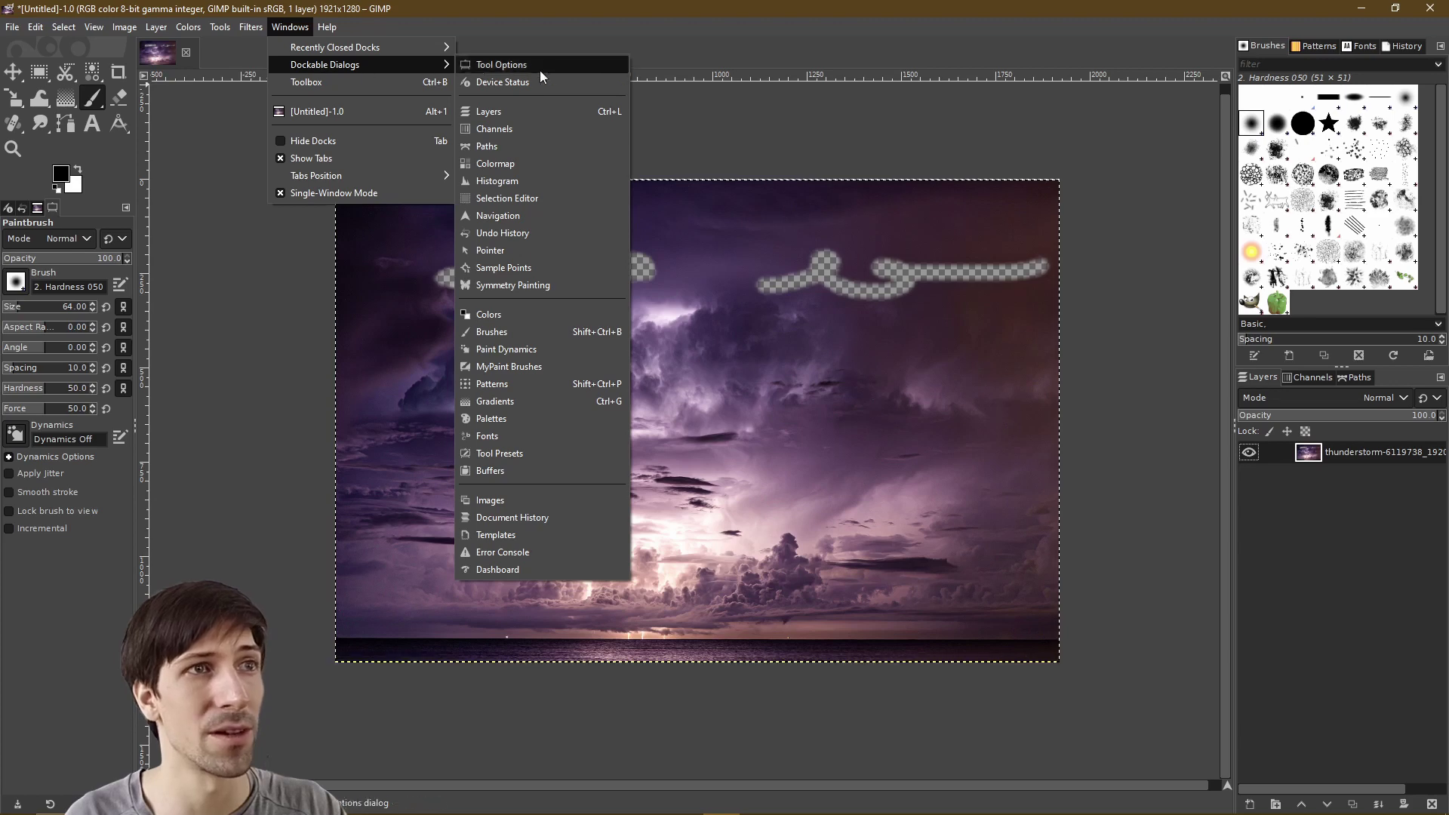
pyautogui.click(581, 234)
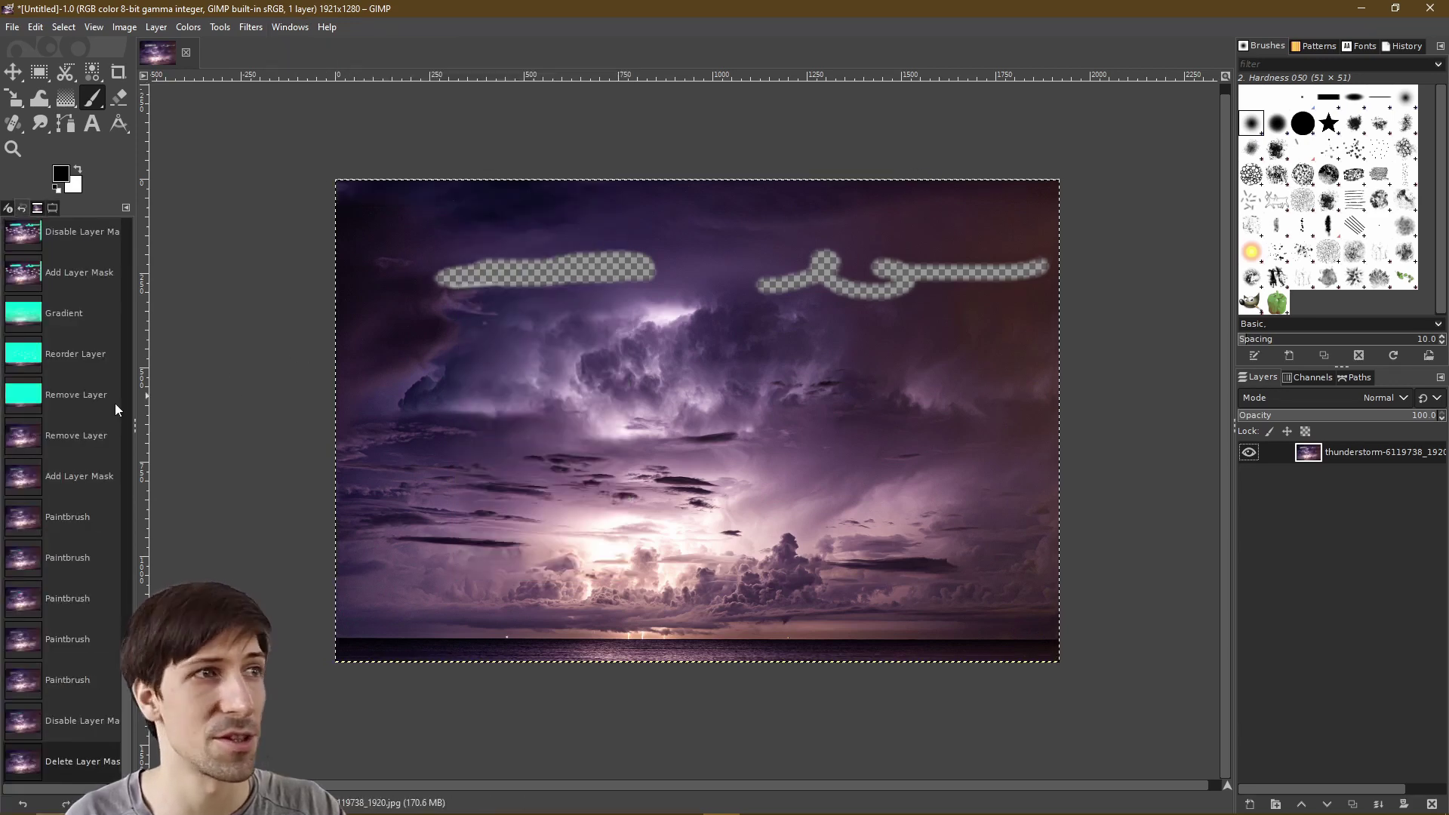
pyautogui.moveTo(123, 685); pyautogui.dragTo(139, 284)
pyautogui.click(79, 343)
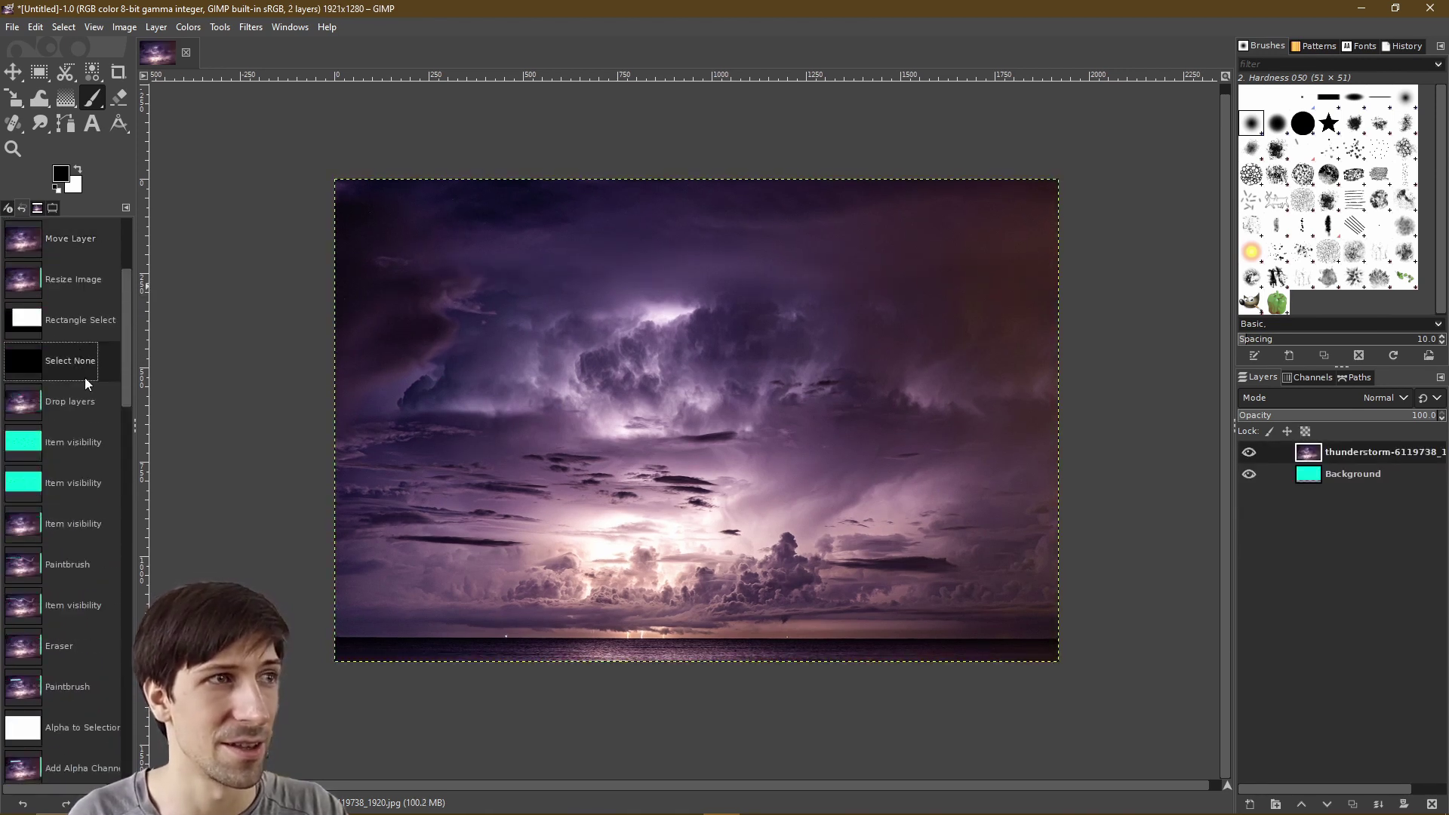
# Go forward in the Undo History through the Drop layers, Item visibility and Paintbrush states to the first Eraser state.
pyautogui.click(84, 400)
pyautogui.click(87, 498)
pyautogui.click(75, 564)
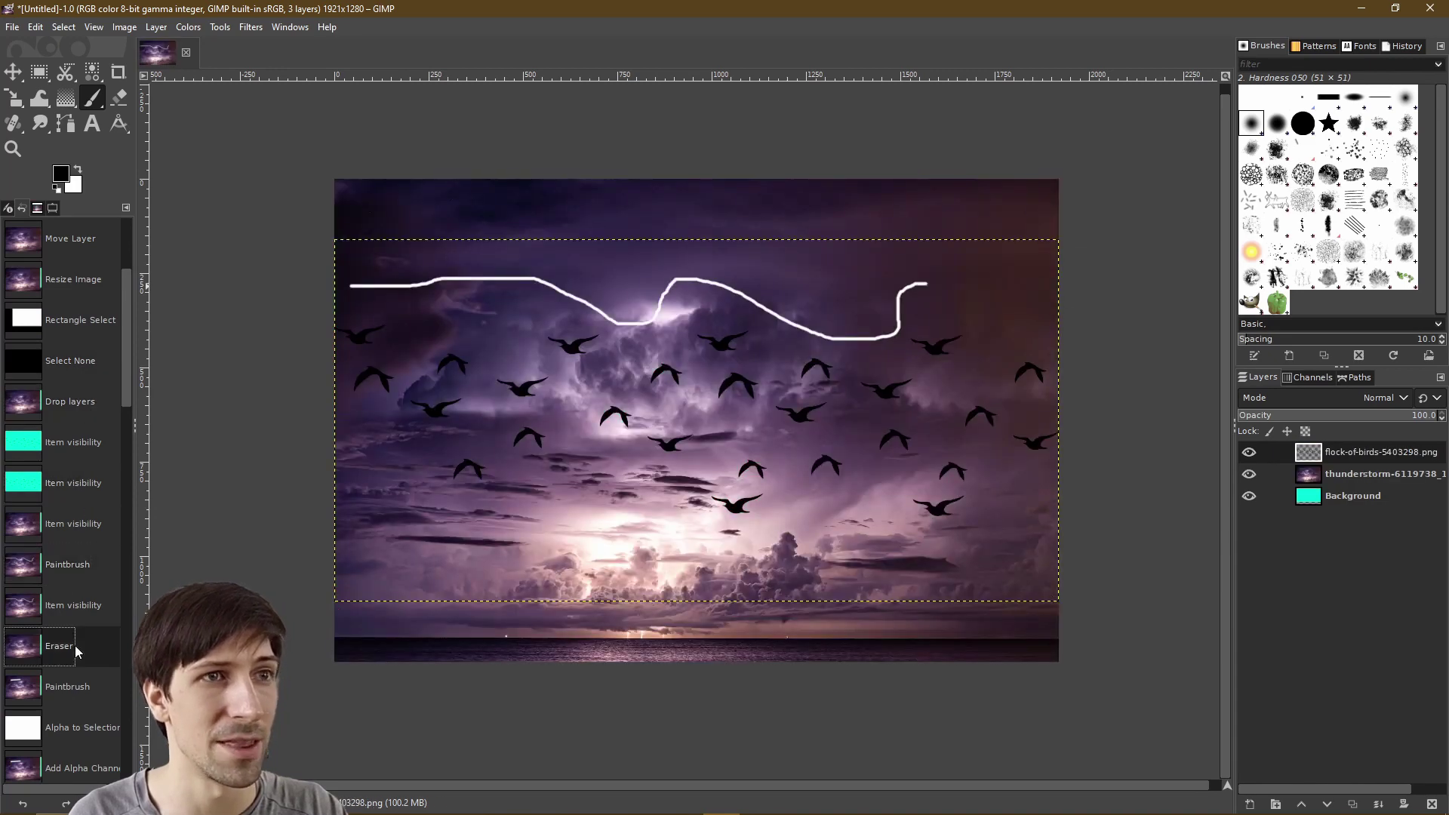
pyautogui.click(75, 647)
pyautogui.scroll(-1, 76, 640)
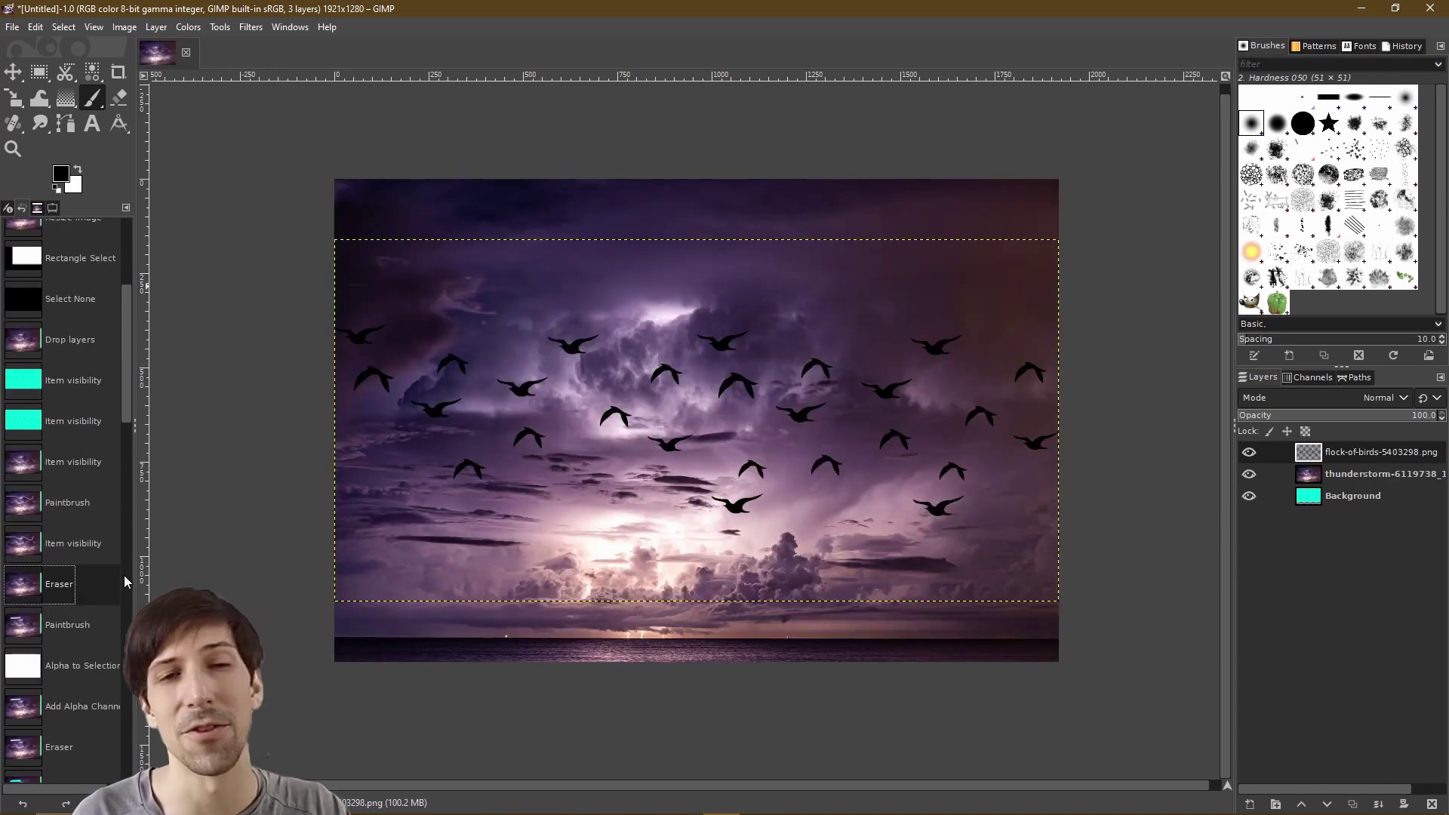
pyautogui.scroll(-5, 119, 575)
pyautogui.scroll(5, 99, 565)
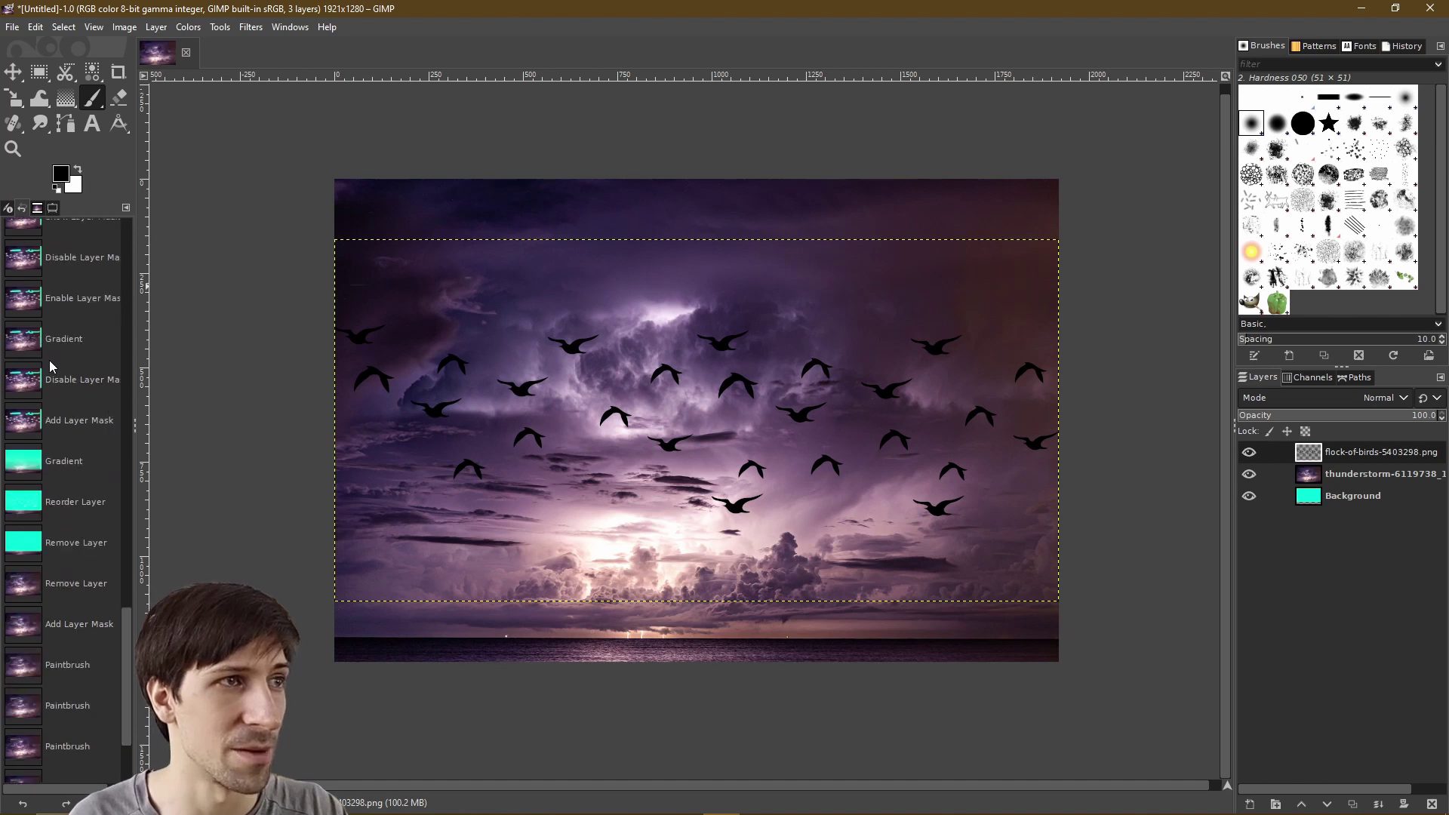